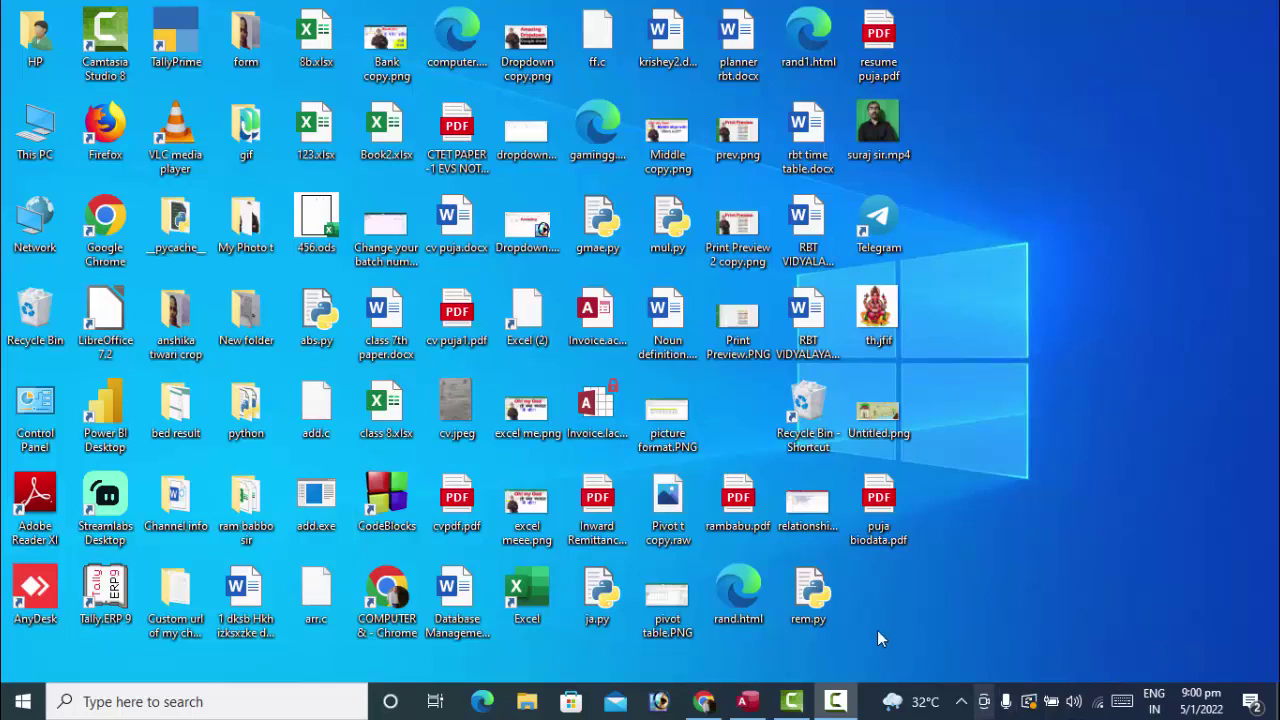
Step: Refresh the Windows desktop twice, then bring the Access Database83 window back to the front
right_click(1045, 191)
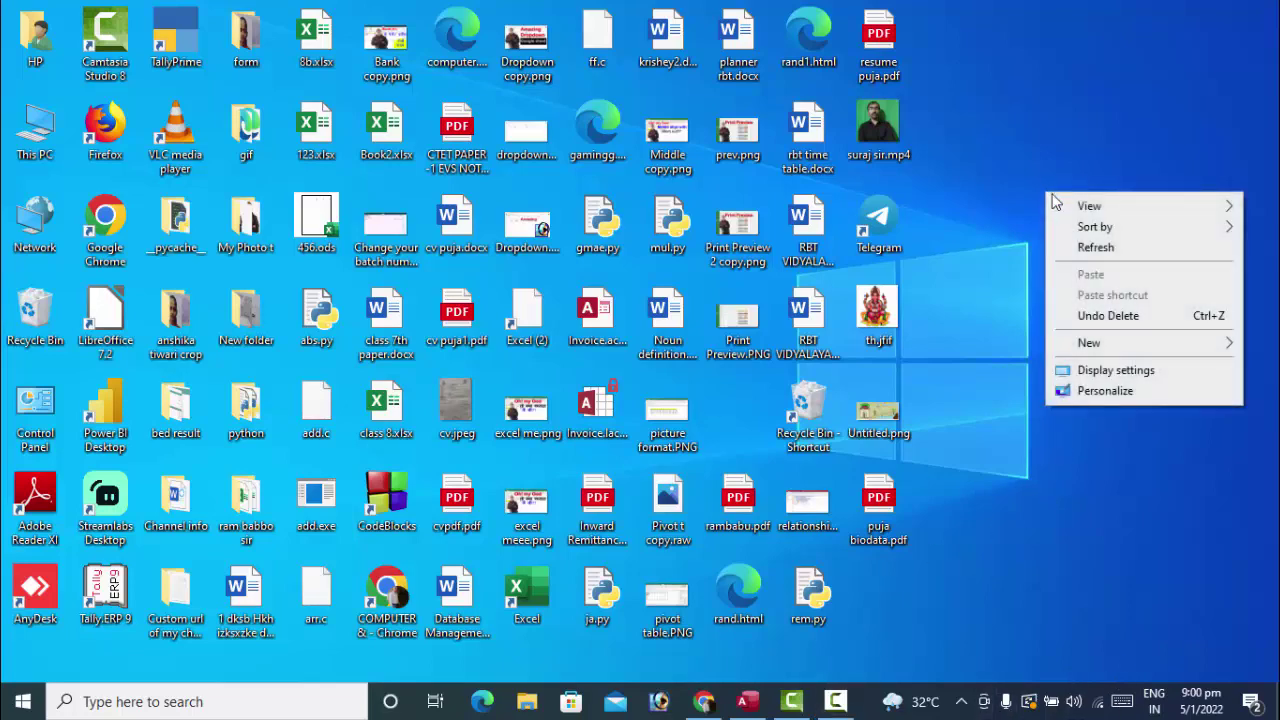
click(1079, 248)
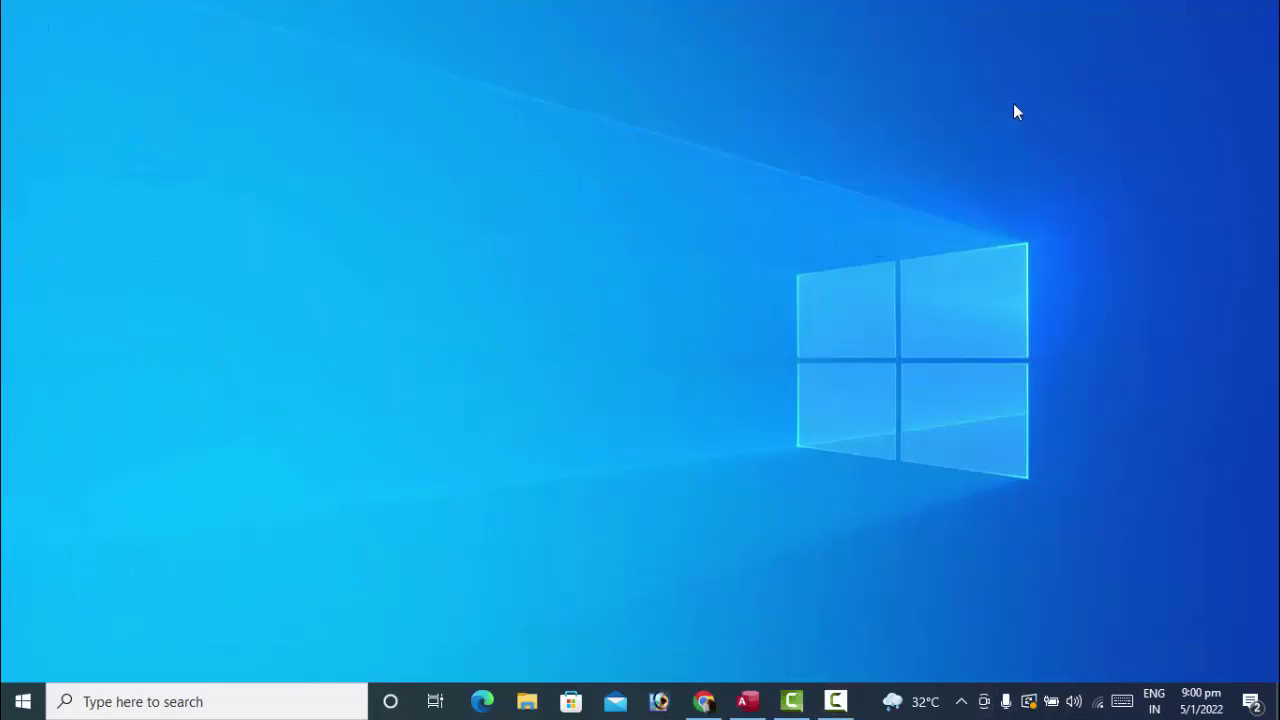
right_click(1035, 91)
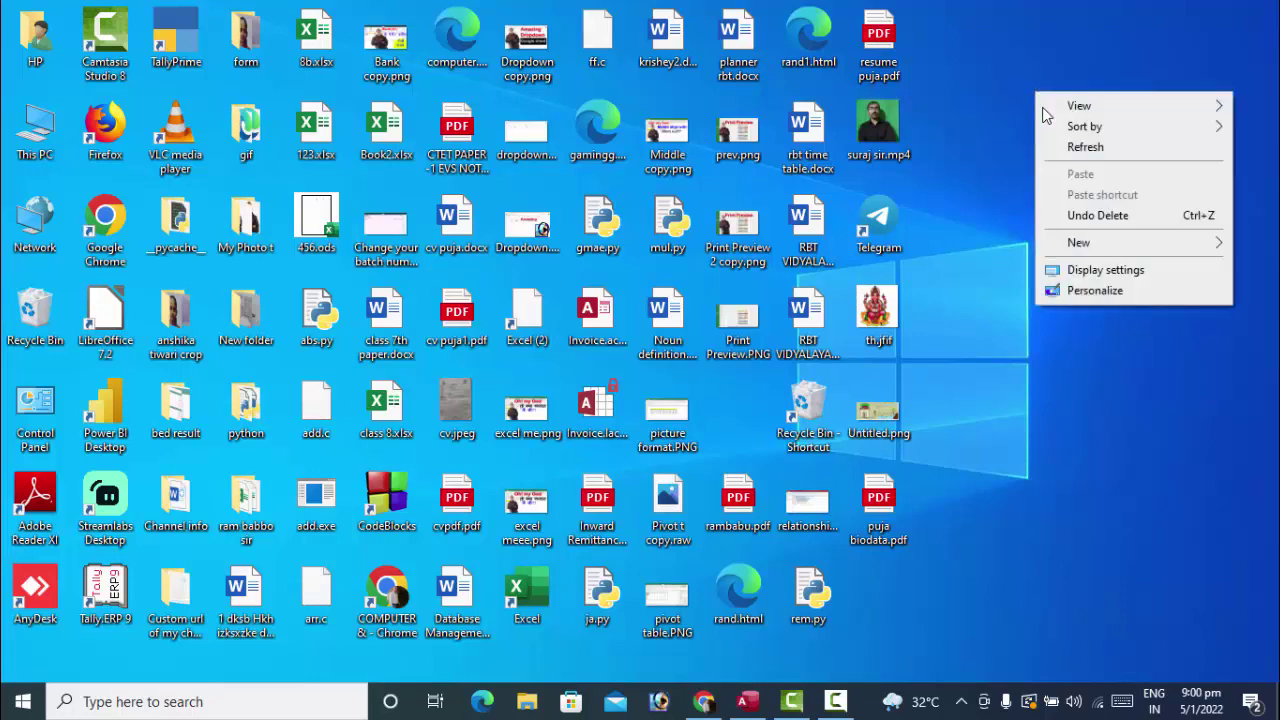
click(1060, 146)
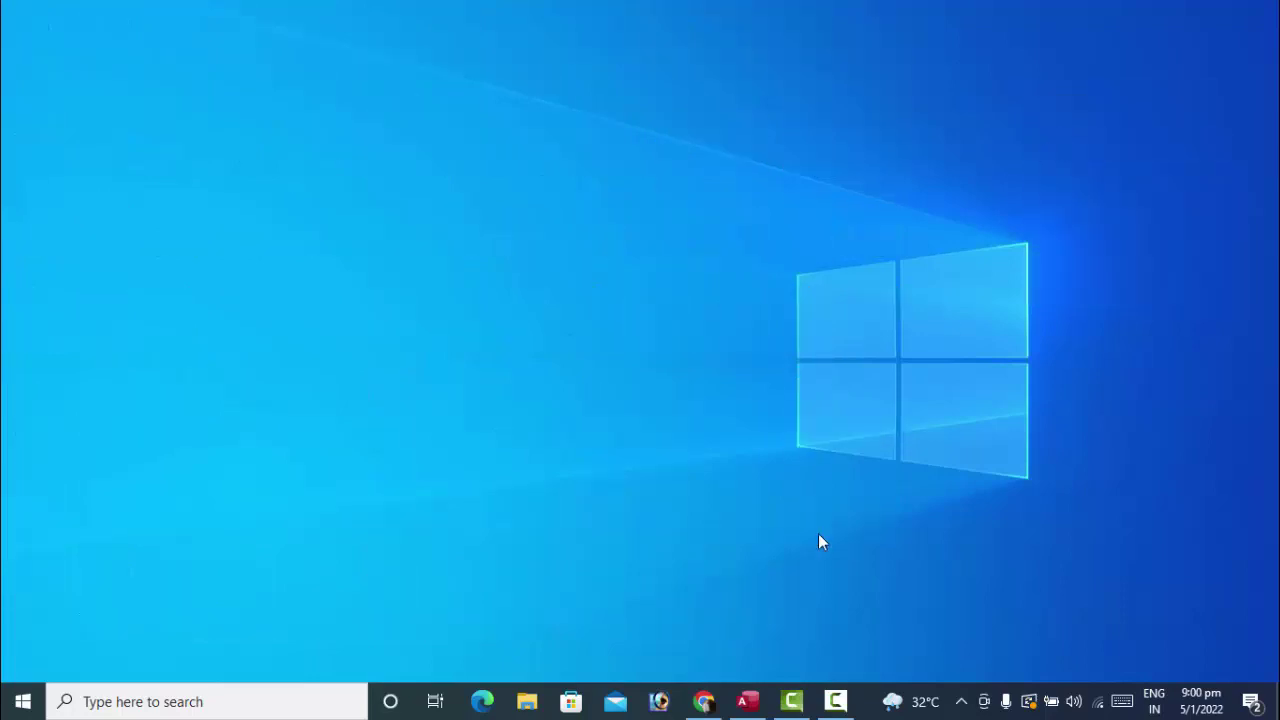
mouse_move(745, 701)
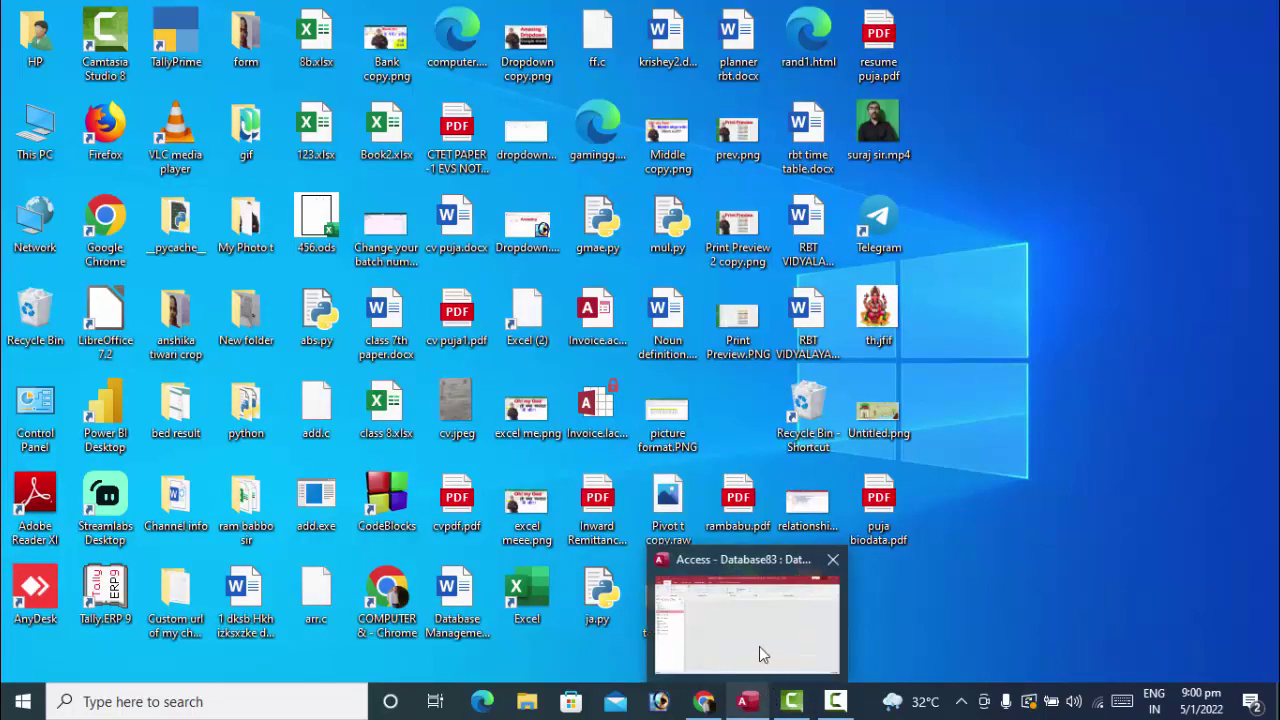
click(758, 645)
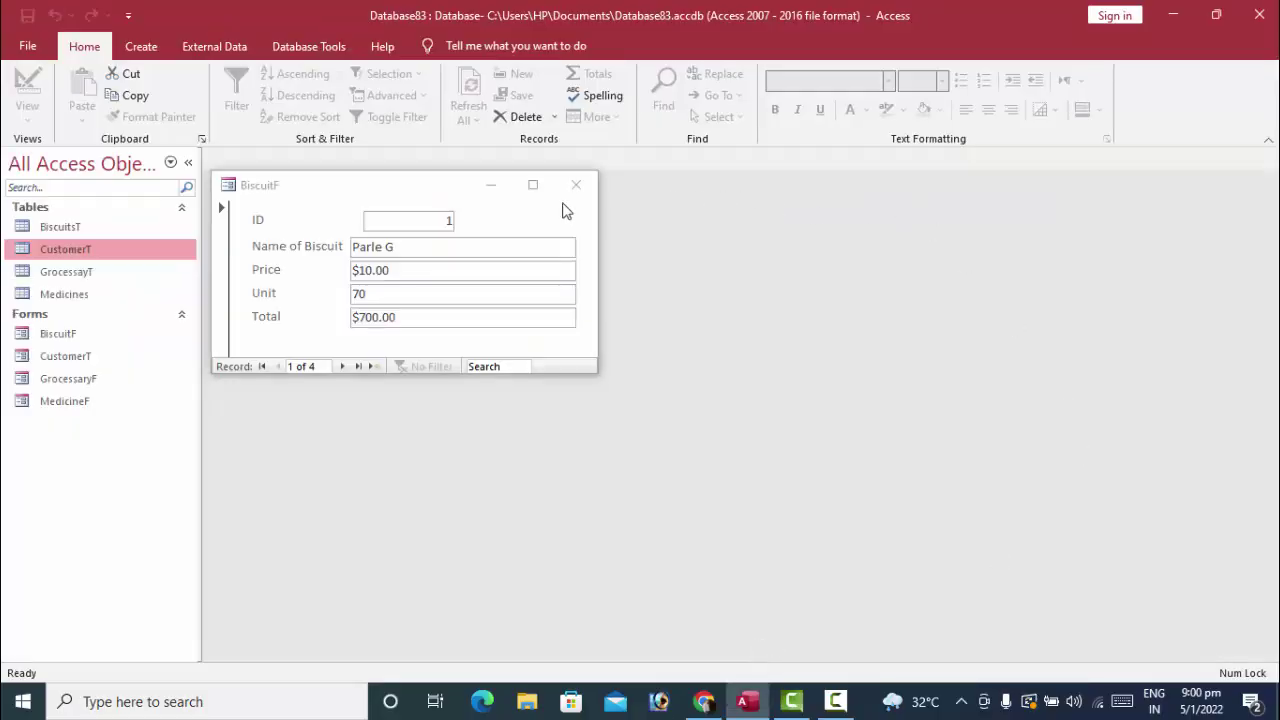
Step: Close BiscuitF and open the BiscuitsT, CustomerT, GrocessayT and Medicines tables from the navigation pane
click(576, 185)
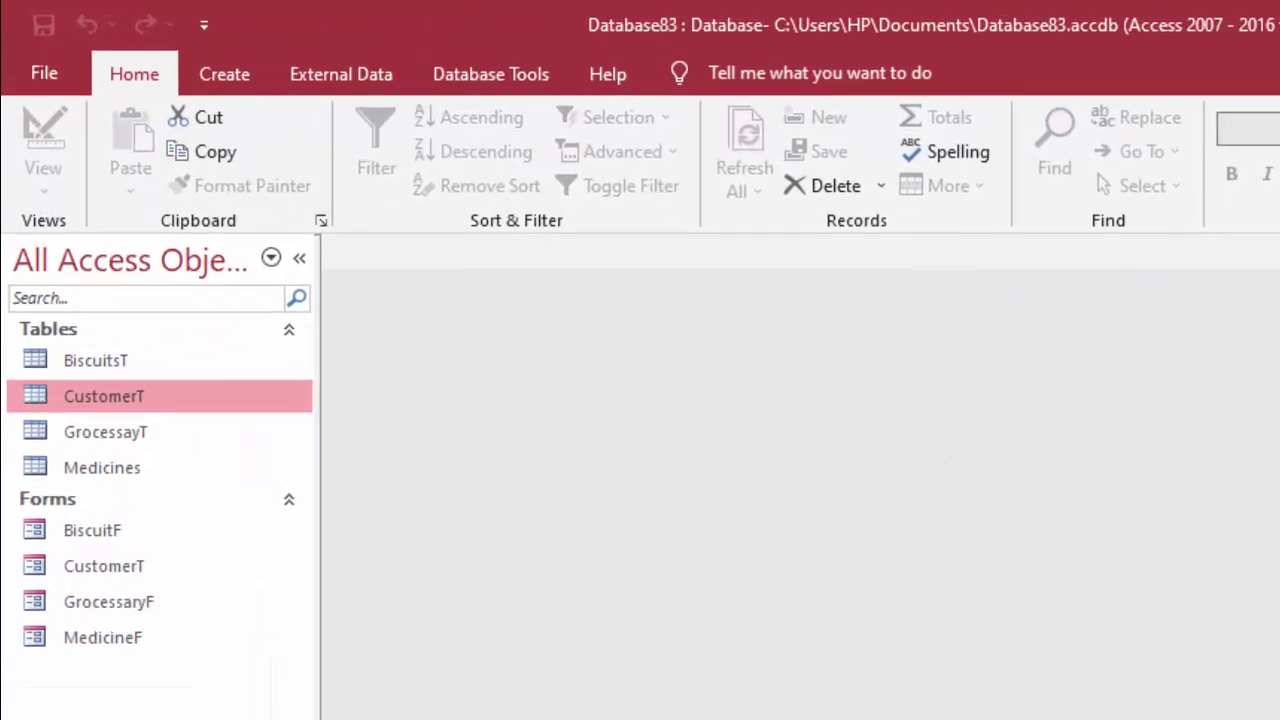
click(122, 361)
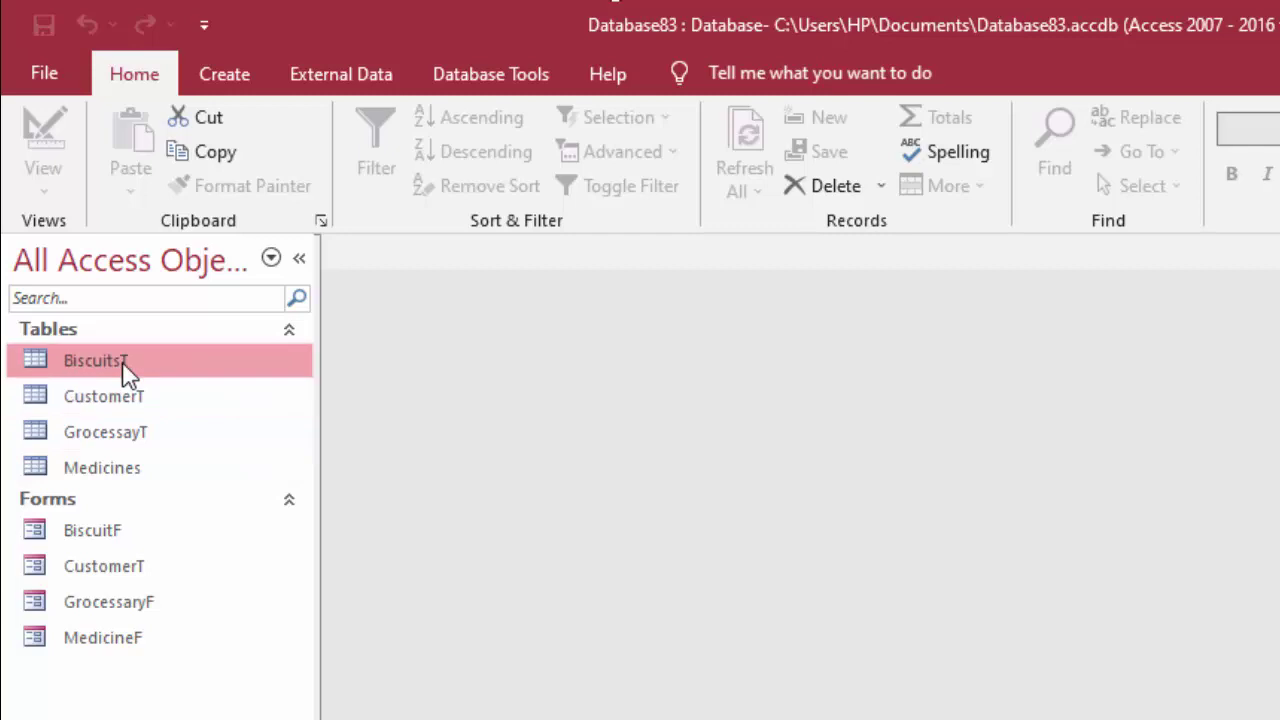
double_click(122, 361)
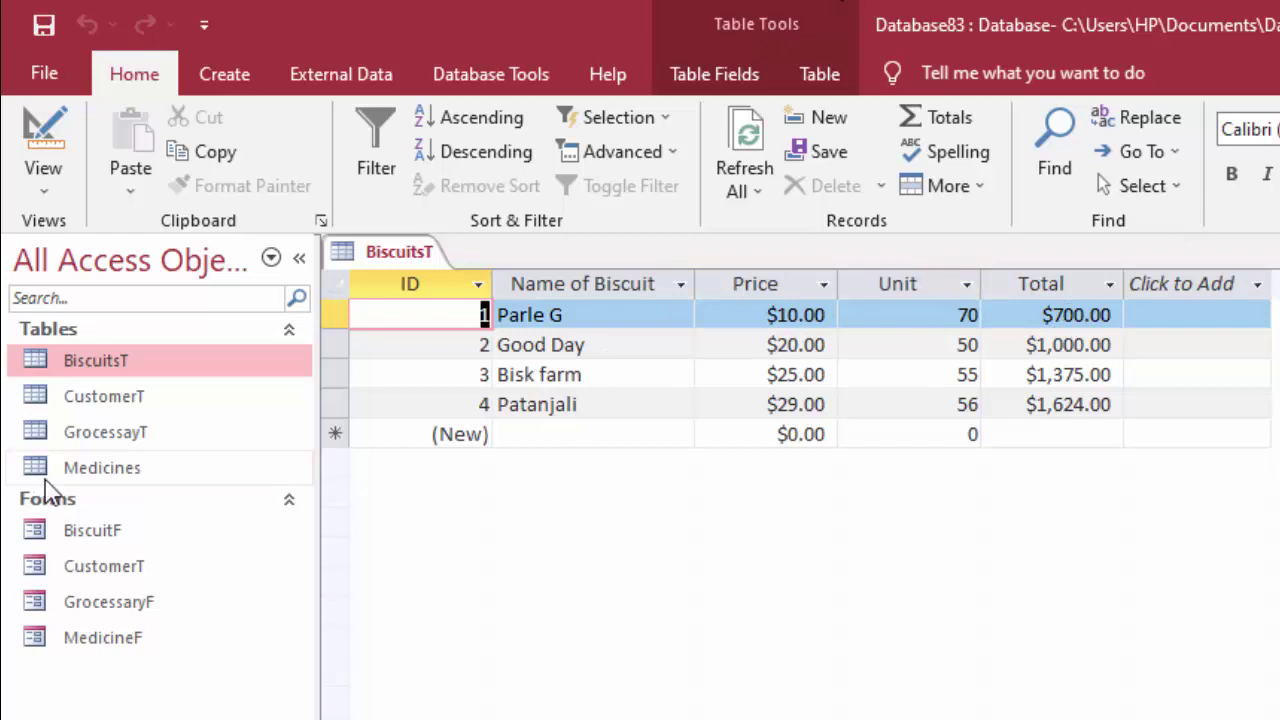
click(131, 394)
double_click(131, 394)
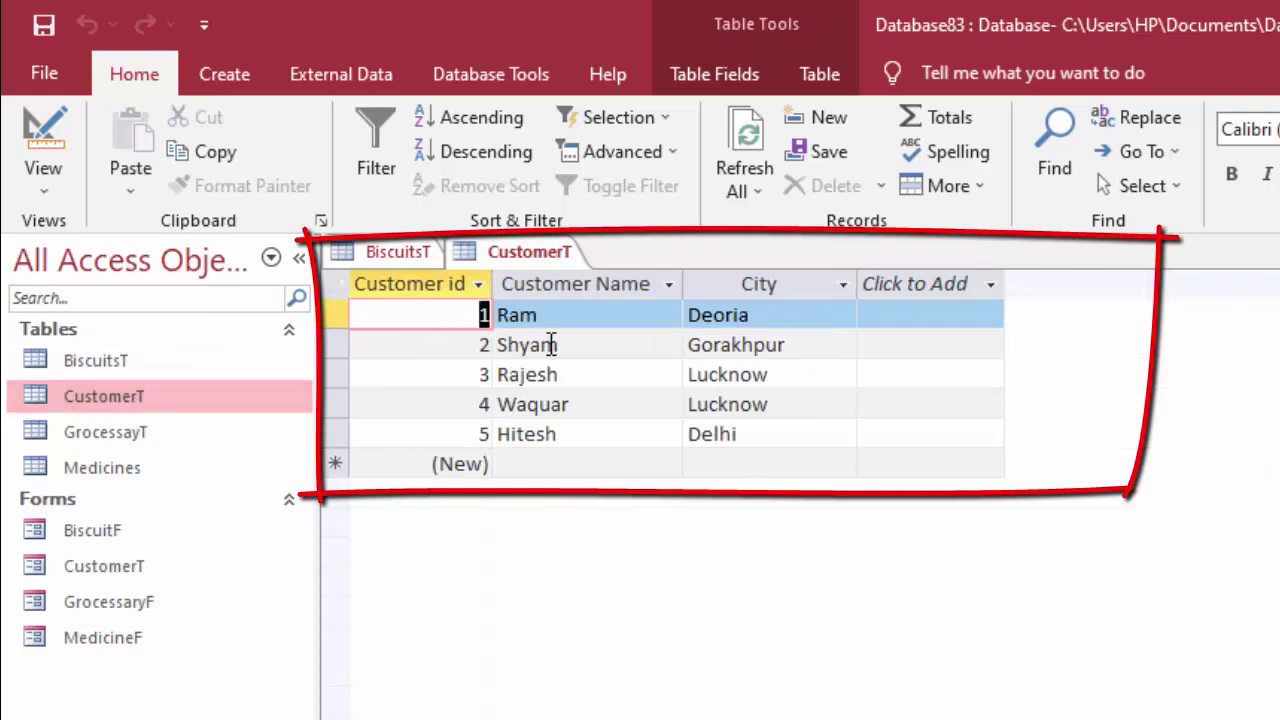
double_click(100, 440)
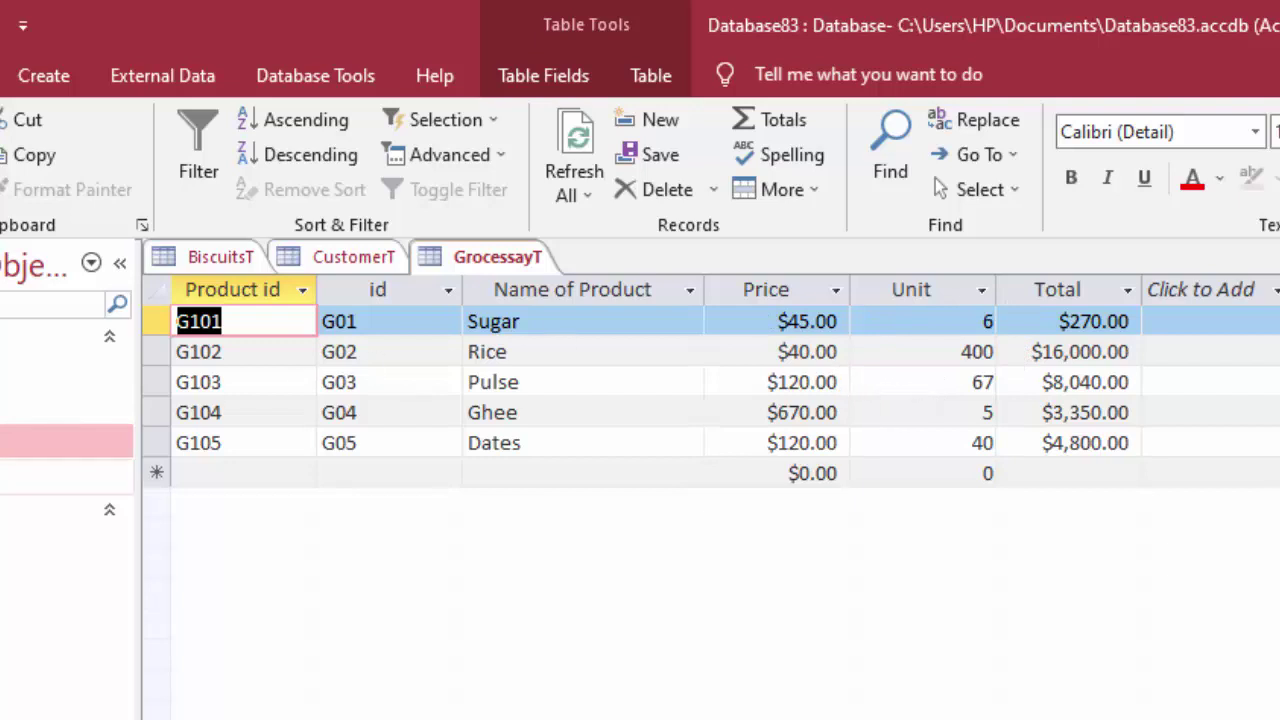
double_click(66, 477)
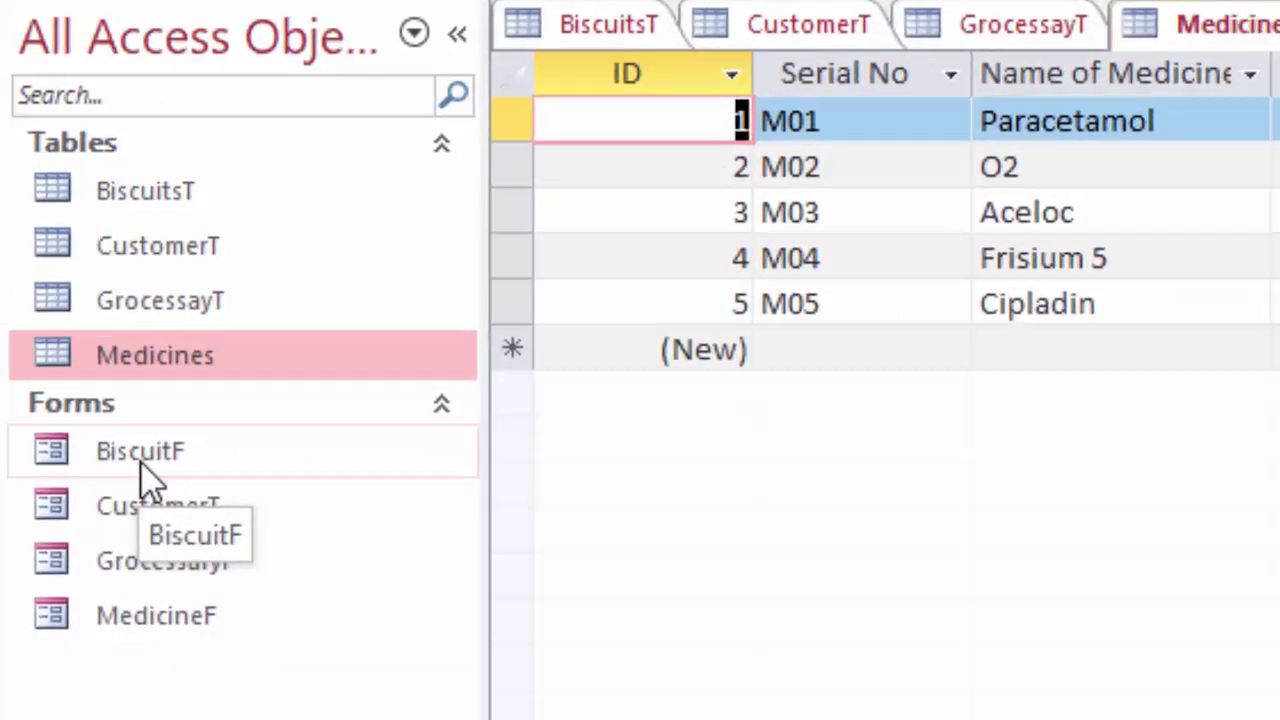
Step: Open the BiscuitF, GrocessaryF and MedicineF forms to preview them
click(50, 550)
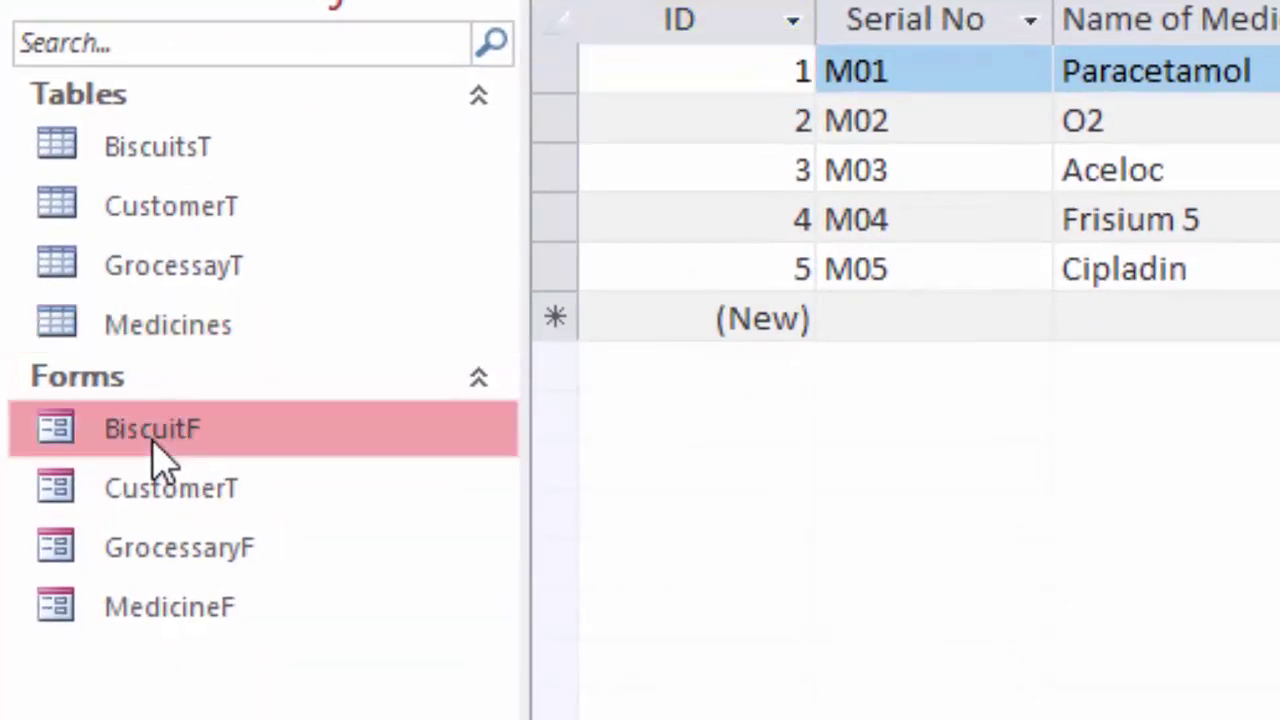
double_click(160, 460)
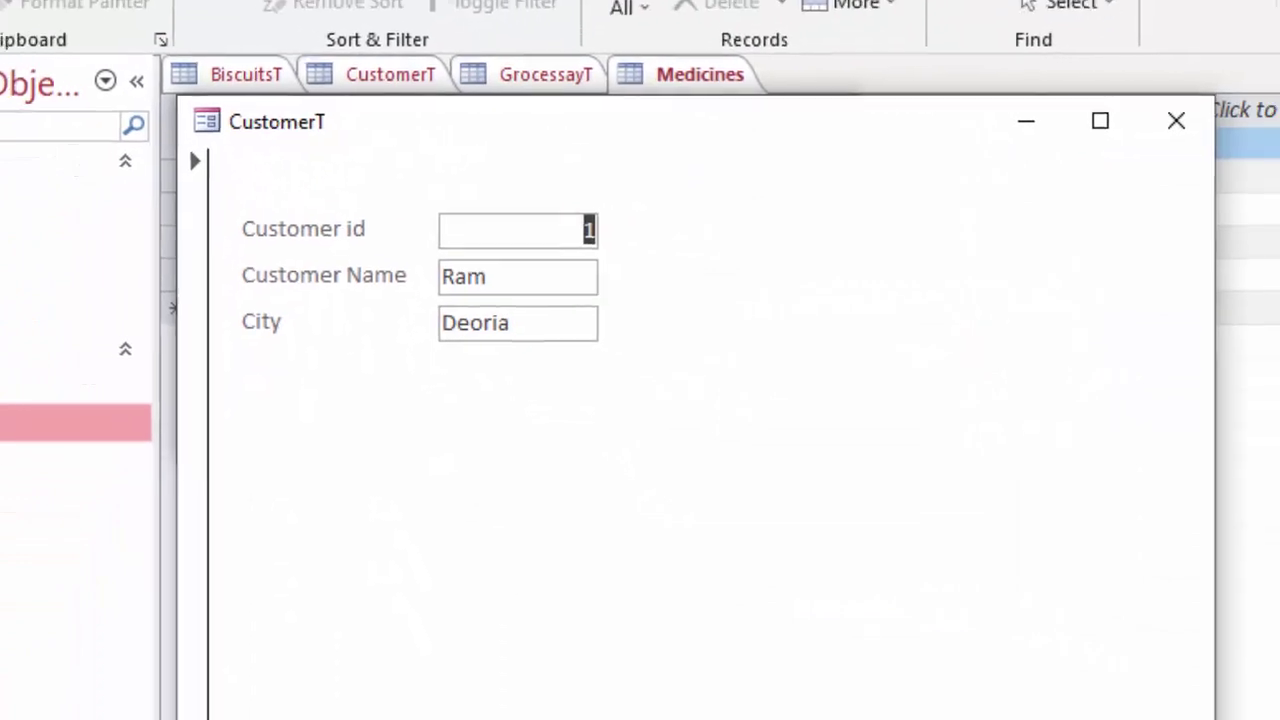
click(110, 474)
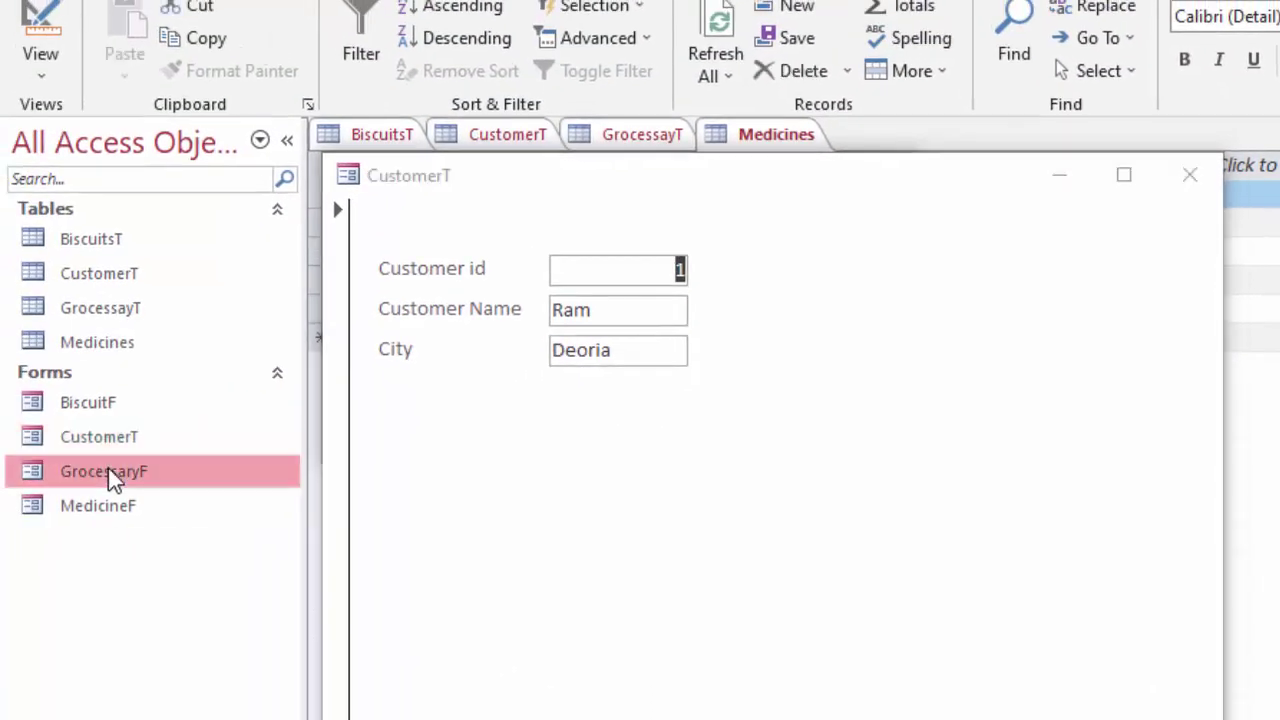
double_click(111, 474)
double_click(113, 493)
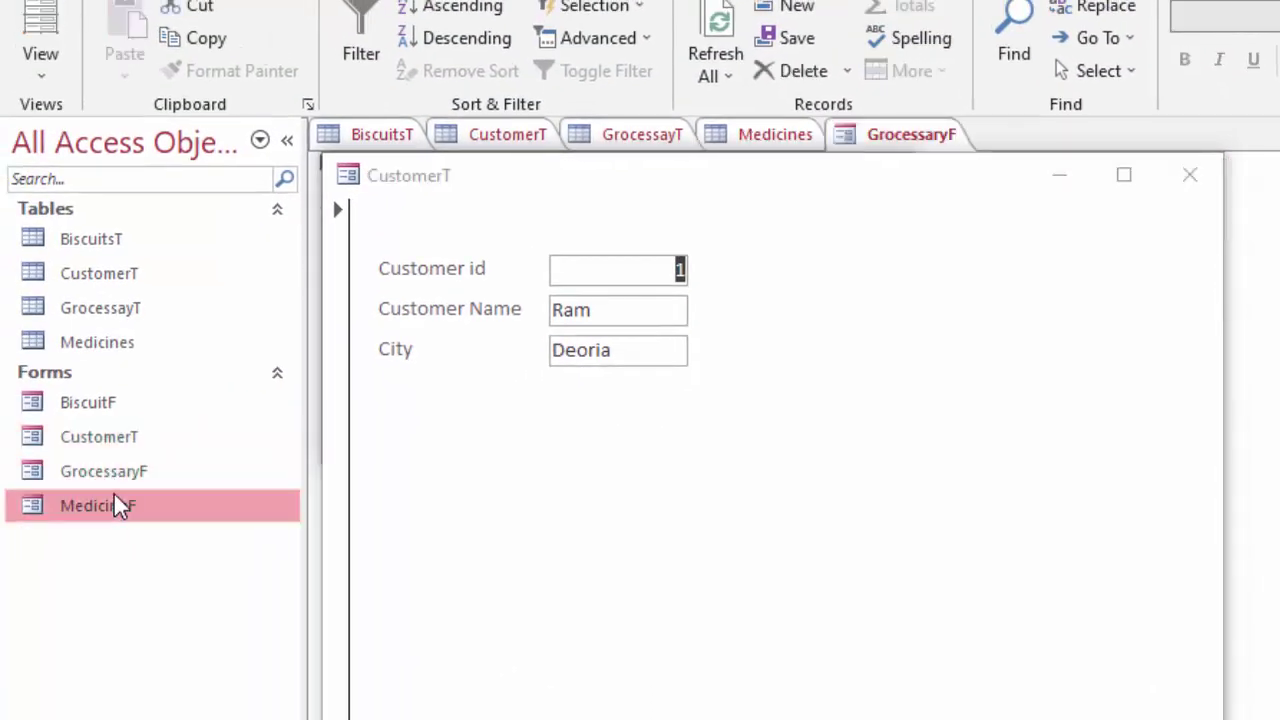
Step: Close the CustomerT, BiscuitF, MedicineF and GrocessaryF form windows
click(1192, 177)
click(898, 186)
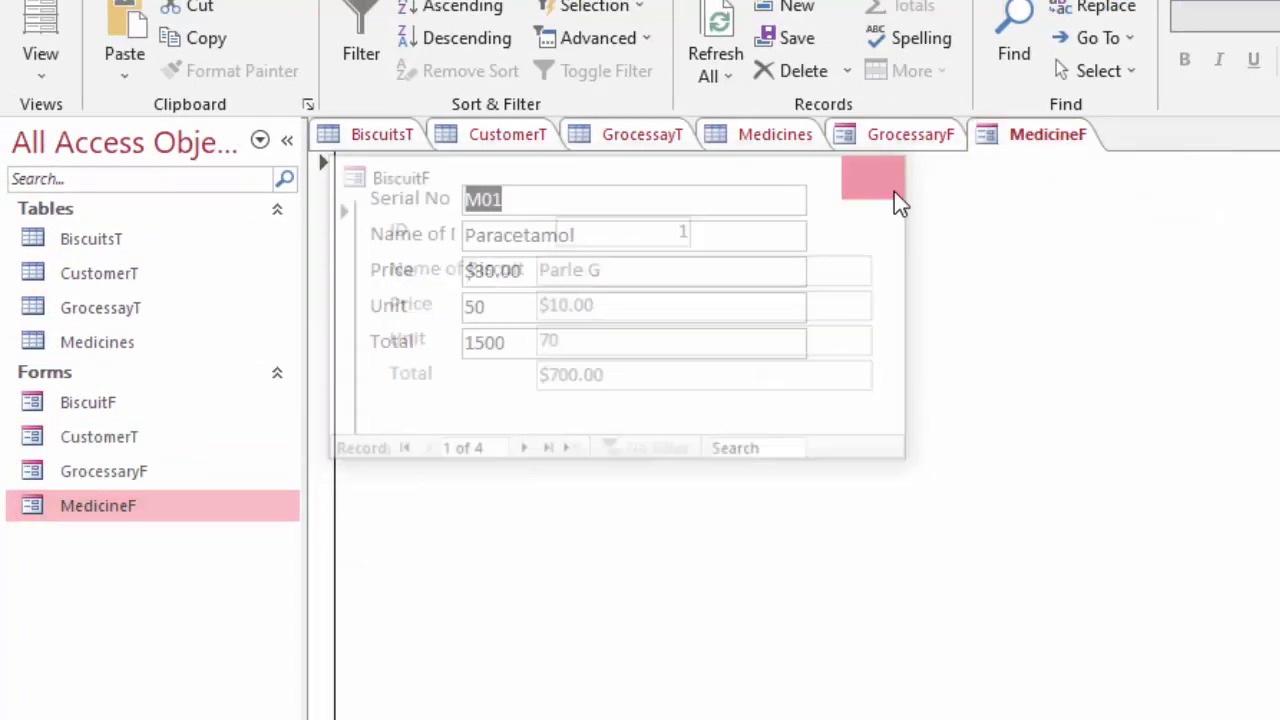
right_click(1028, 141)
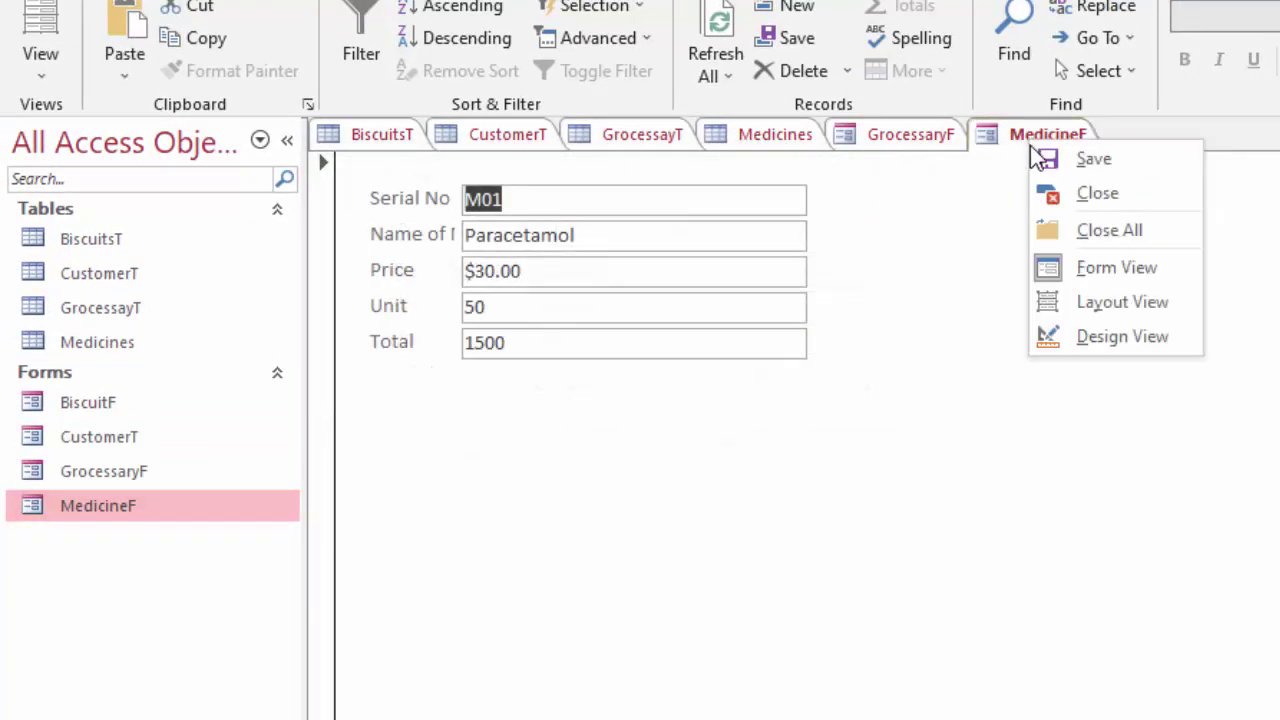
click(1045, 192)
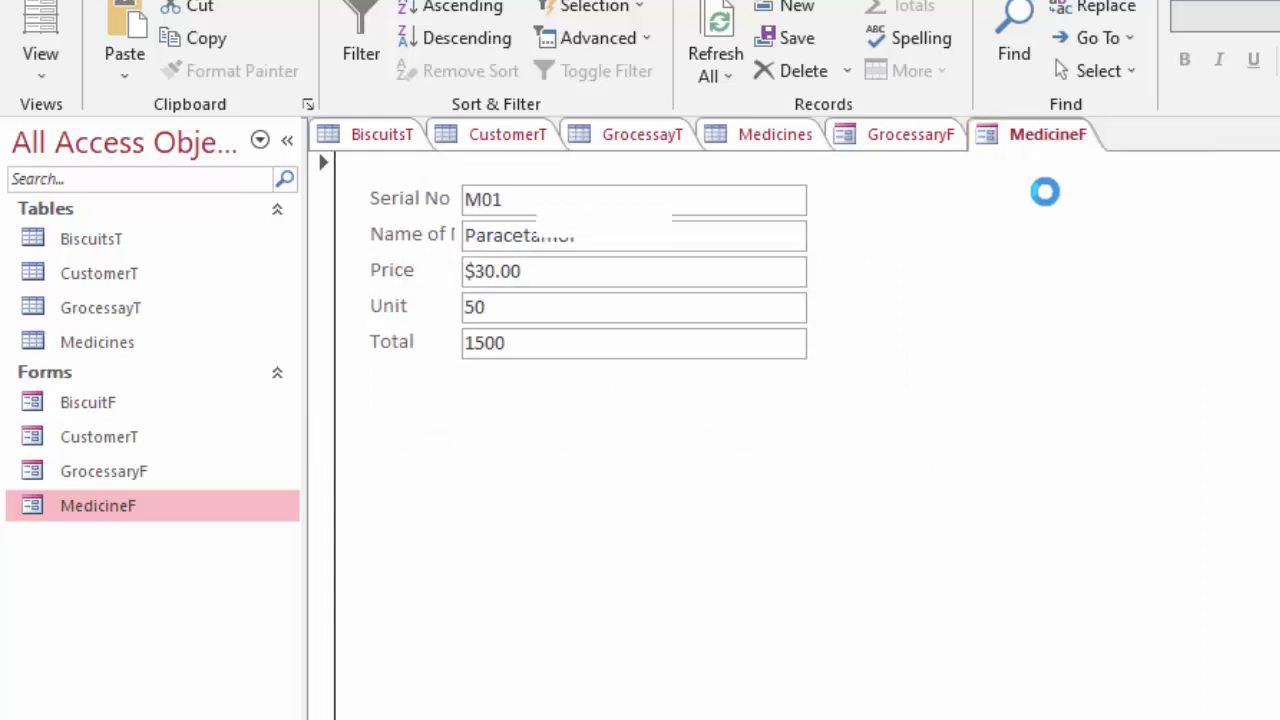
right_click(907, 134)
click(947, 182)
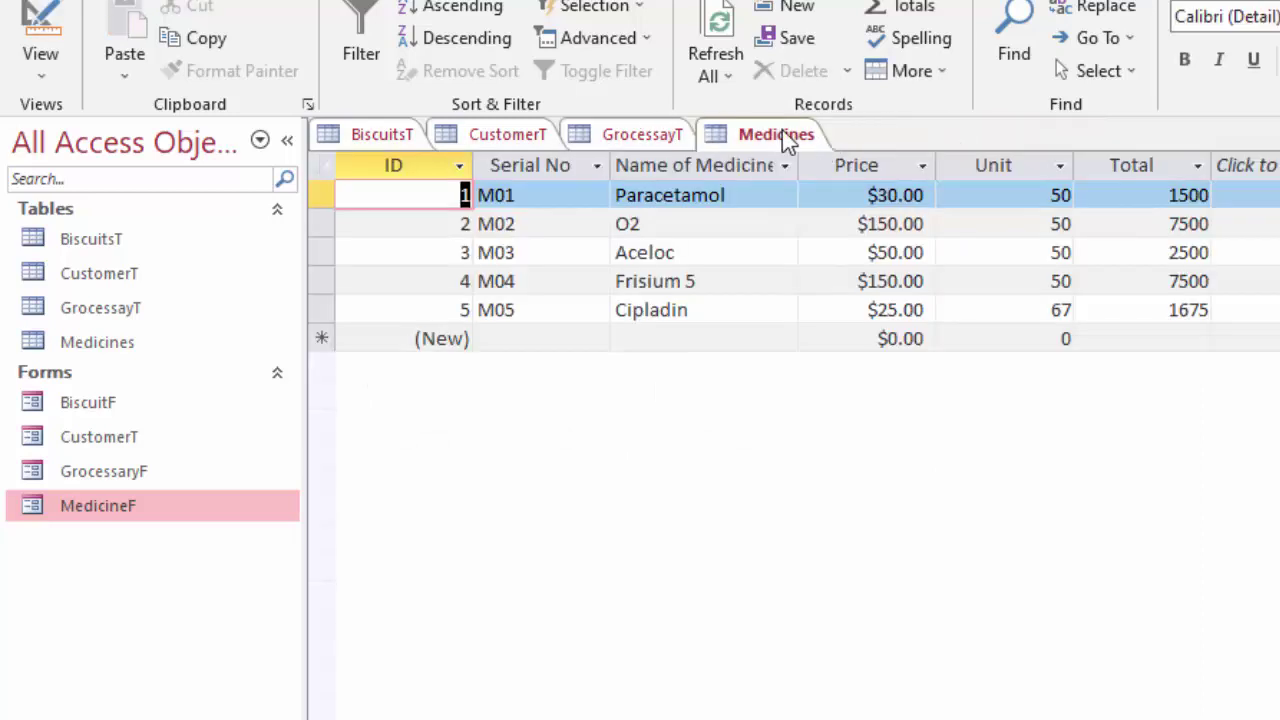
Step: Save the Medicines table, then close the GrocessayT, Medicines, CustomerT and BiscuitsT tables
right_click(785, 135)
click(832, 158)
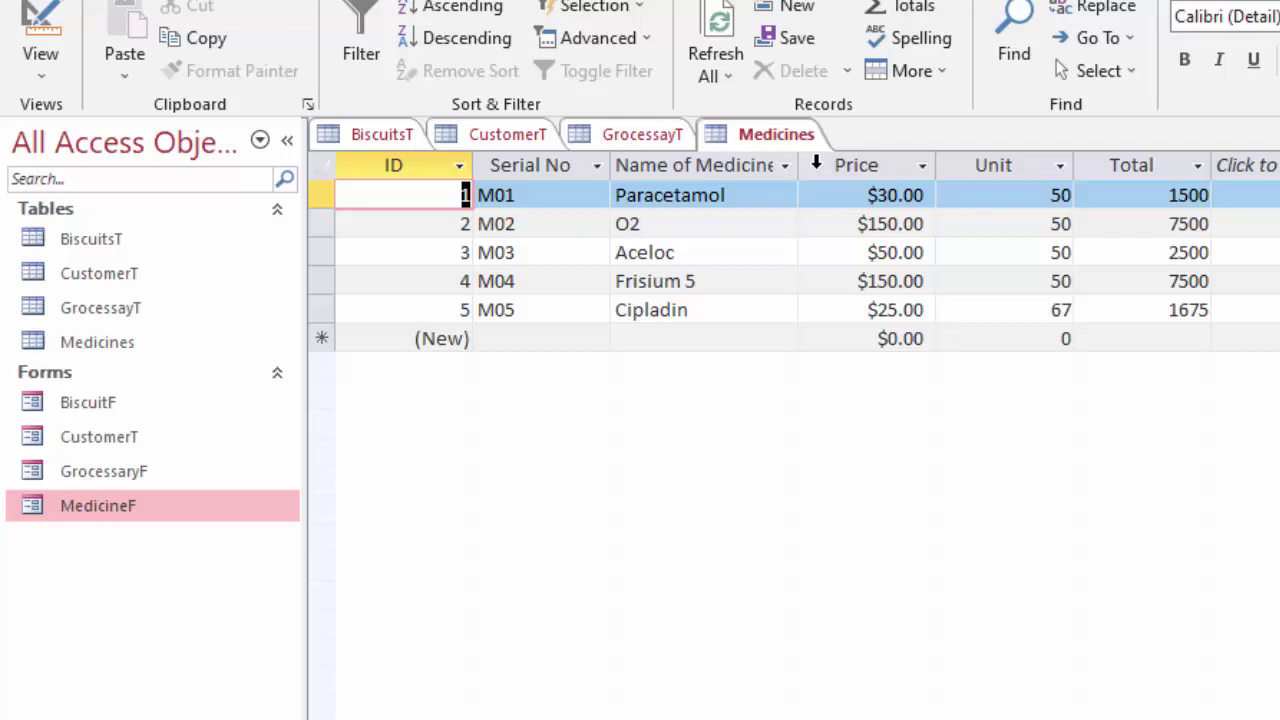
right_click(660, 143)
click(712, 180)
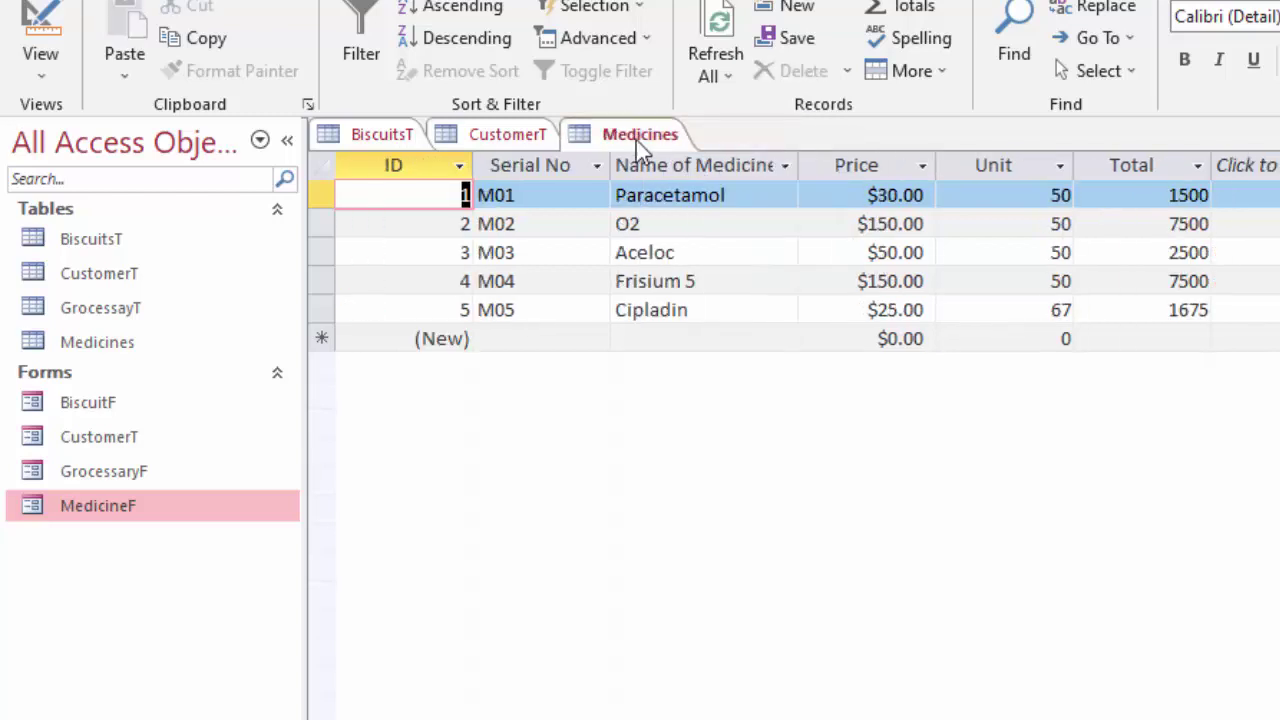
right_click(636, 140)
click(665, 183)
right_click(521, 130)
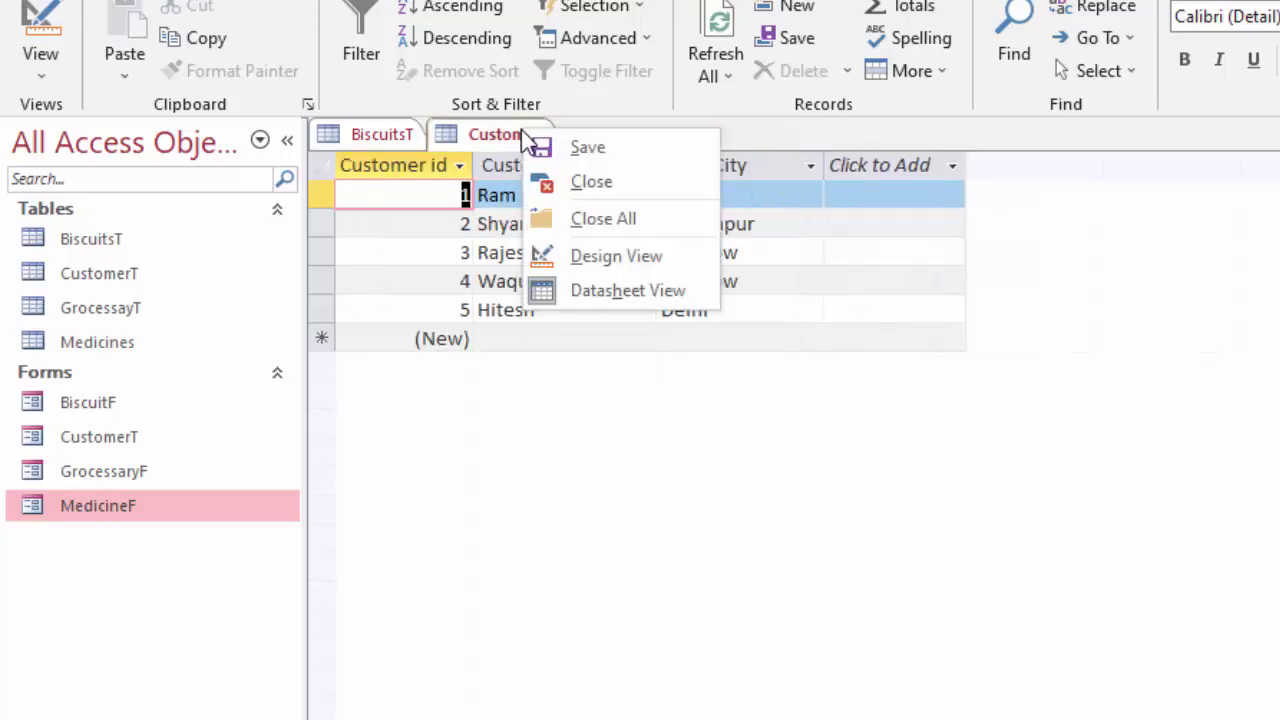
click(583, 184)
right_click(400, 140)
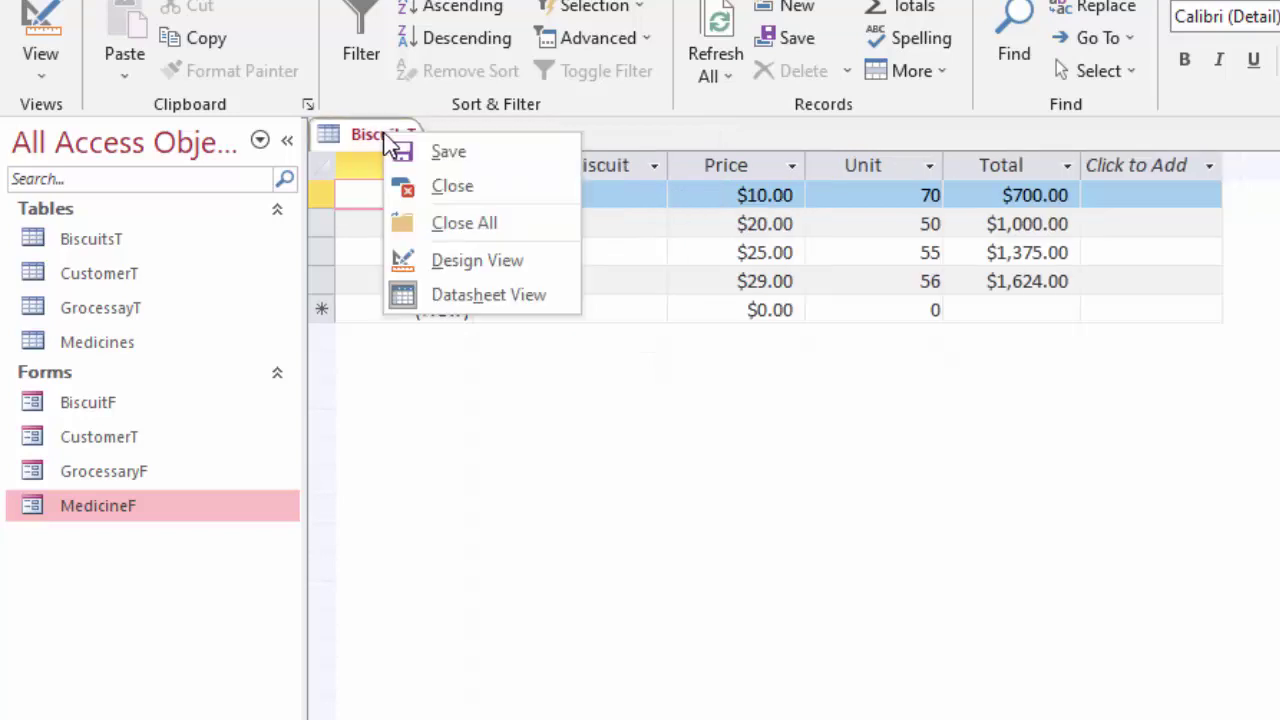
click(461, 190)
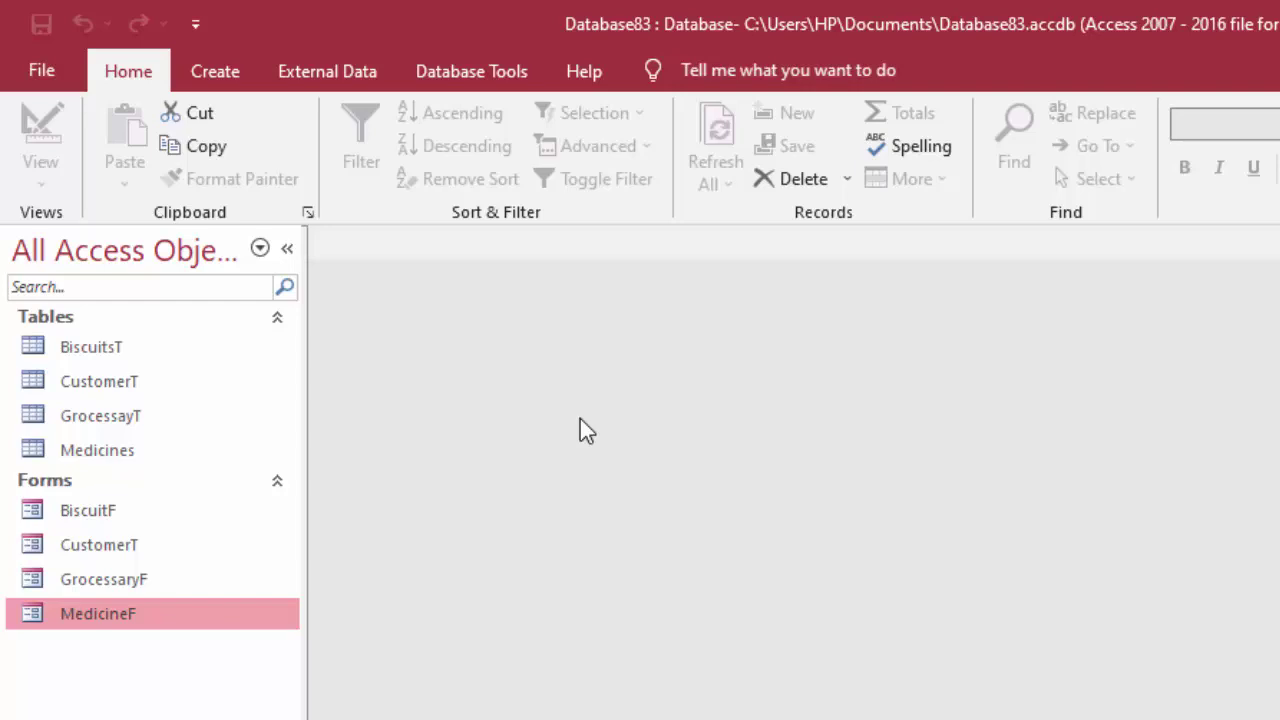
Step: Create a blank Form Design and draw a command button on the Detail section
click(239, 82)
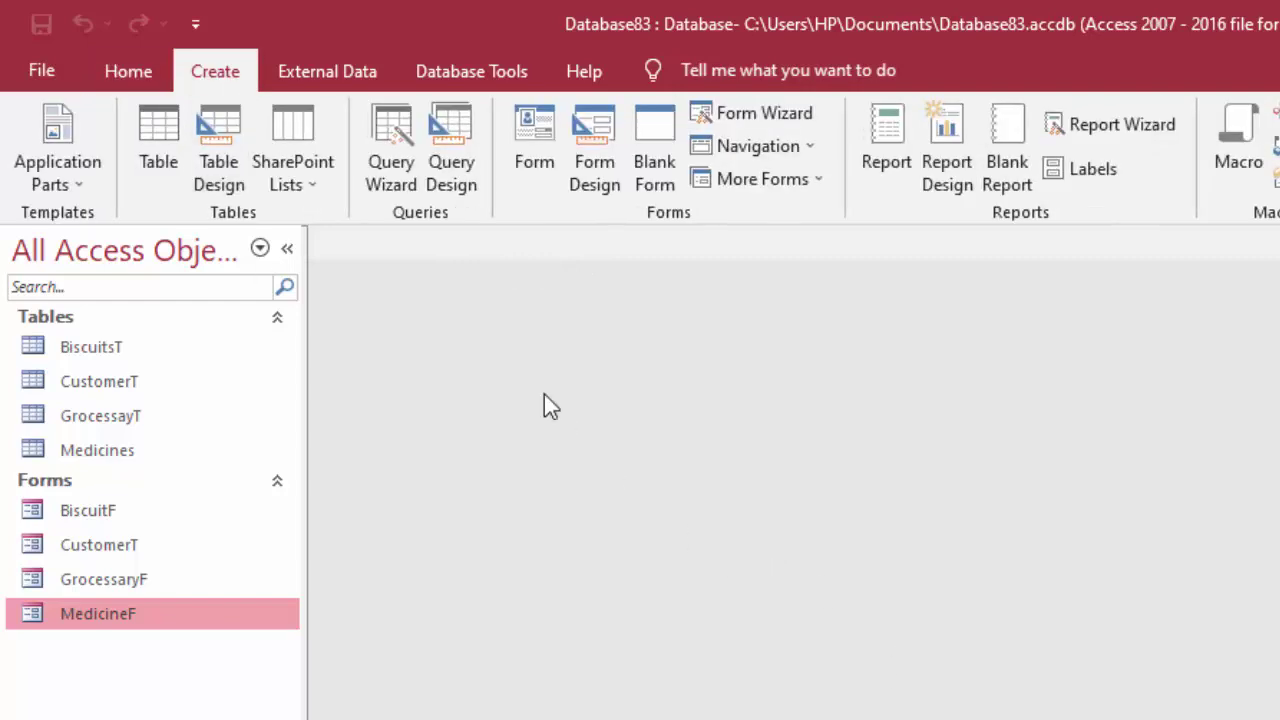
click(594, 140)
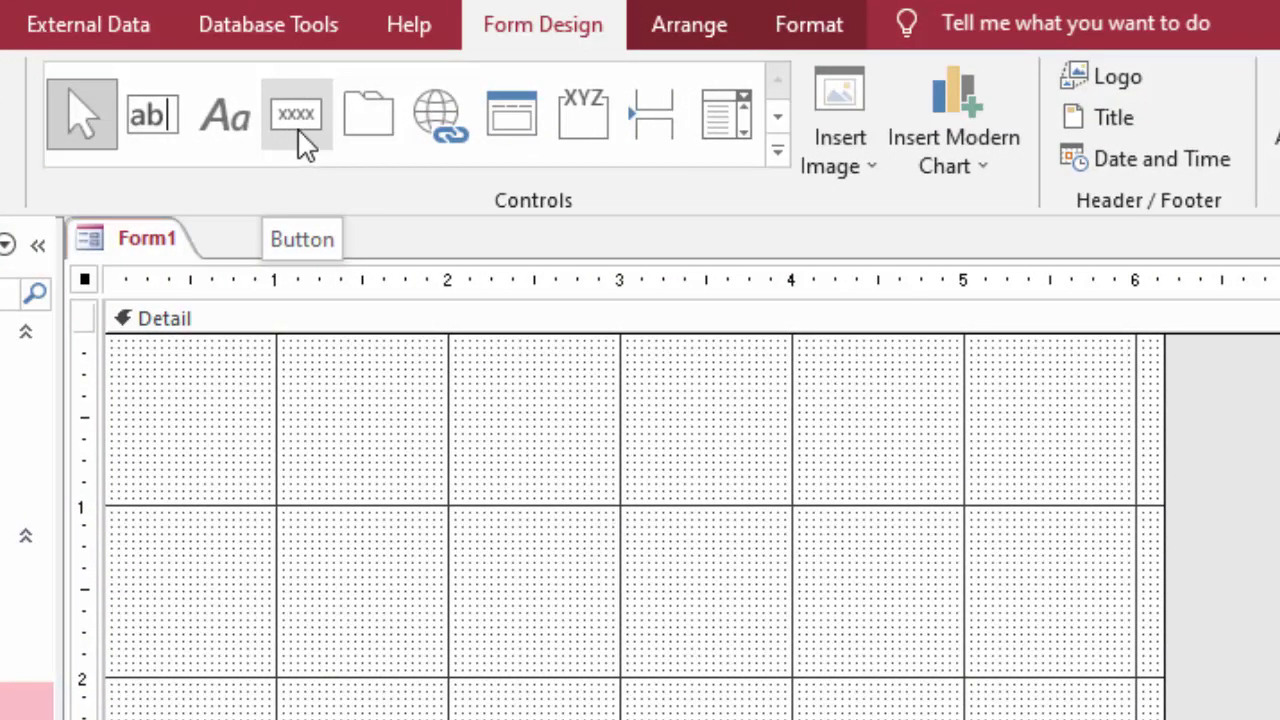
click(302, 144)
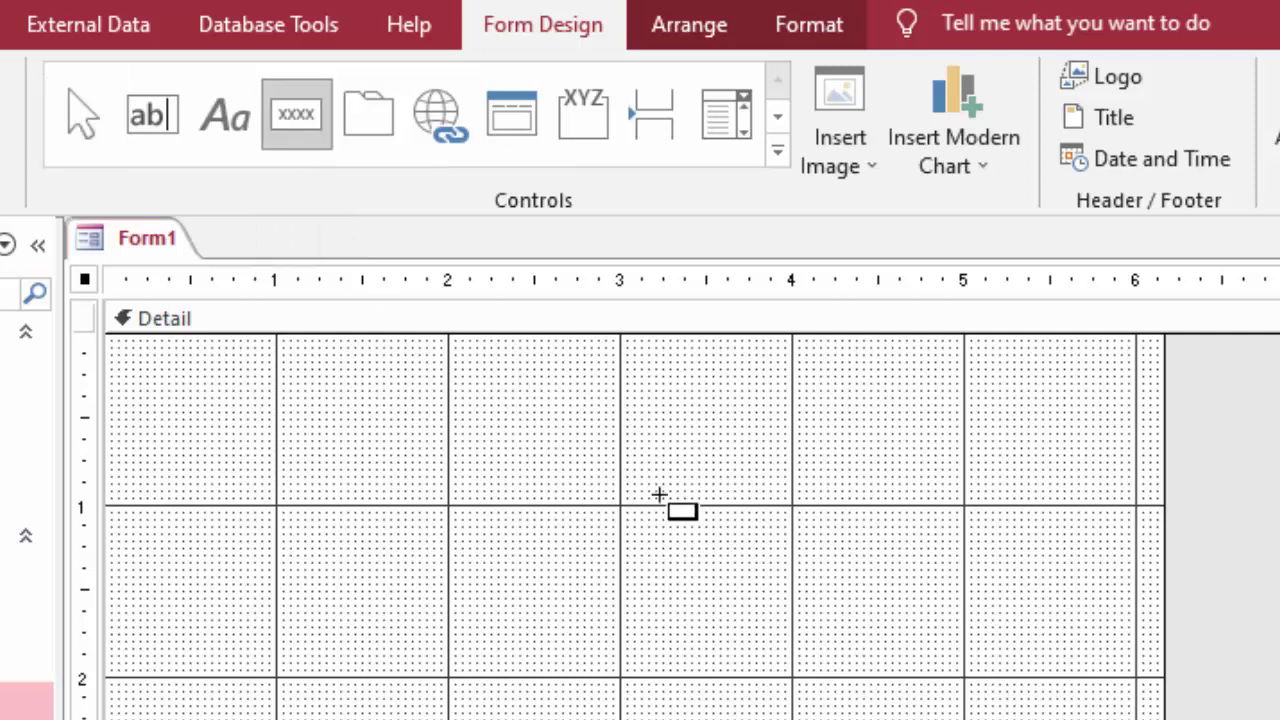
drag(442, 392, 570, 463)
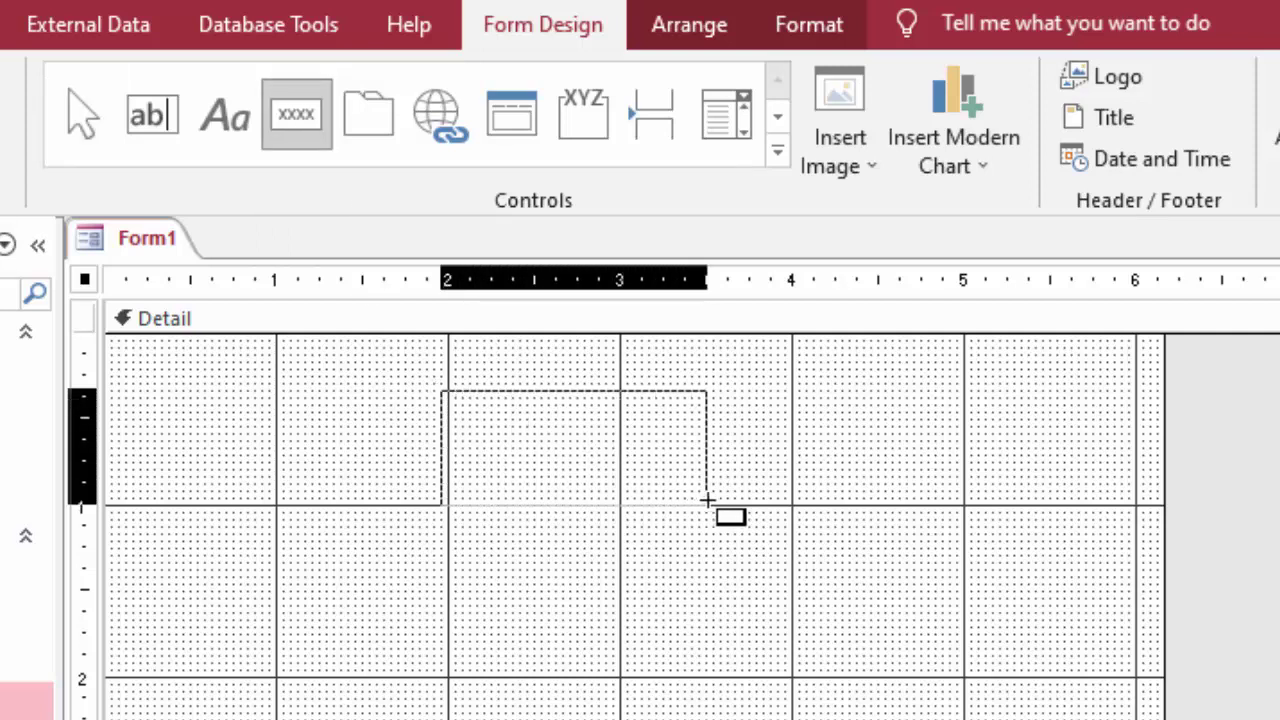
drag(570, 463, 721, 505)
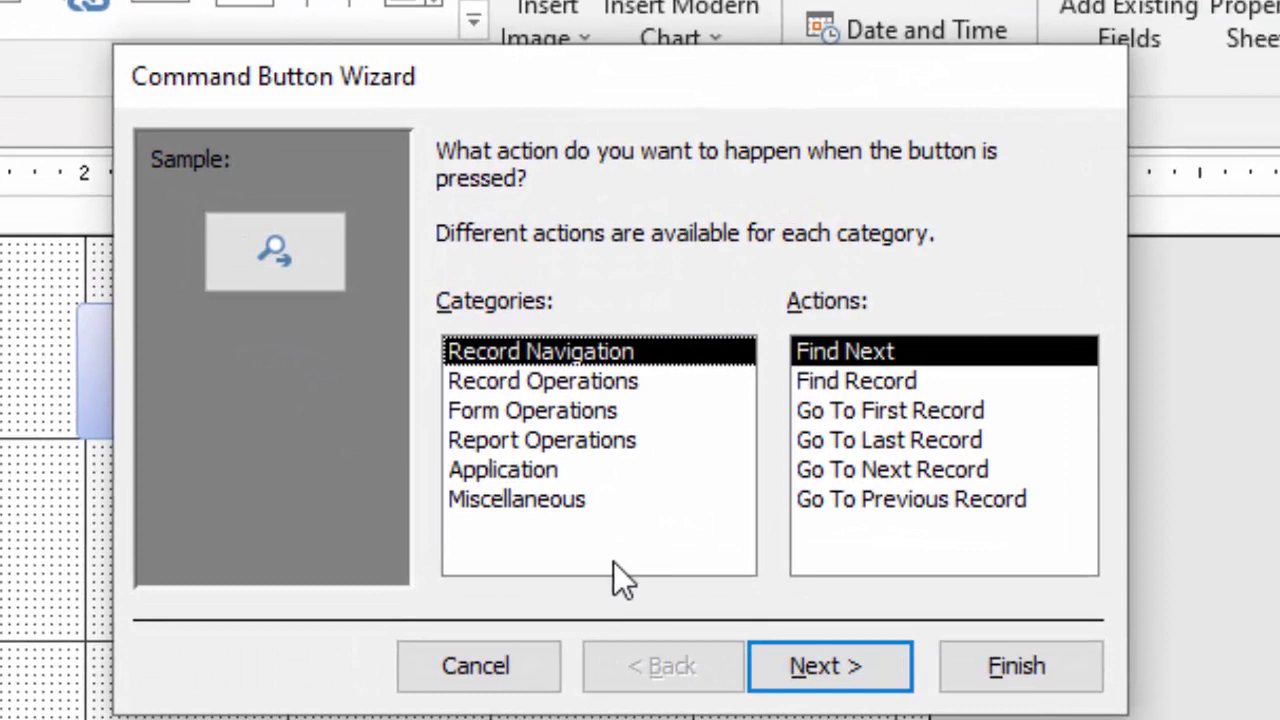
Step: Set the button to Open Form CustomerT showing all records, with a text caption
click(555, 385)
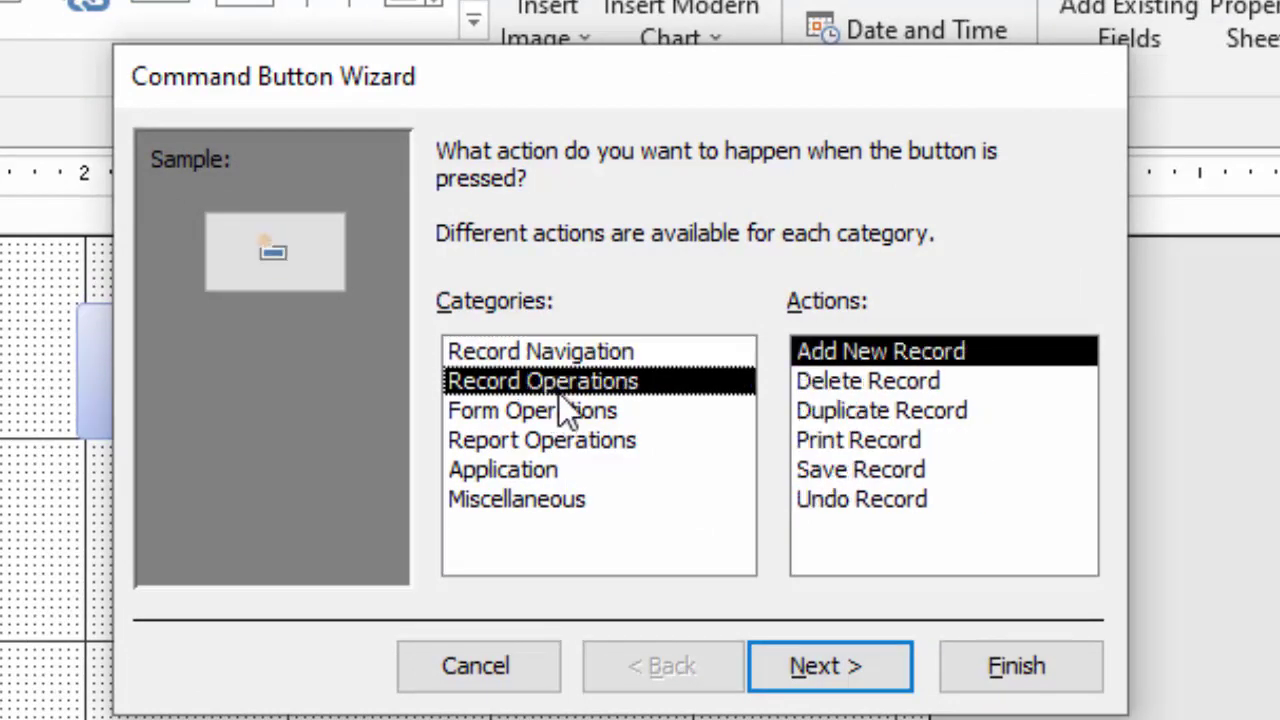
click(558, 411)
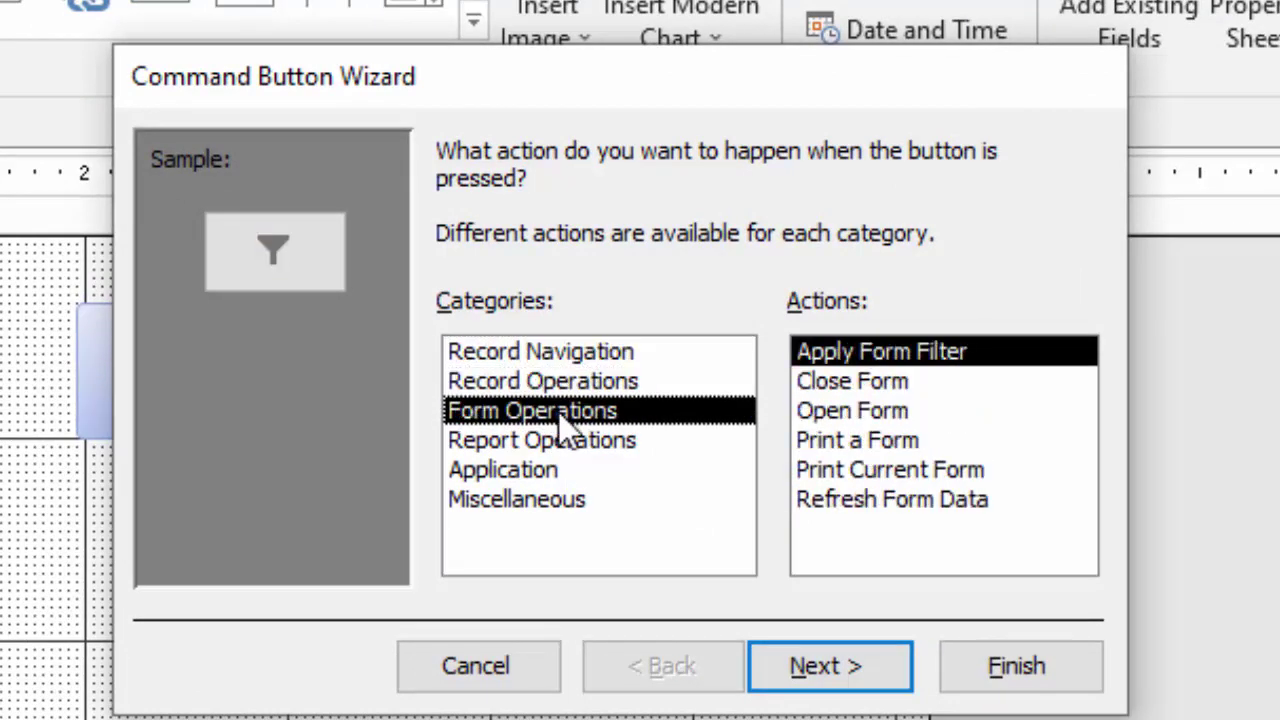
click(816, 408)
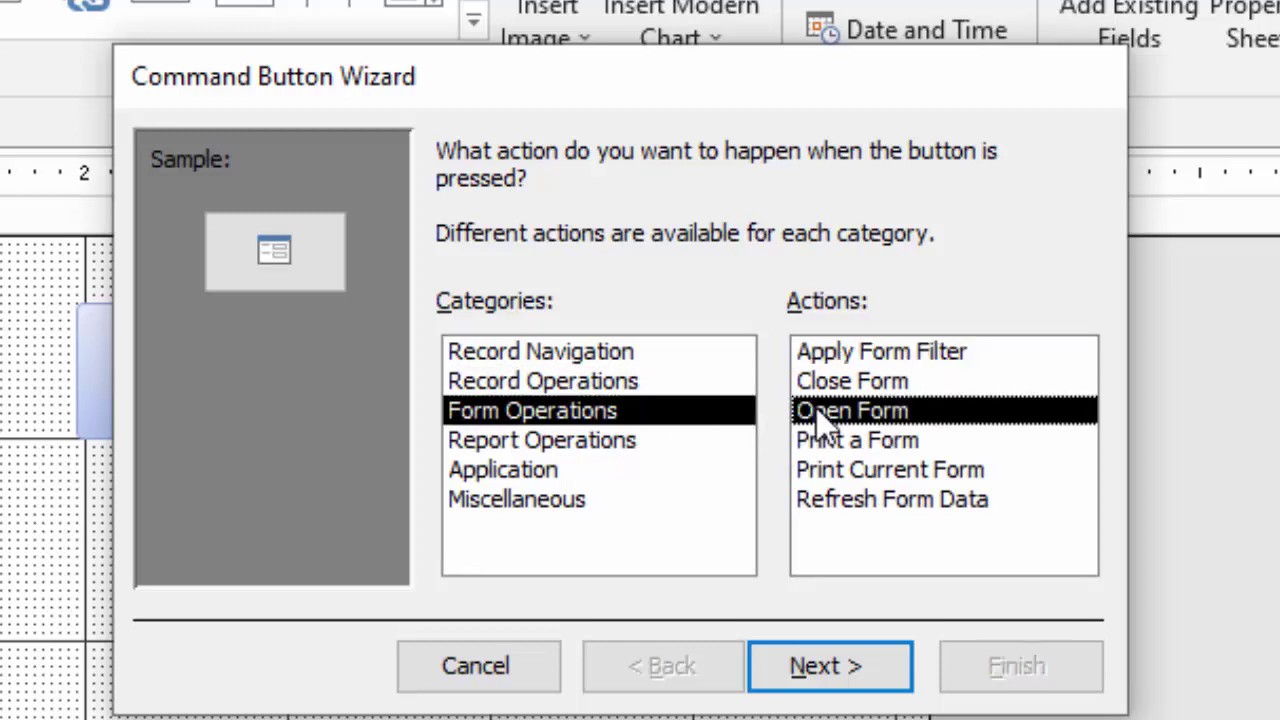
click(826, 667)
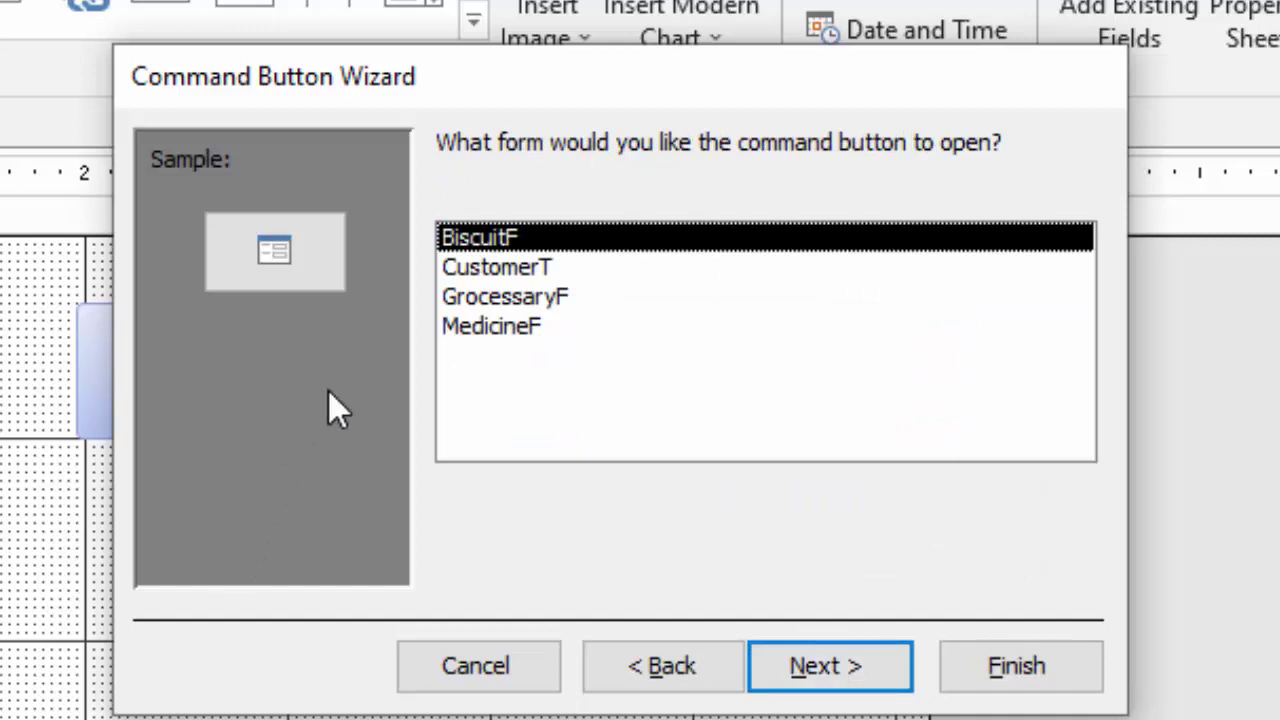
click(510, 266)
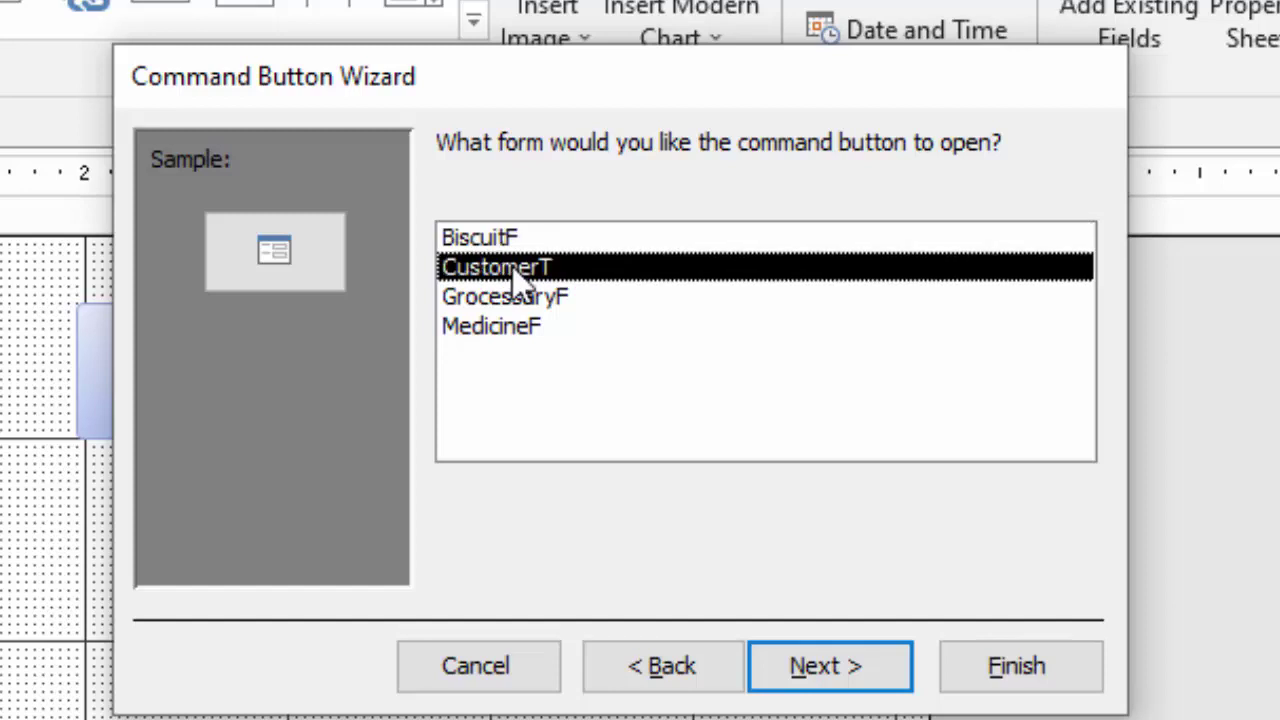
click(850, 672)
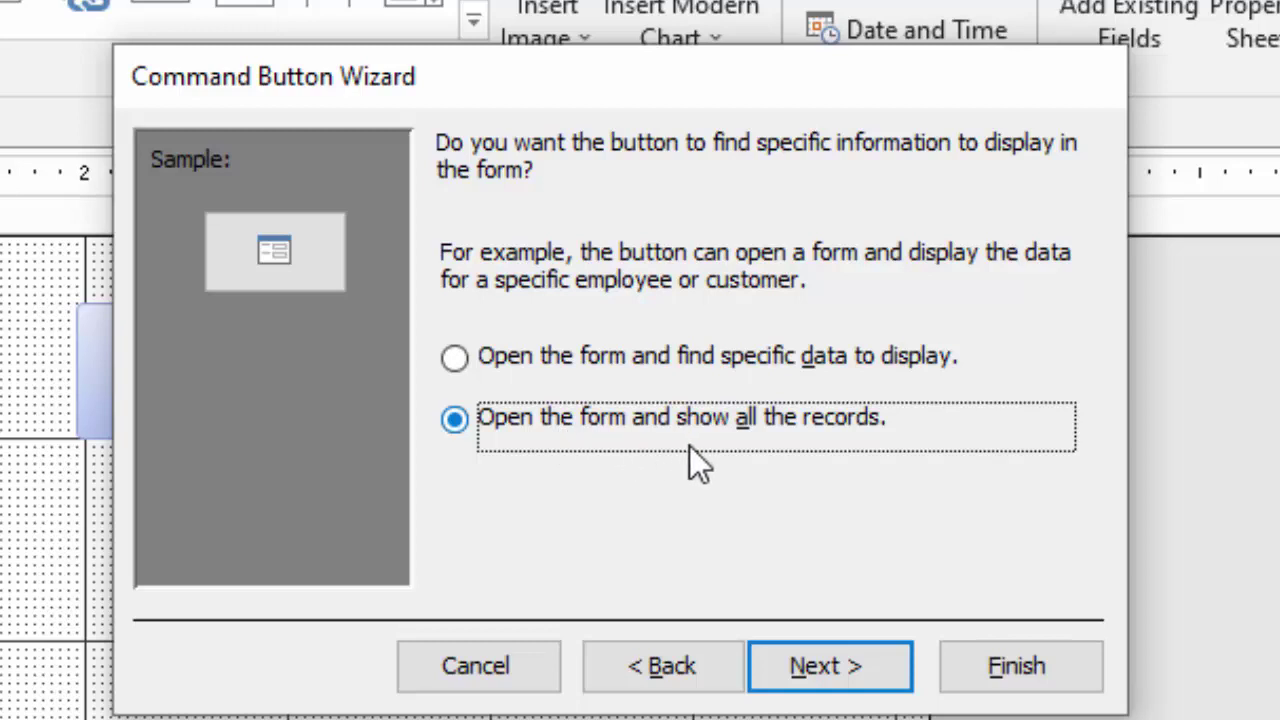
click(848, 651)
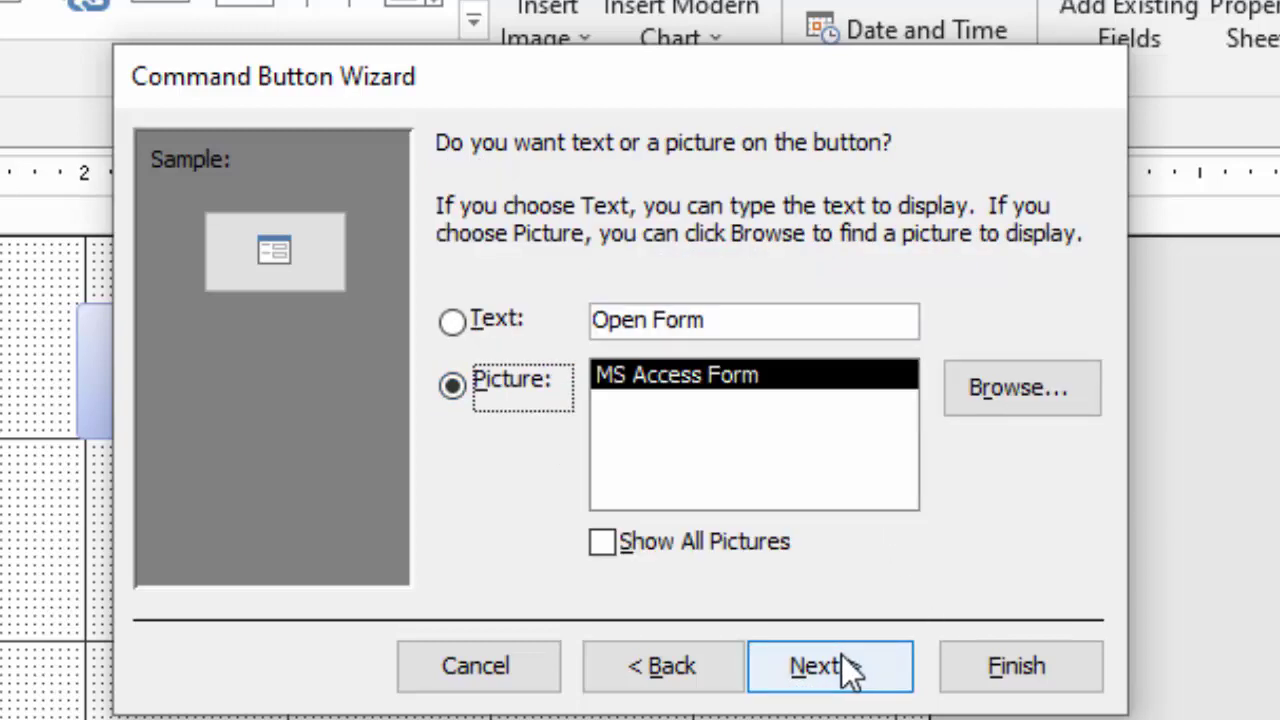
click(482, 333)
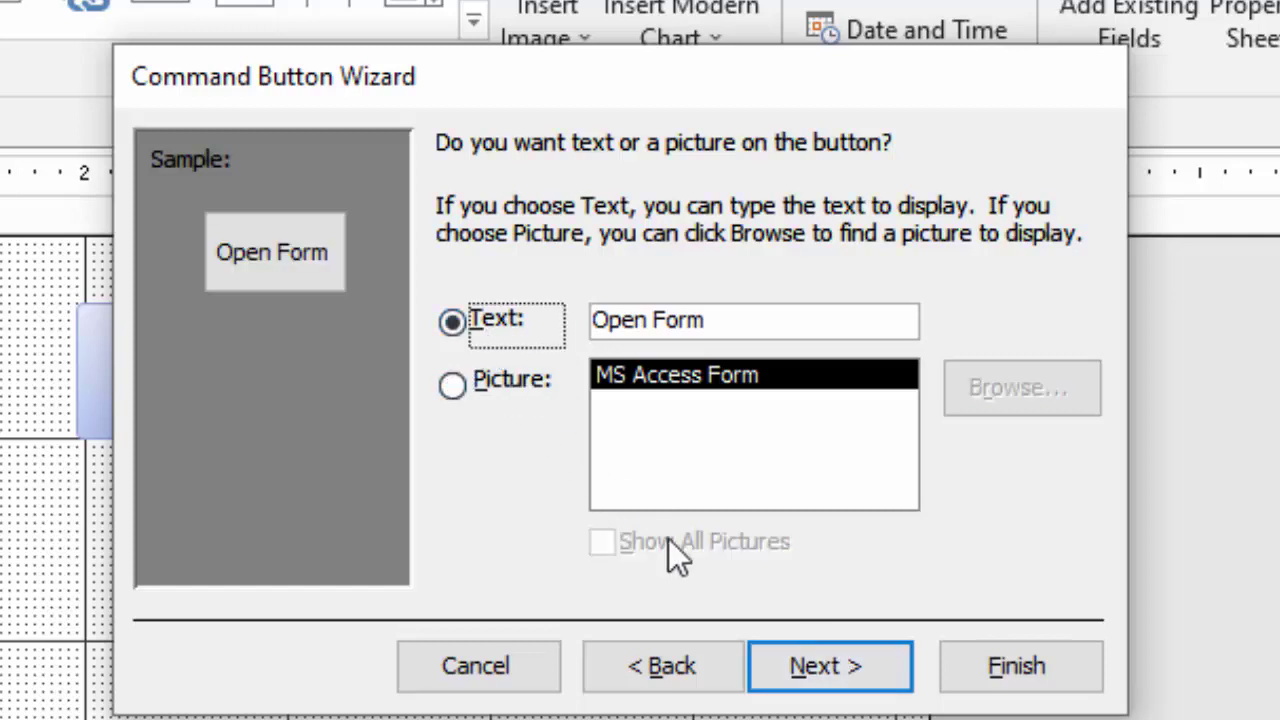
click(829, 666)
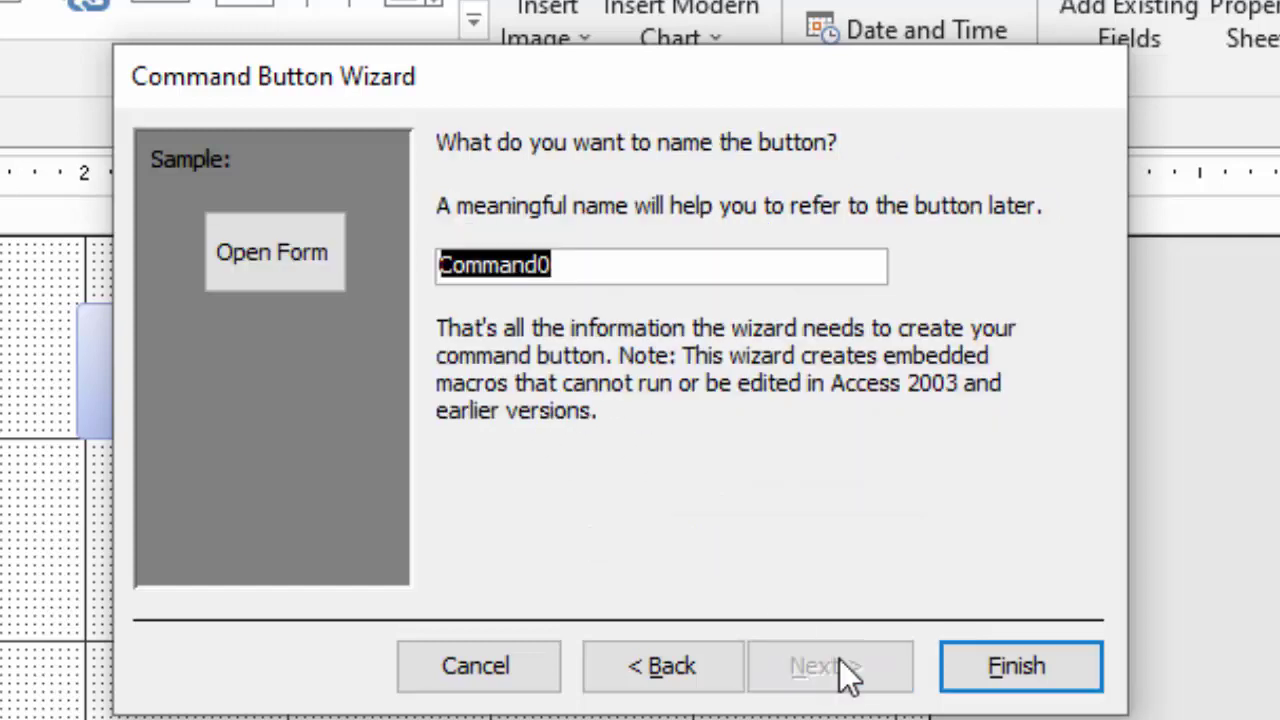
click(997, 678)
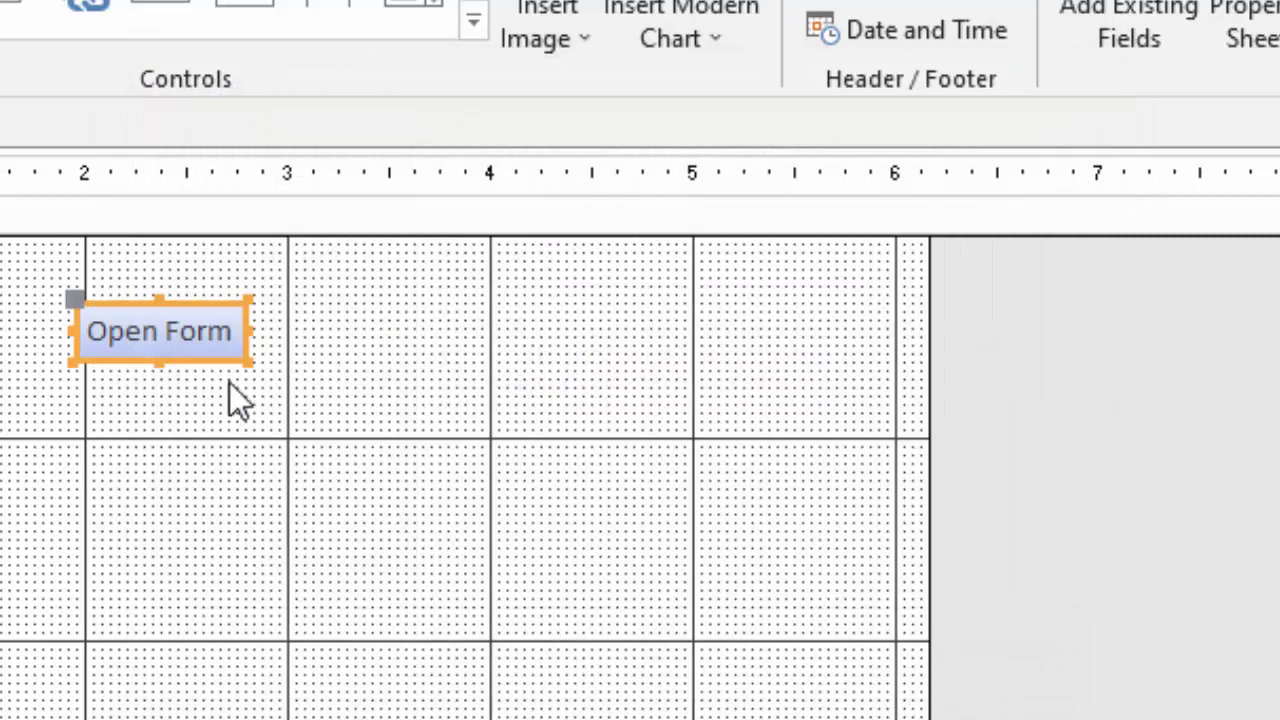
Step: Enlarge the button and replace its 'Open Form' caption with 'Customer Detail'
drag(250, 365, 410, 397)
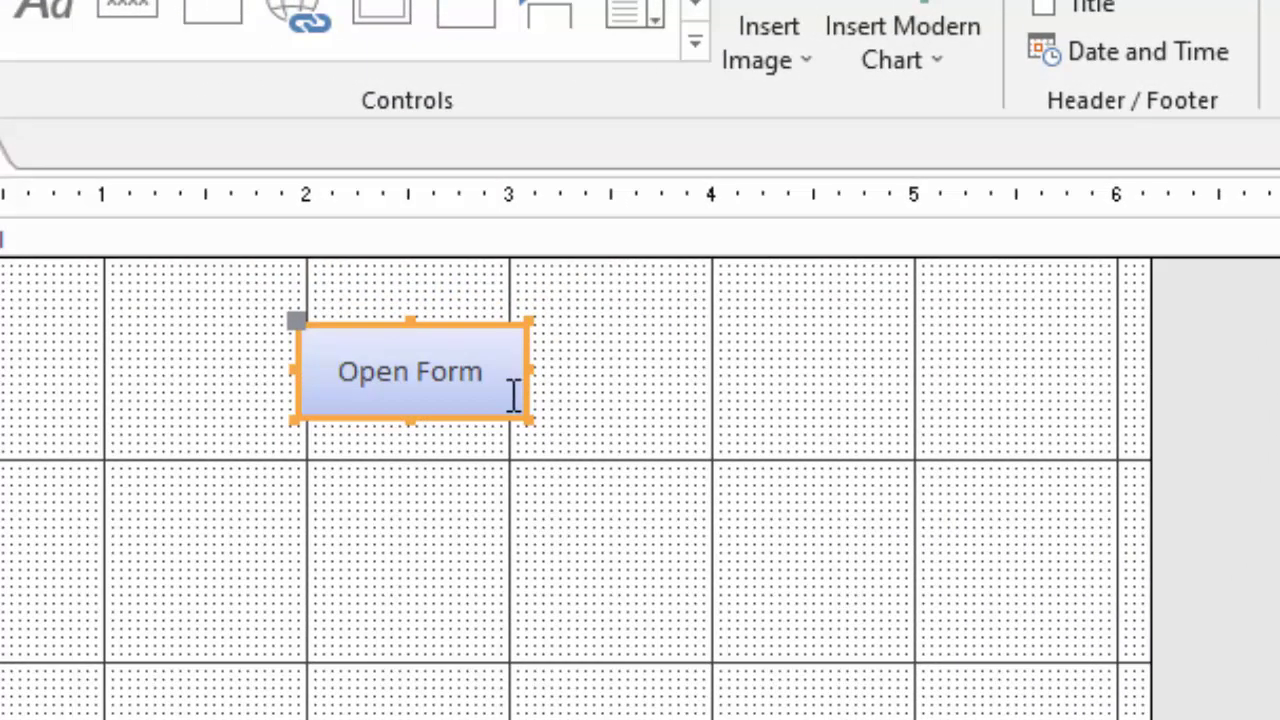
click(371, 366)
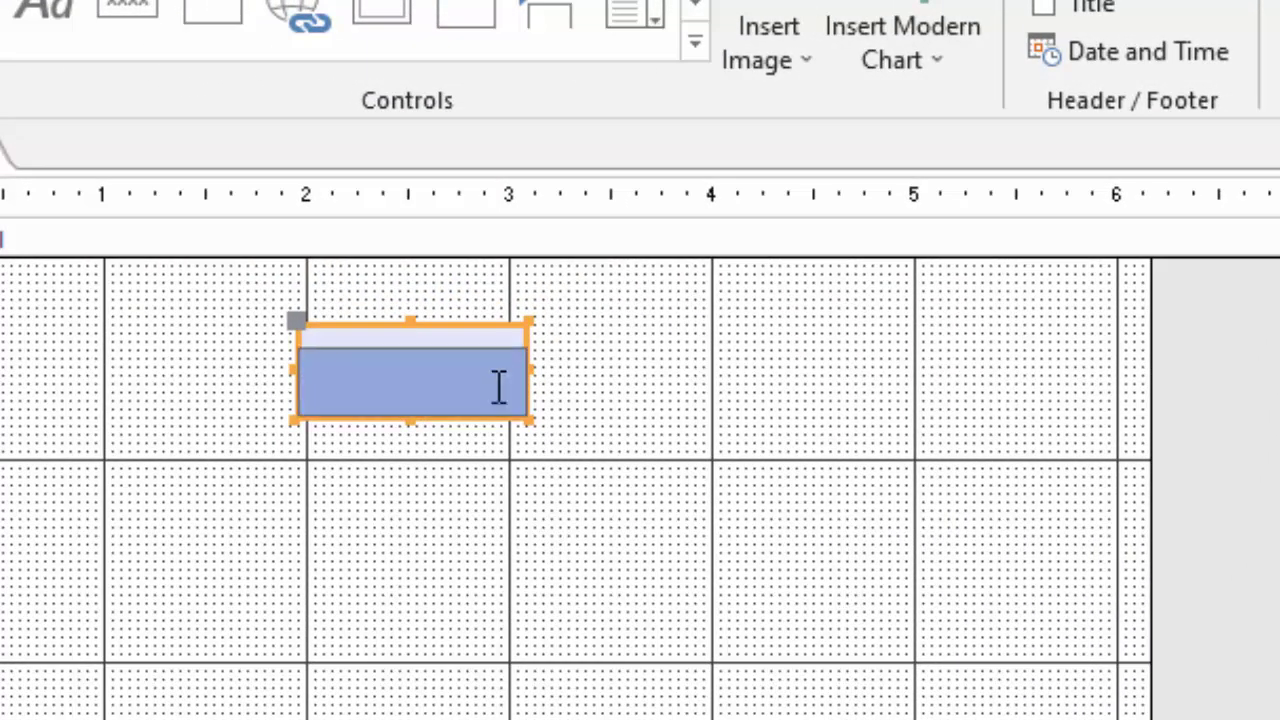
key(BackSpace)
key(BackSpace)
key(BackSpace)
key(BackSpace)
text(Op)
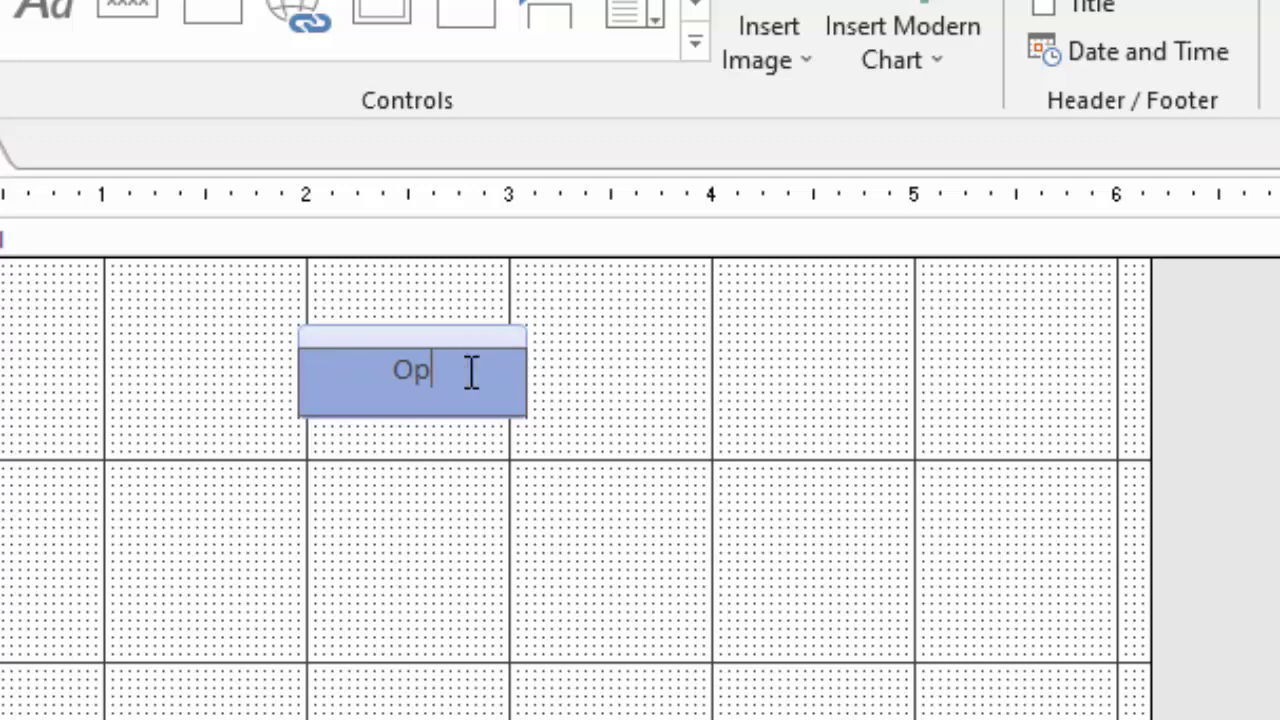
key(BackSpace)
key(BackSpace)
text(C)
text(ustom)
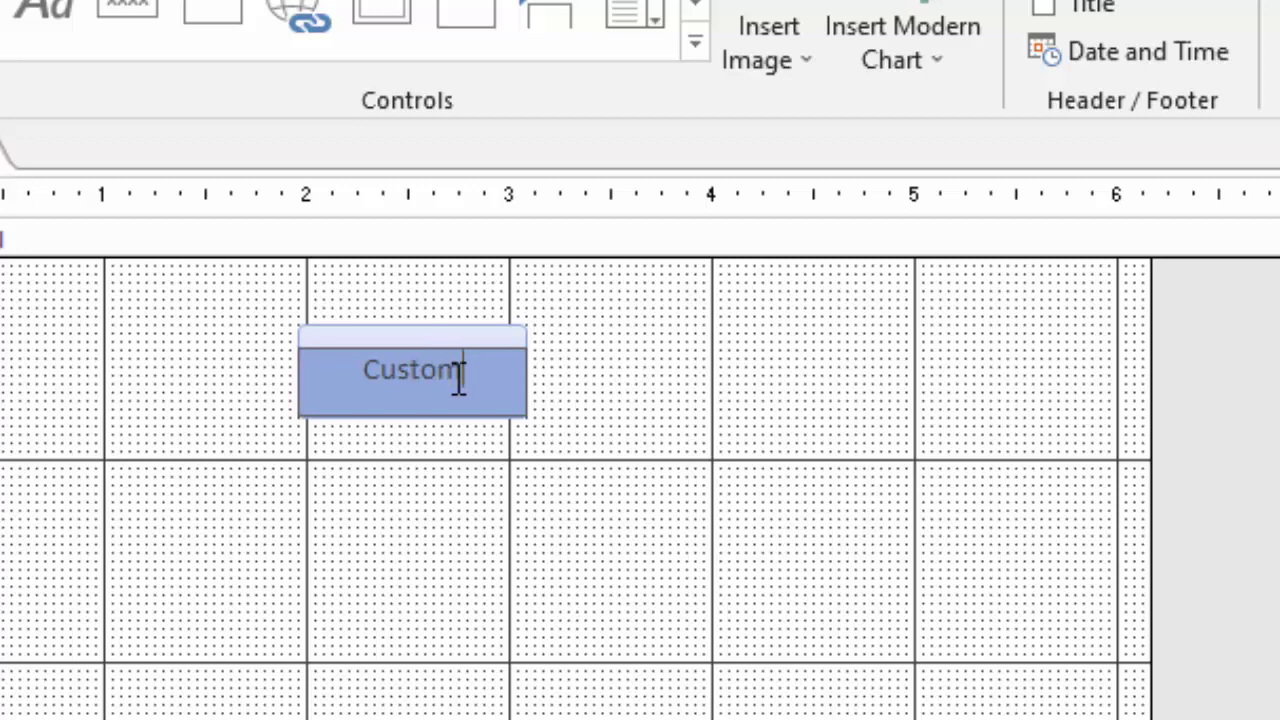
text(er)
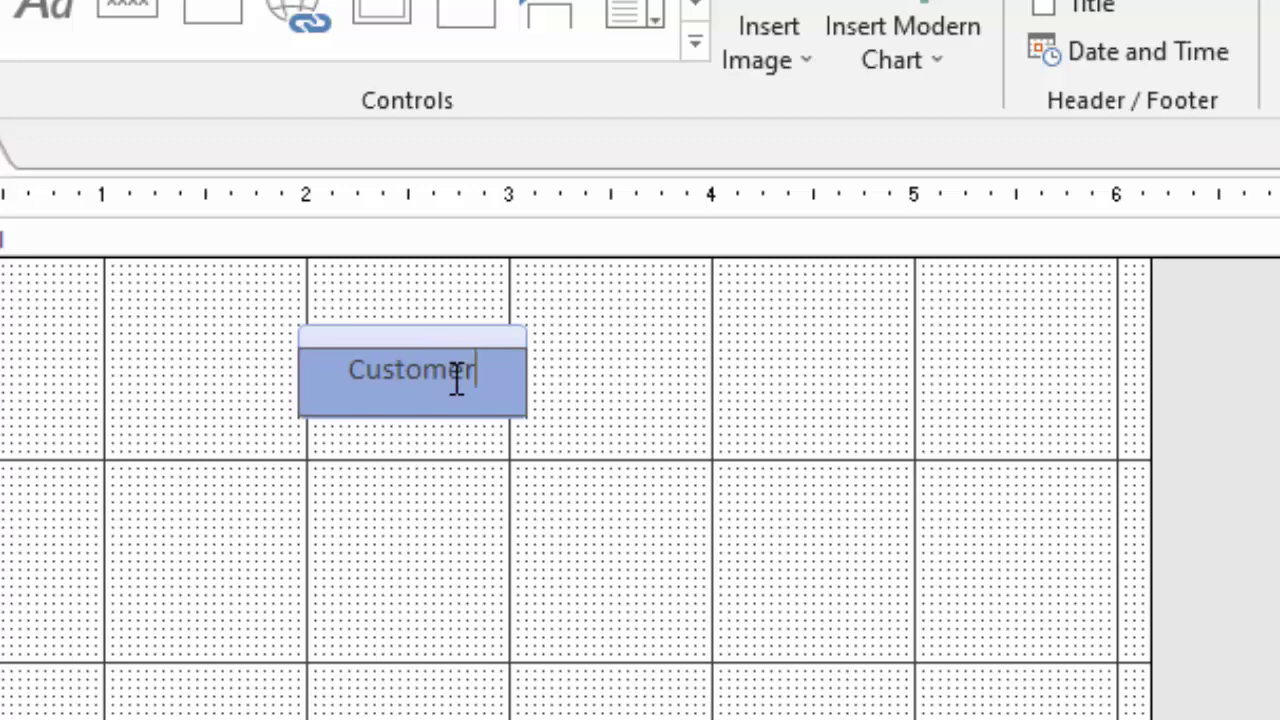
text( D)
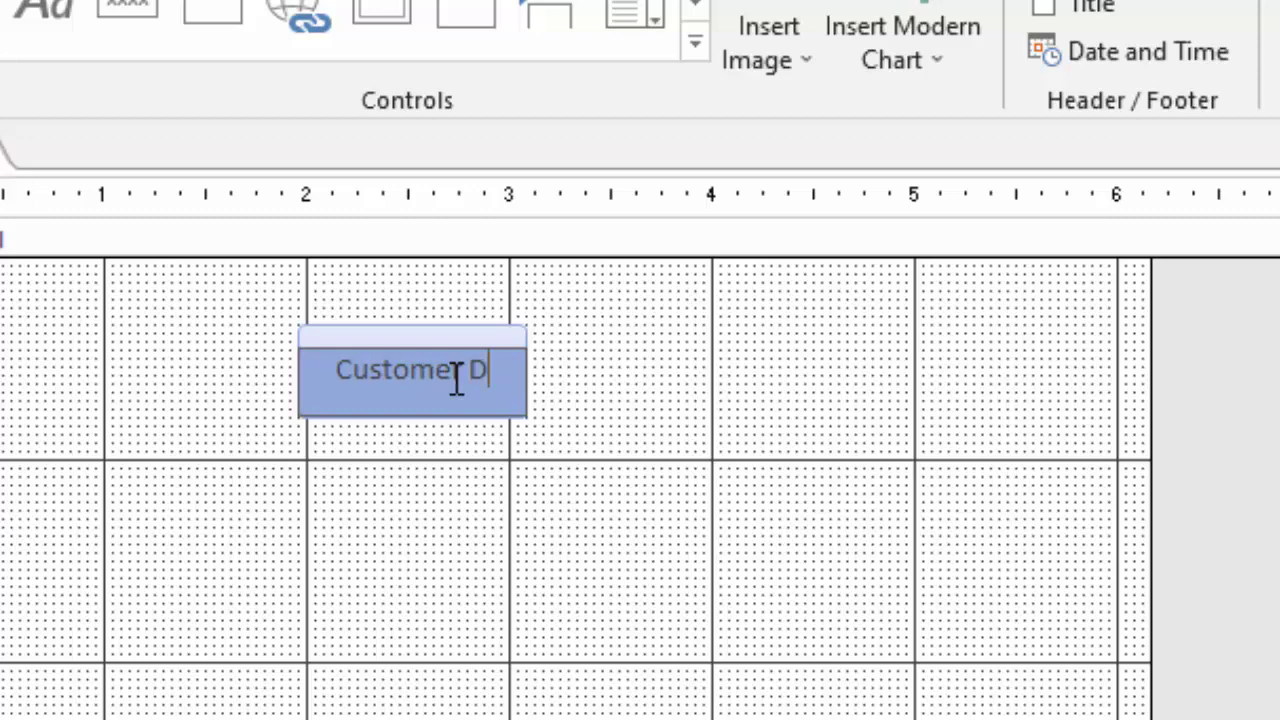
text(etai)
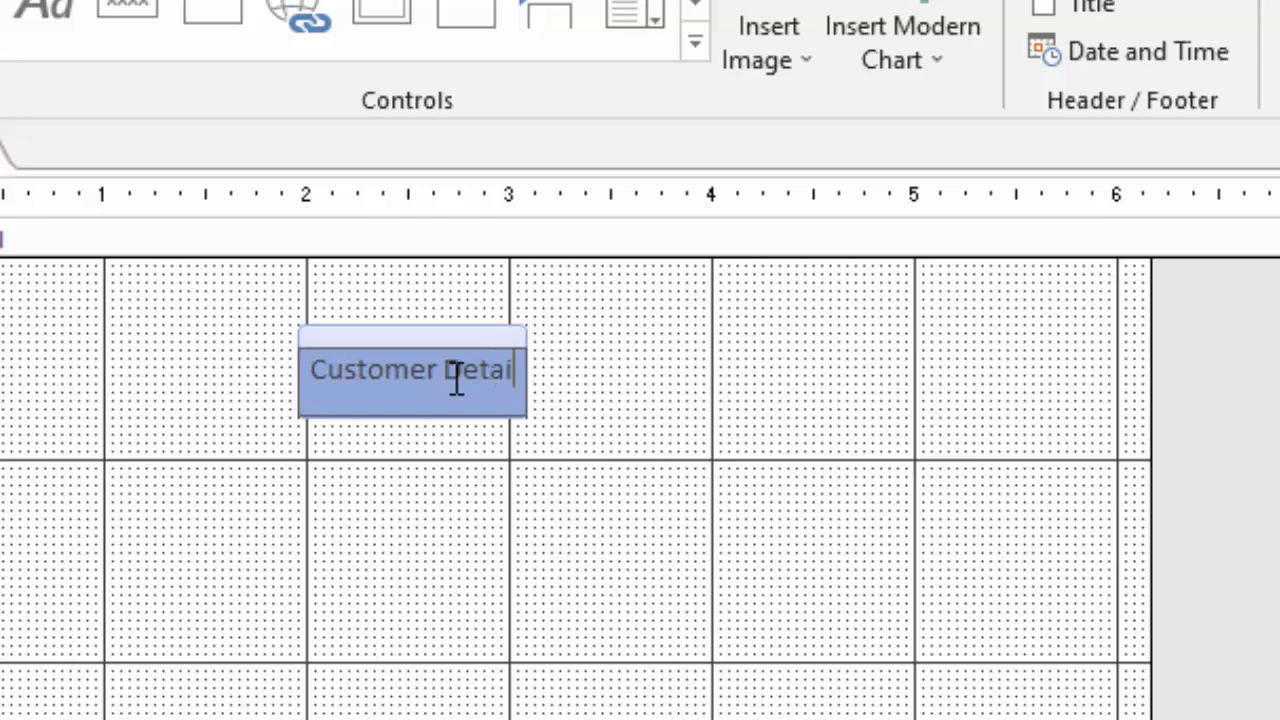
text(l)
key(Return)
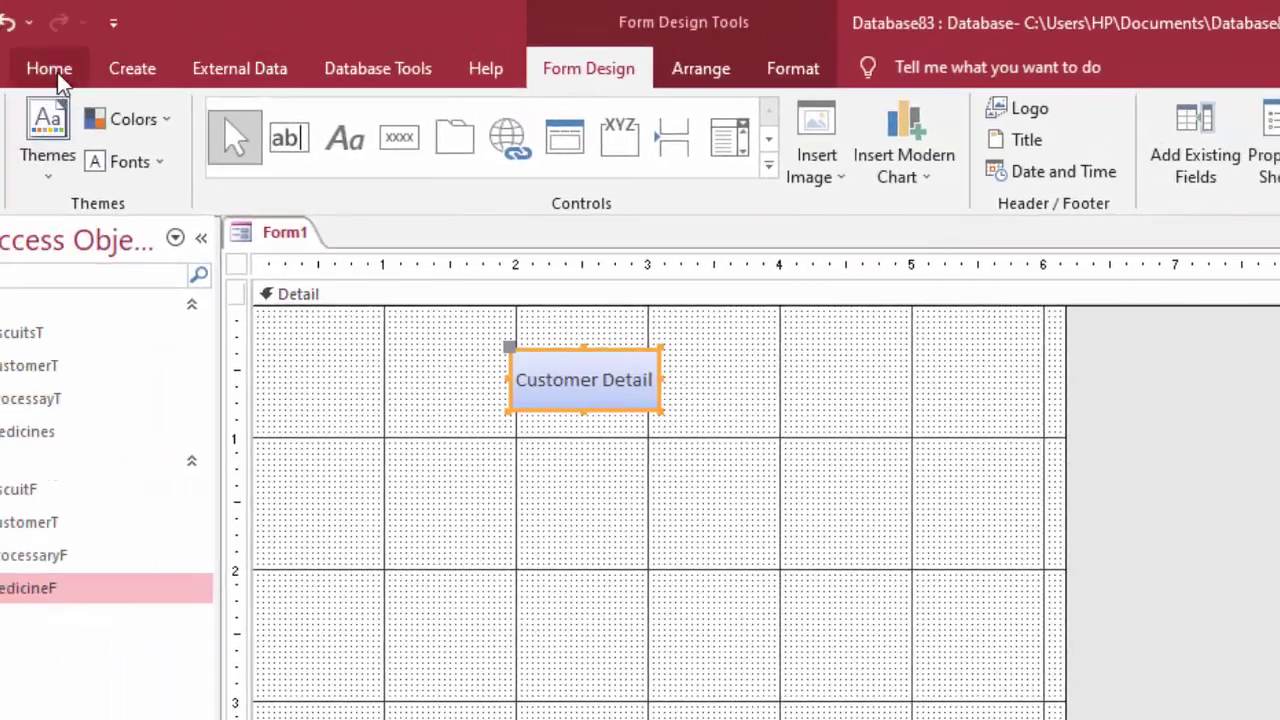
Step: Fill the Customer Detail button with yellow and widen it
click(49, 66)
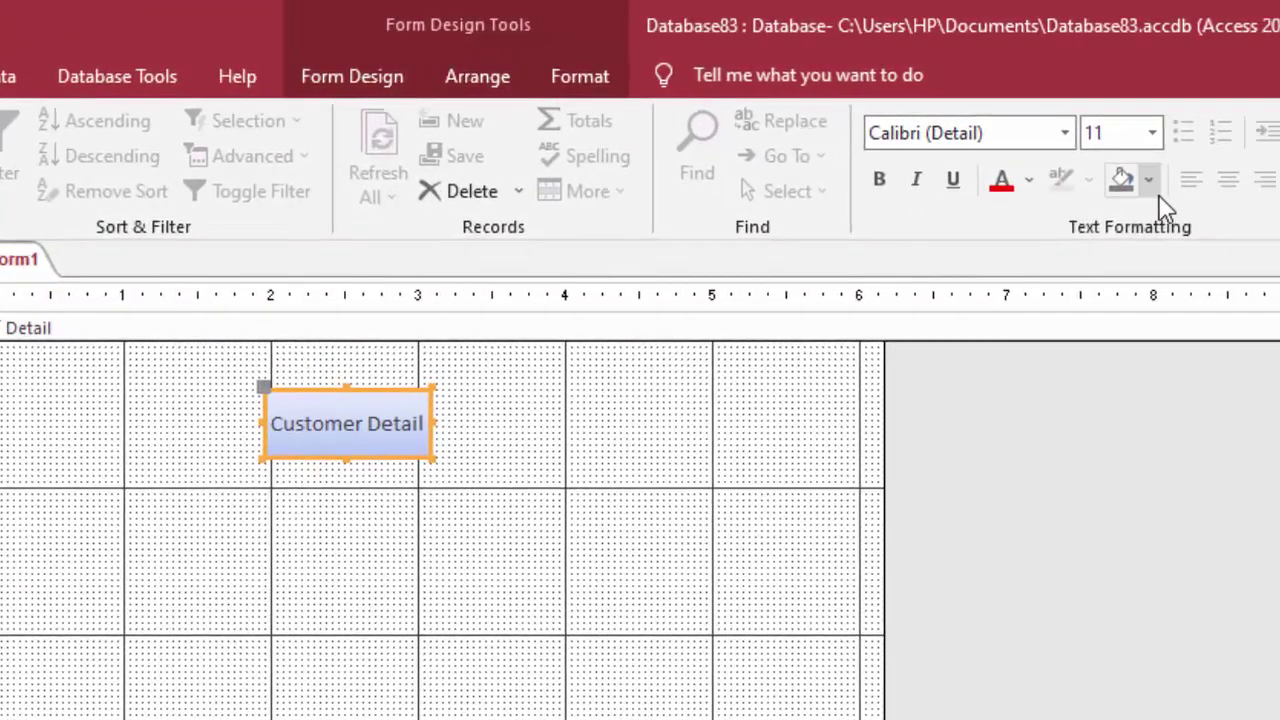
click(1168, 180)
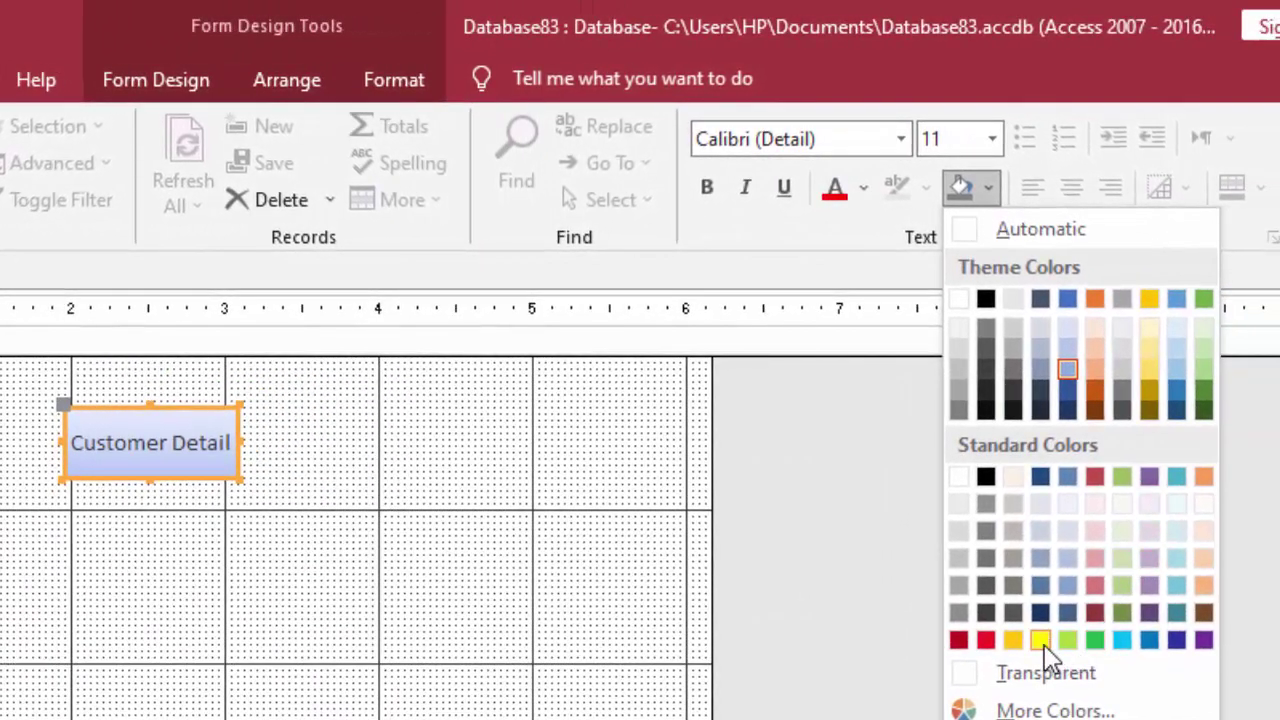
click(1041, 641)
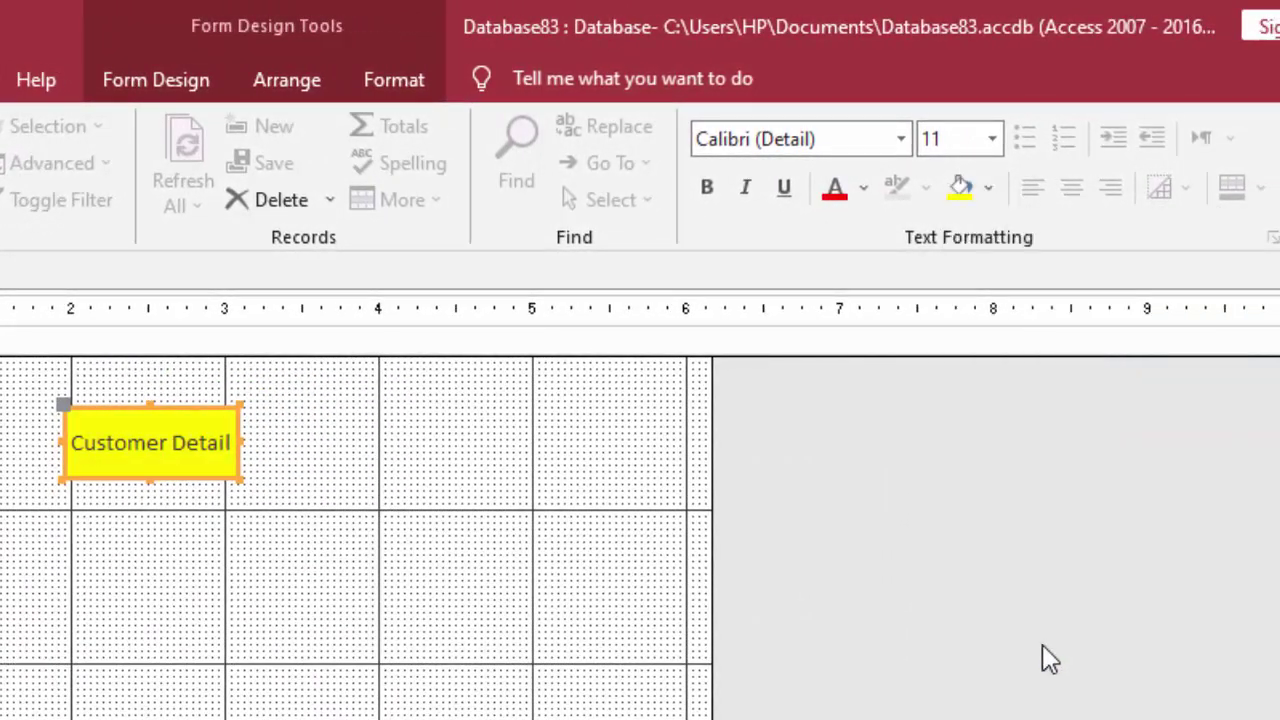
mouse_move(241, 441)
mouse_down()
mouse_move(272, 443)
mouse_move(5, 432)
mouse_up()
Step: Make the Customer Detail caption bold at 18 pt and enlarge the button to fit
click(232, 441)
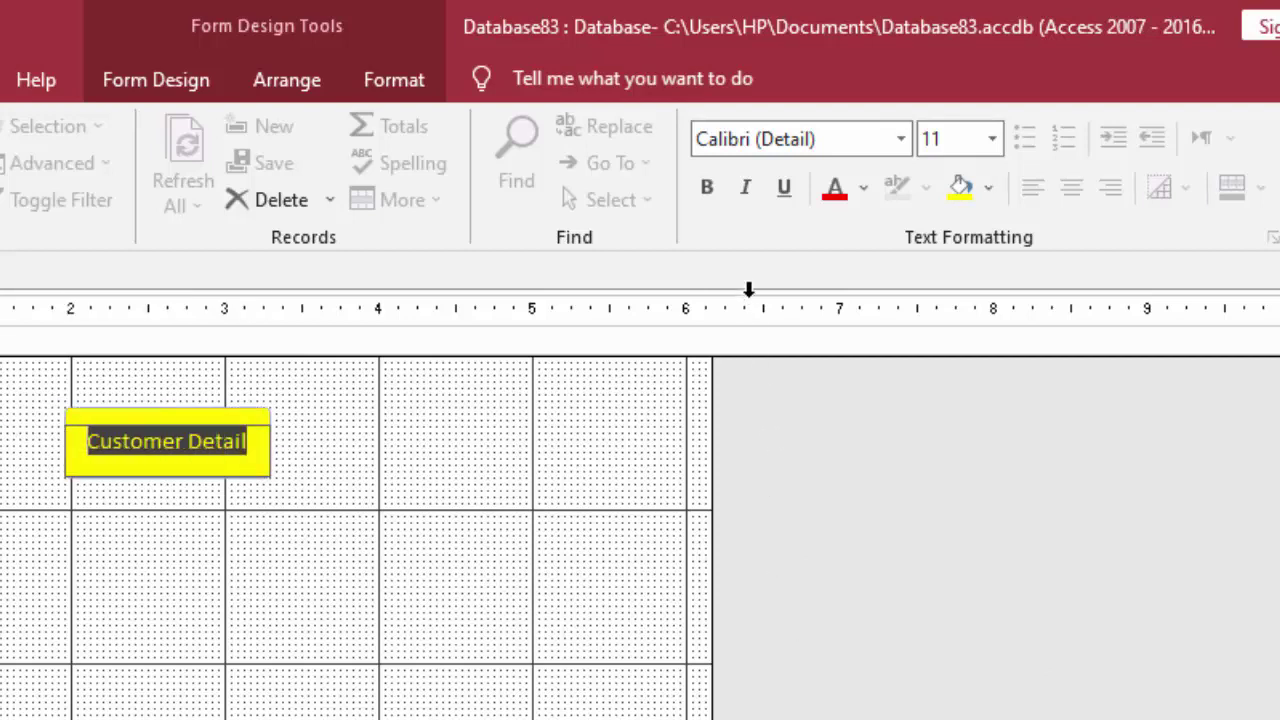
click(710, 190)
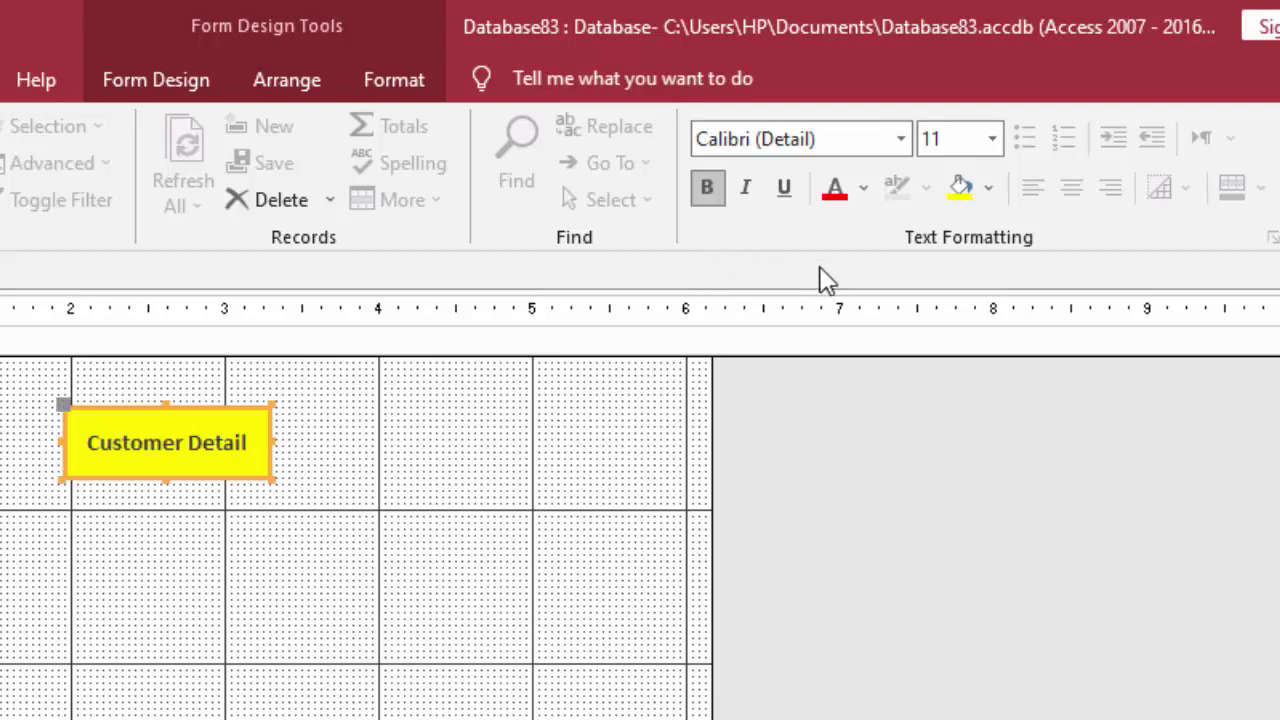
click(266, 452)
drag(263, 443, 18, 428)
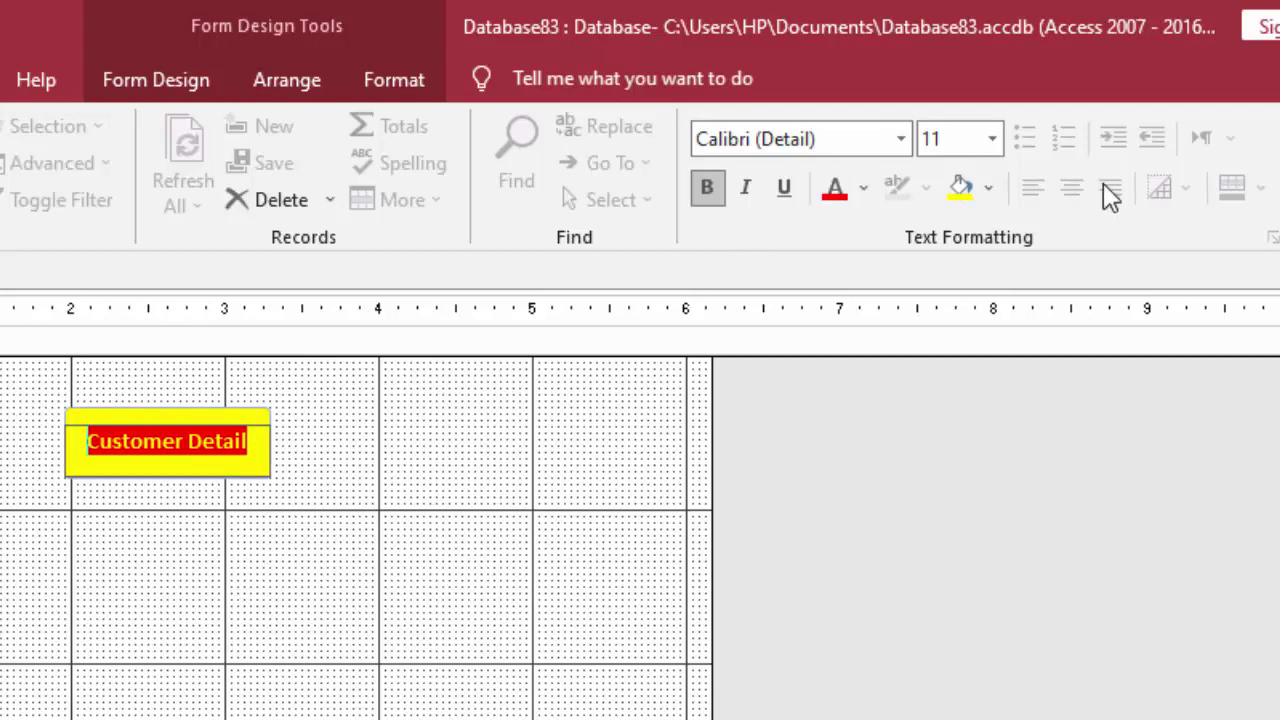
click(992, 139)
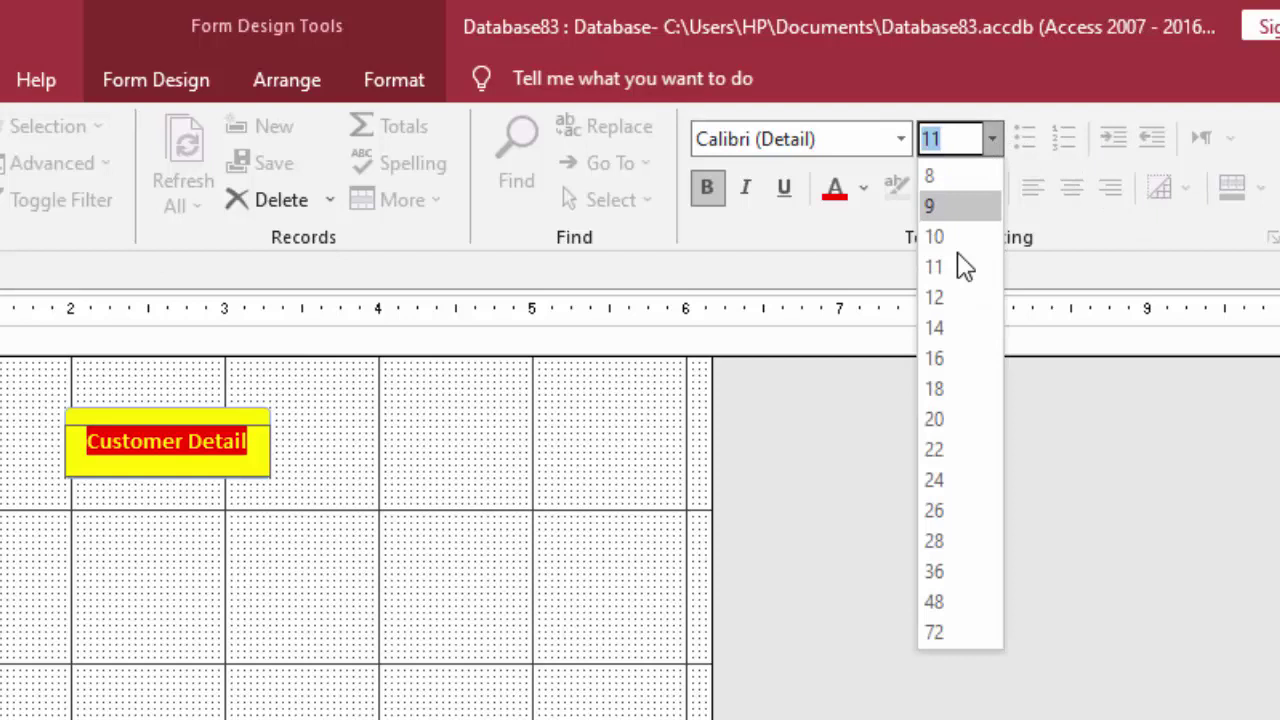
click(948, 390)
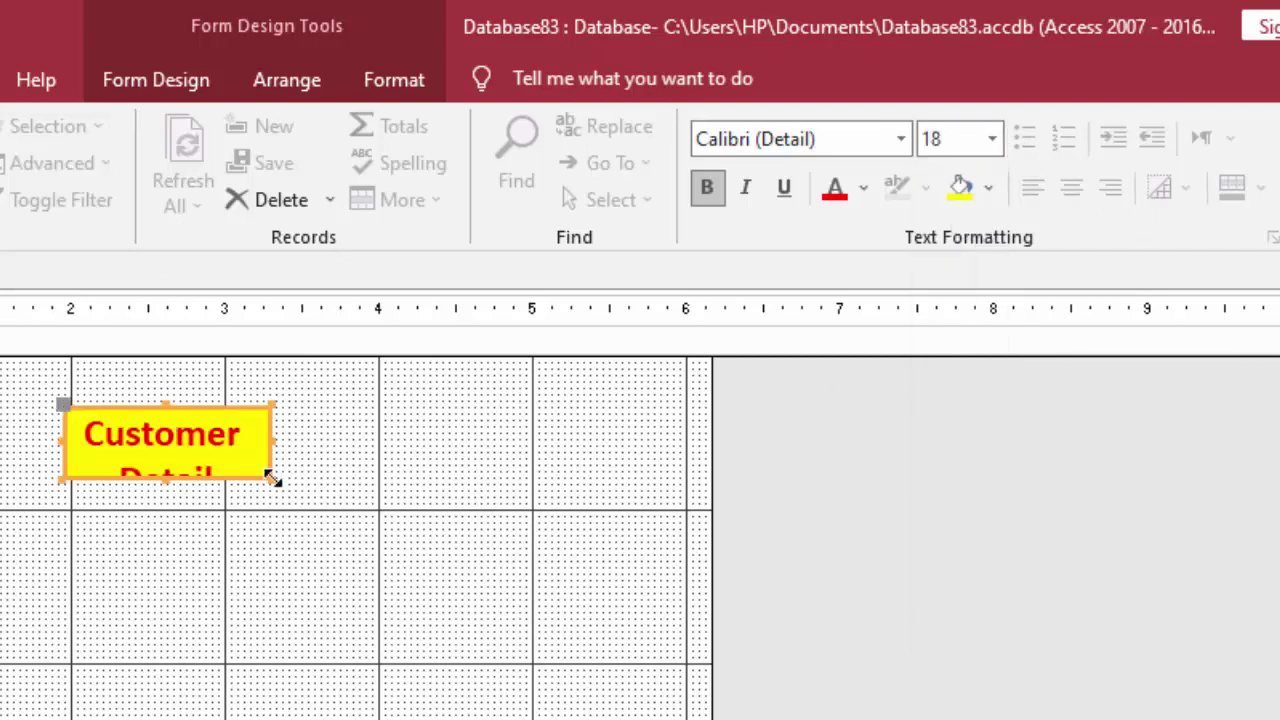
drag(272, 479, 366, 500)
click(309, 578)
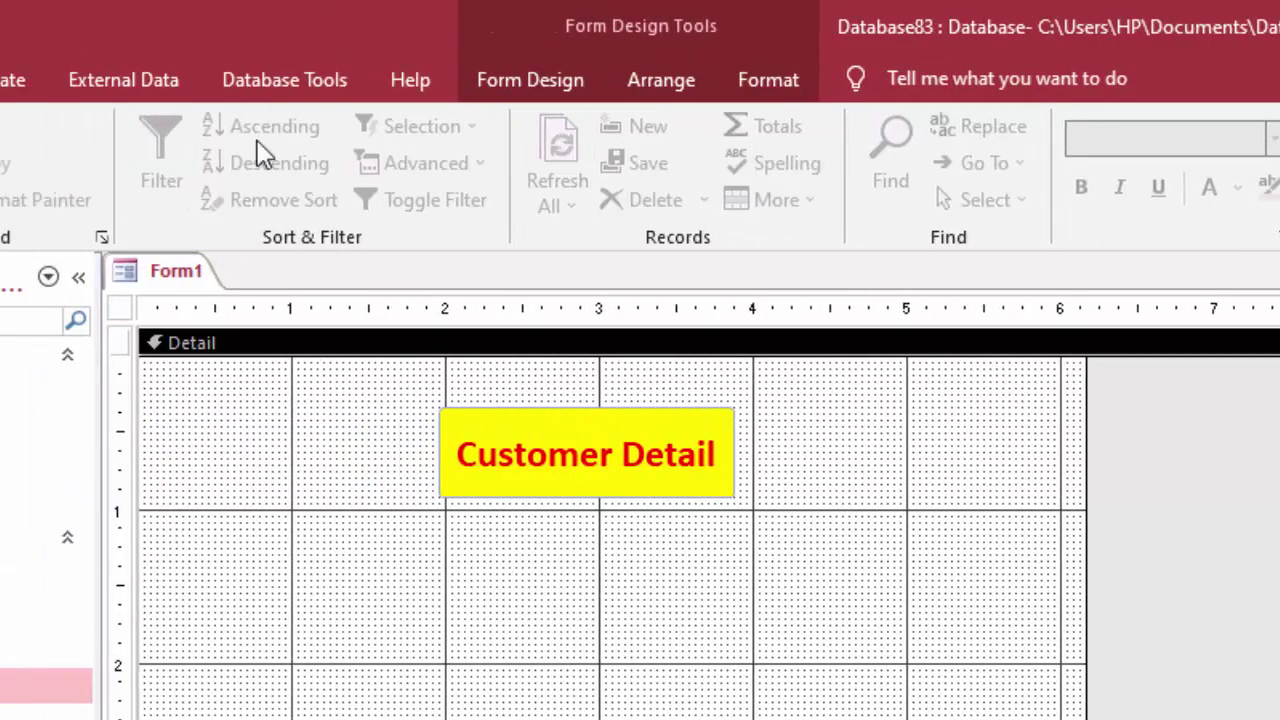
Step: Draw a second command button below Customer Detail
click(561, 92)
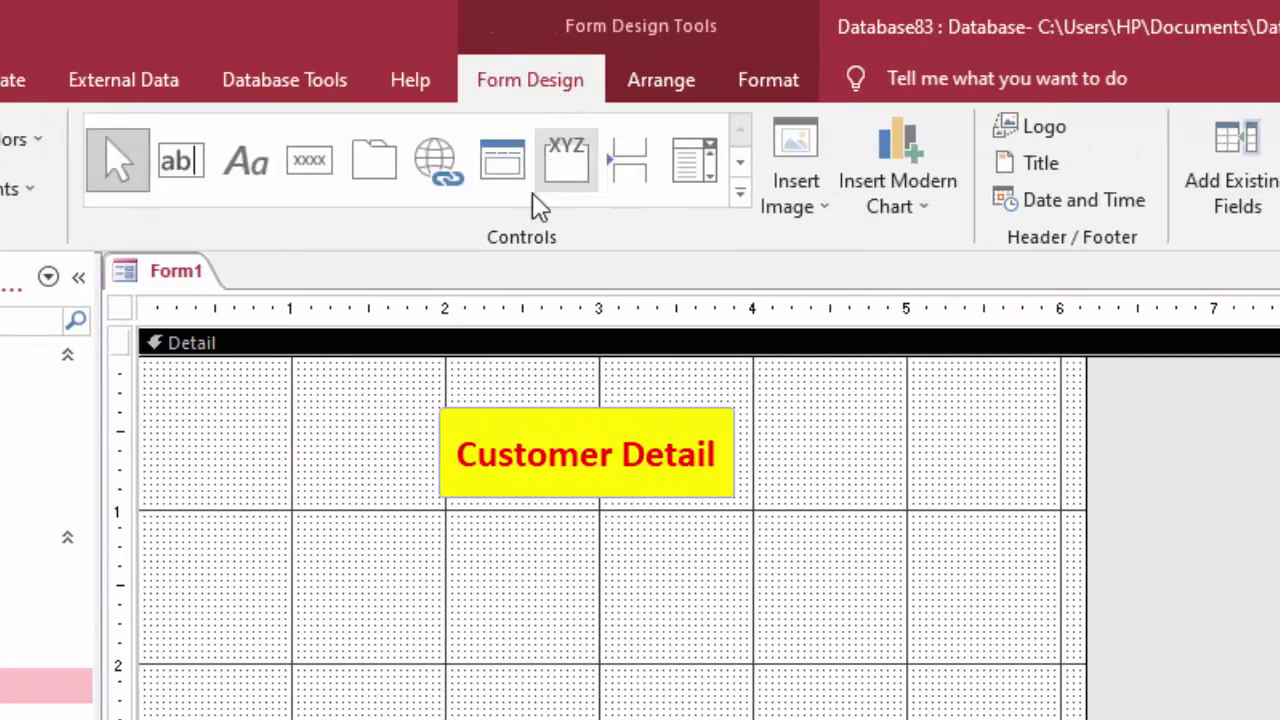
click(316, 180)
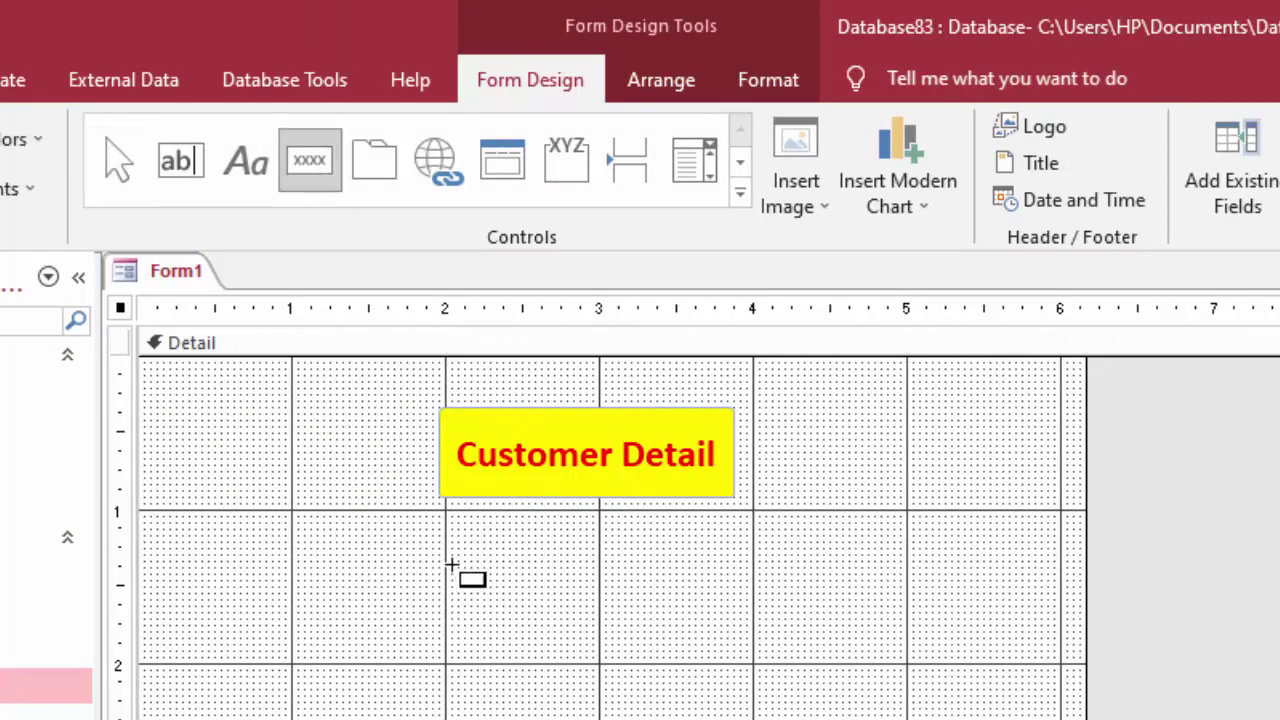
drag(447, 551, 688, 645)
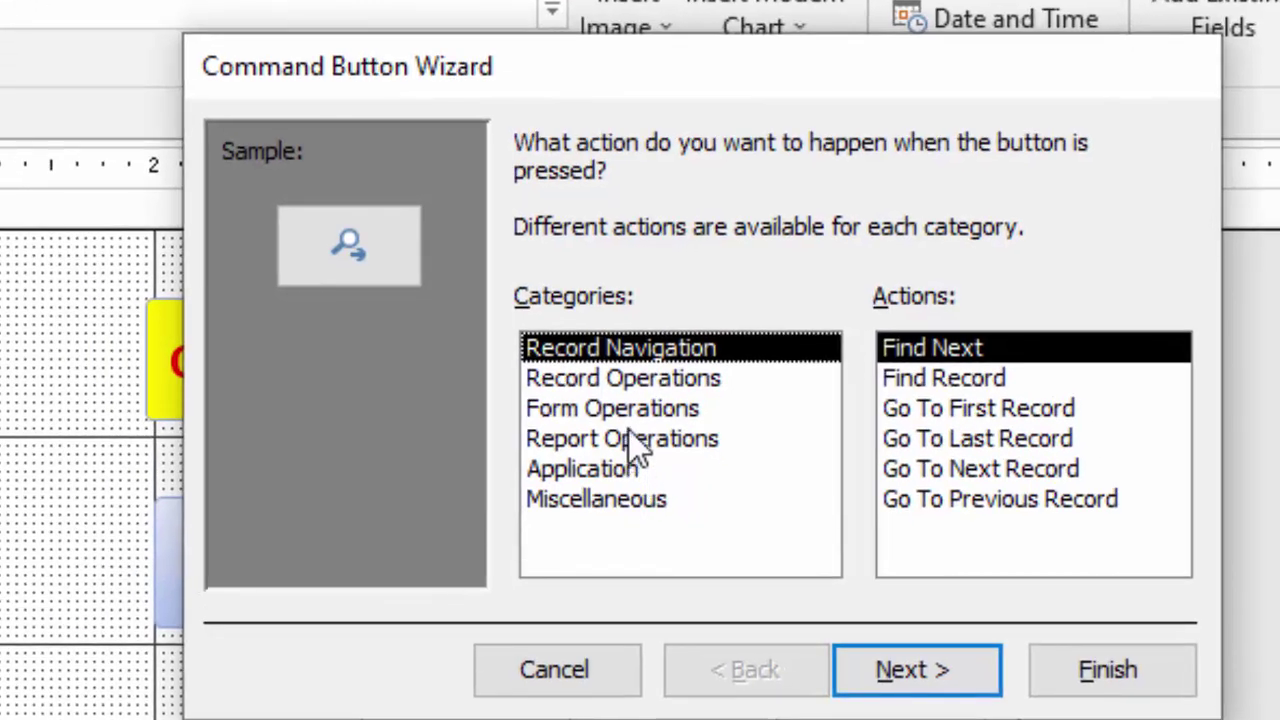
Step: Set the new button to Open Form BiscuitF showing all records, with a text caption
click(800, 491)
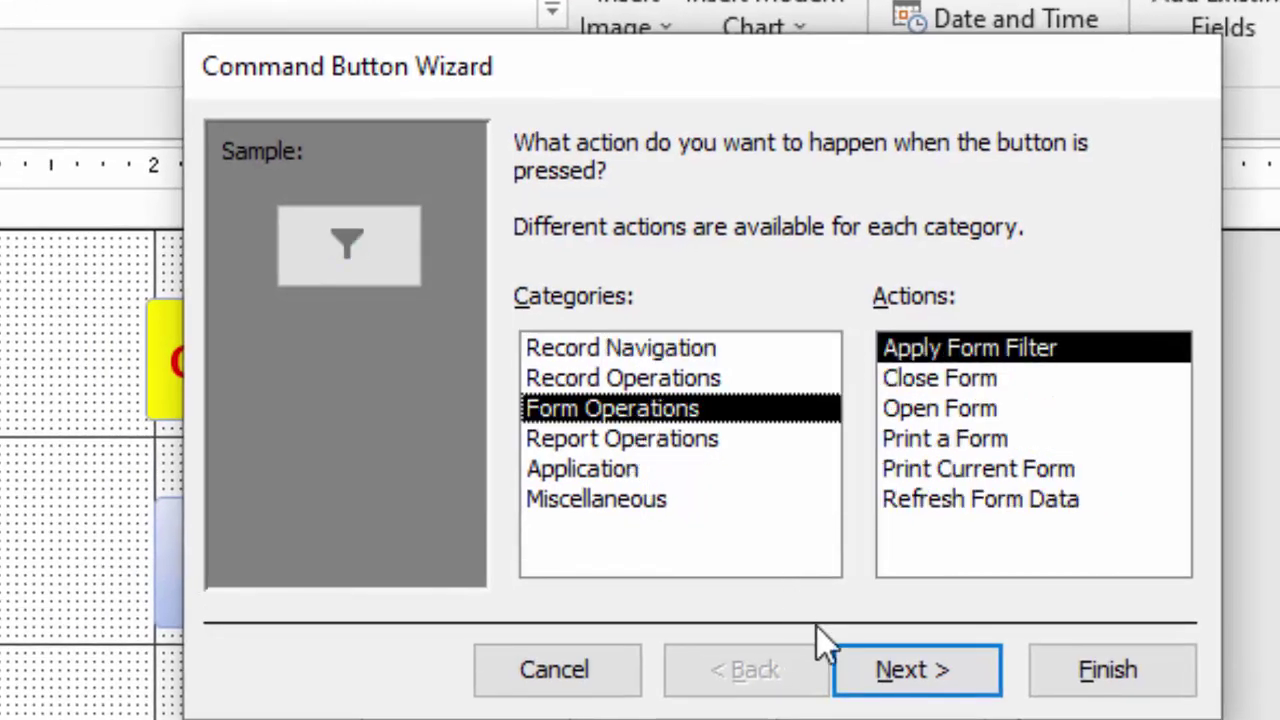
click(940, 410)
click(915, 672)
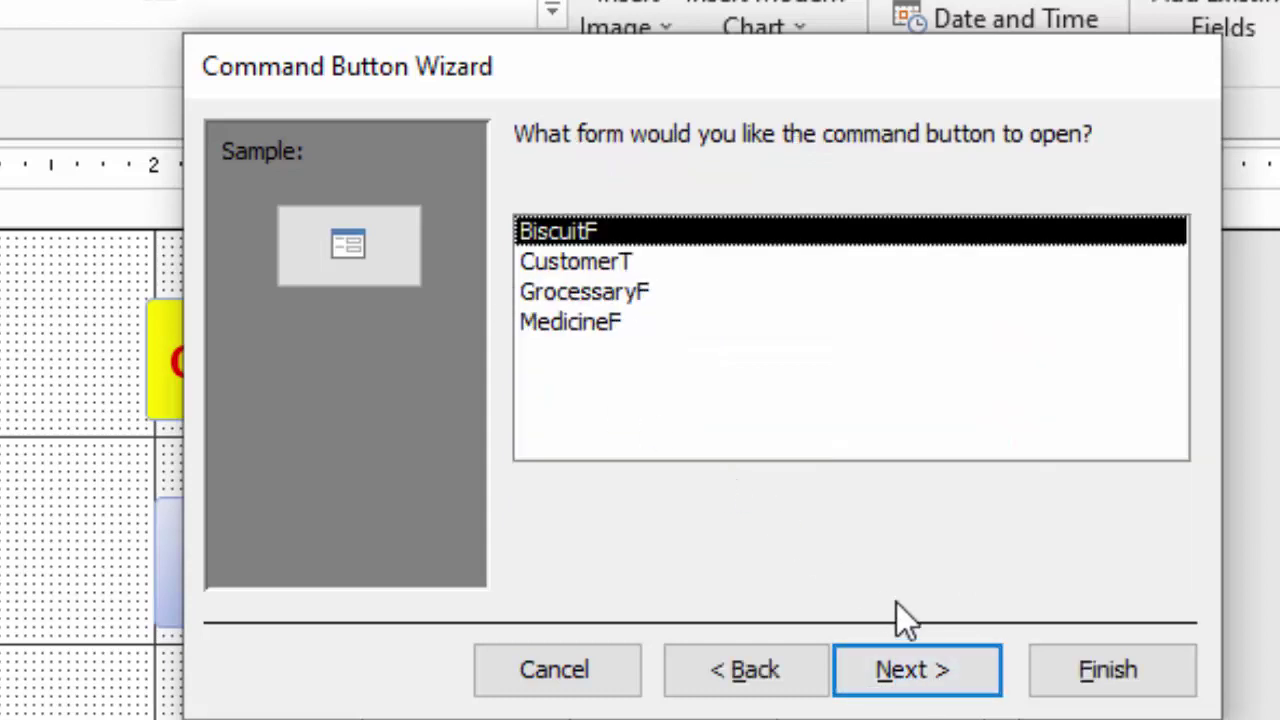
click(905, 667)
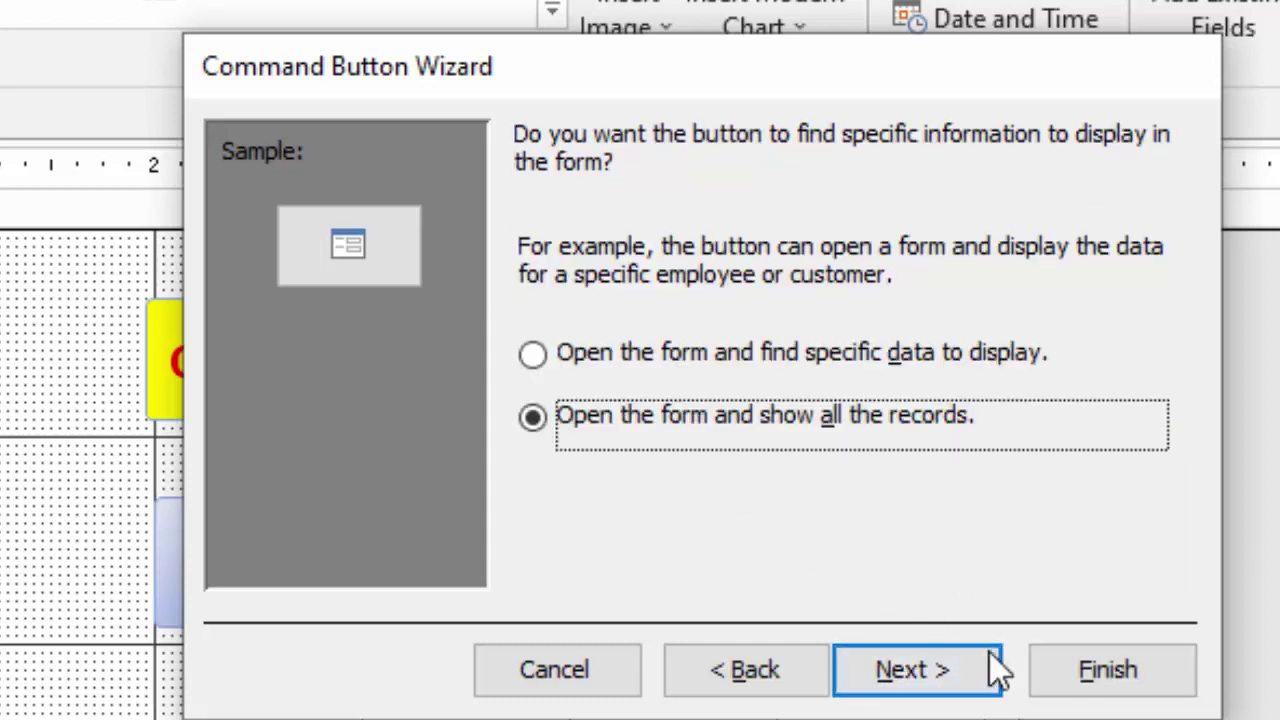
click(900, 670)
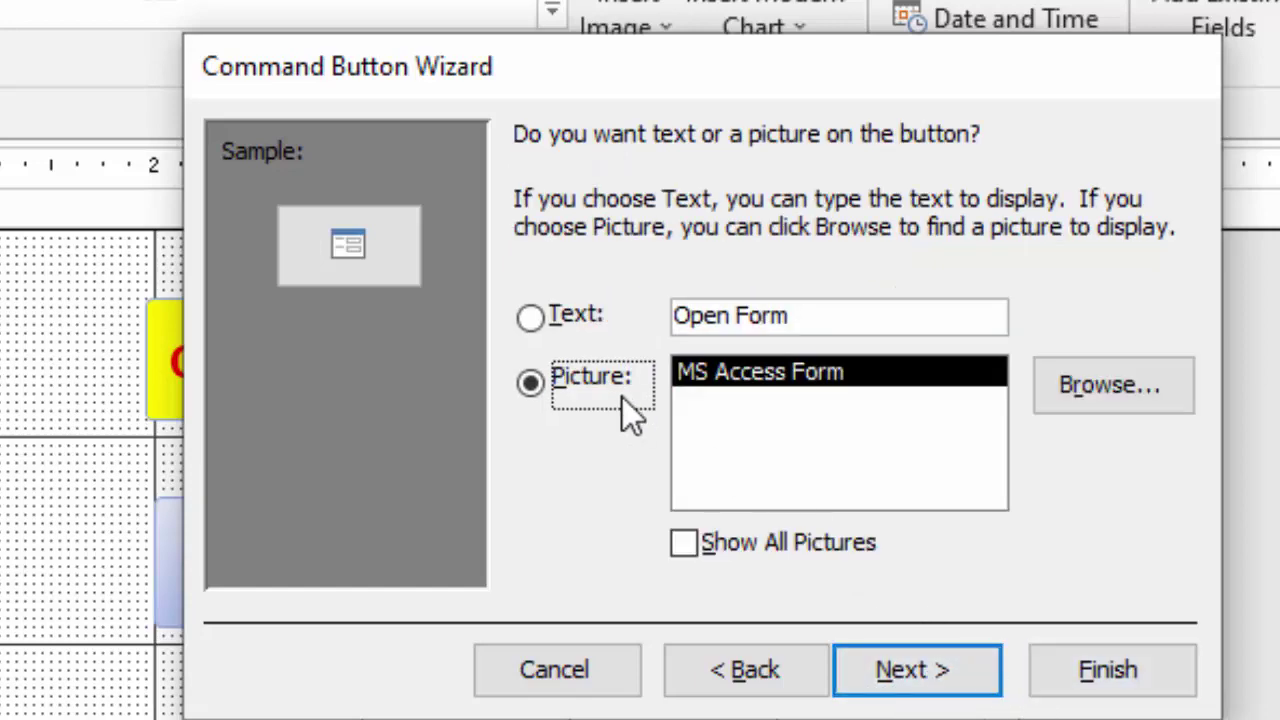
click(600, 325)
click(934, 672)
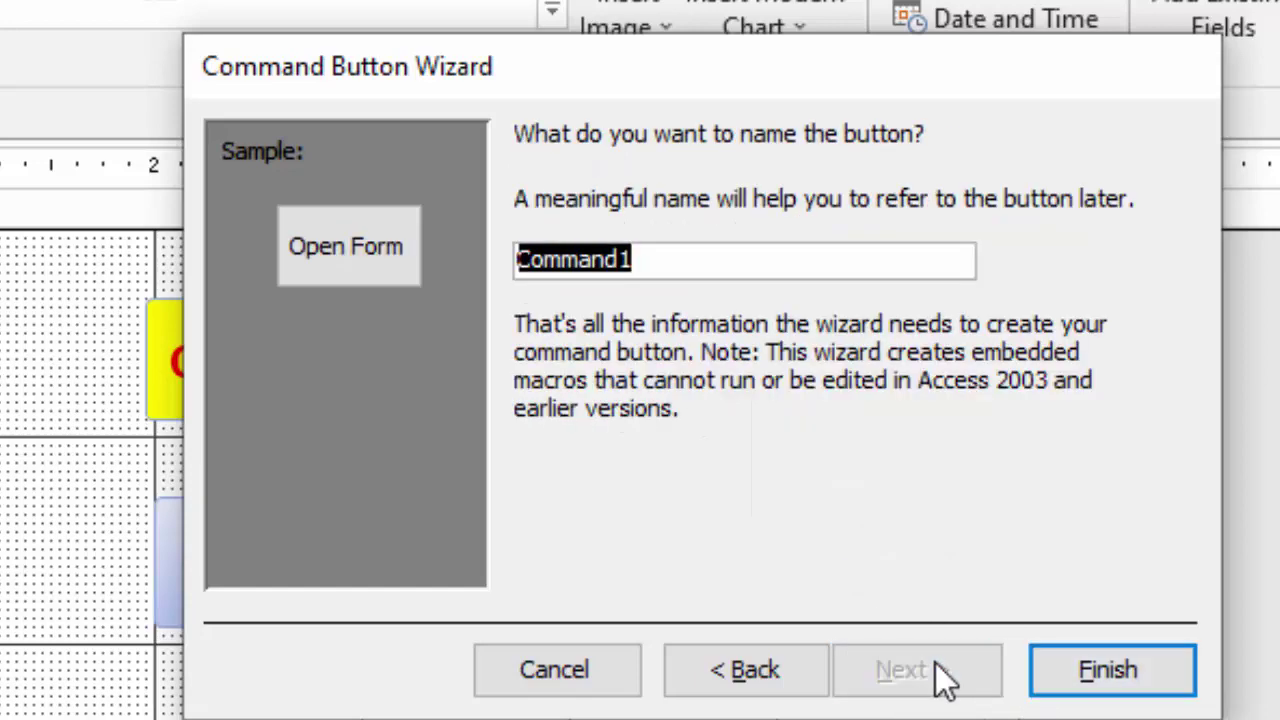
click(1093, 672)
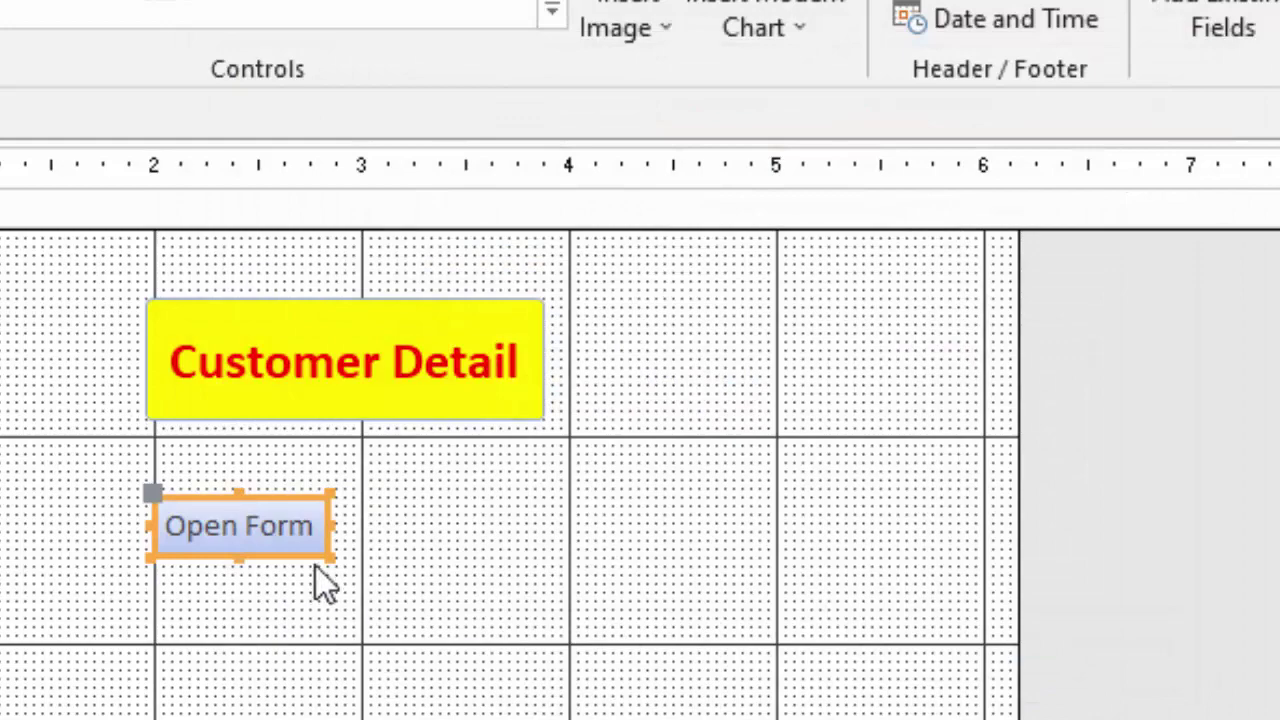
Step: Widen the new button to match Customer Detail and caption it 'Biscuit Detail'
drag(328, 553, 544, 591)
click(229, 519)
text(Biscuit Detail)
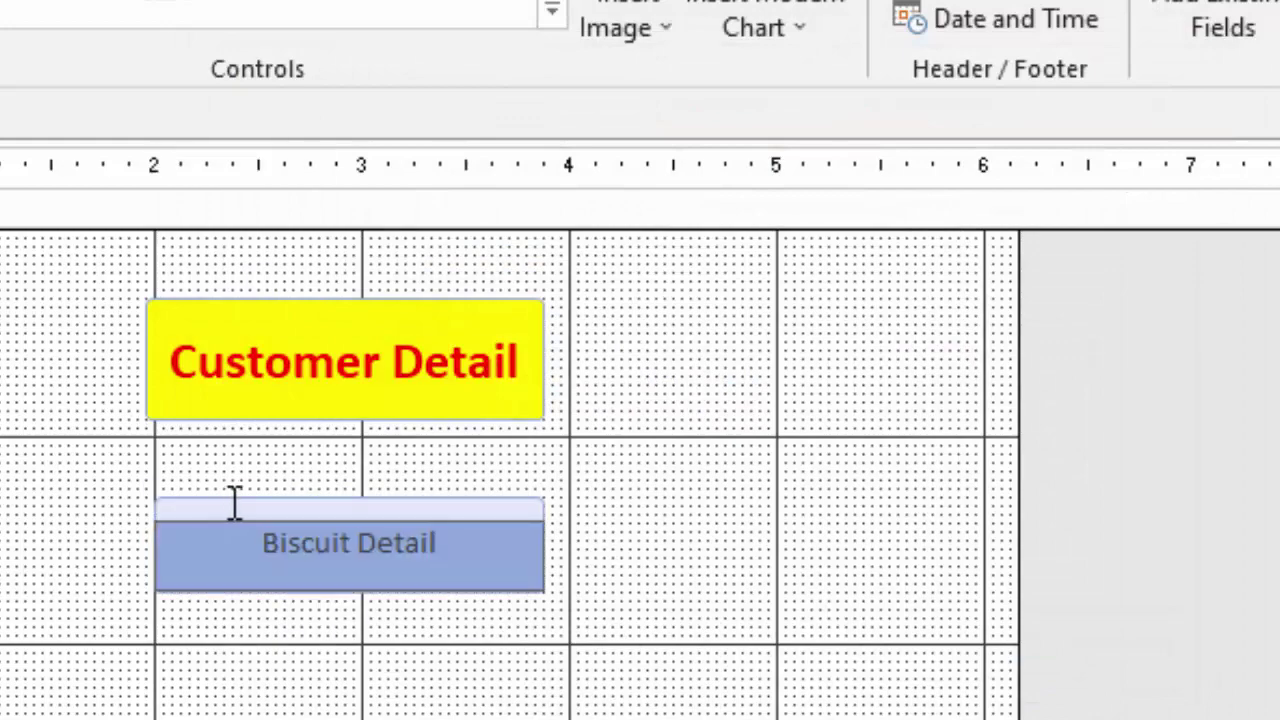
click(417, 570)
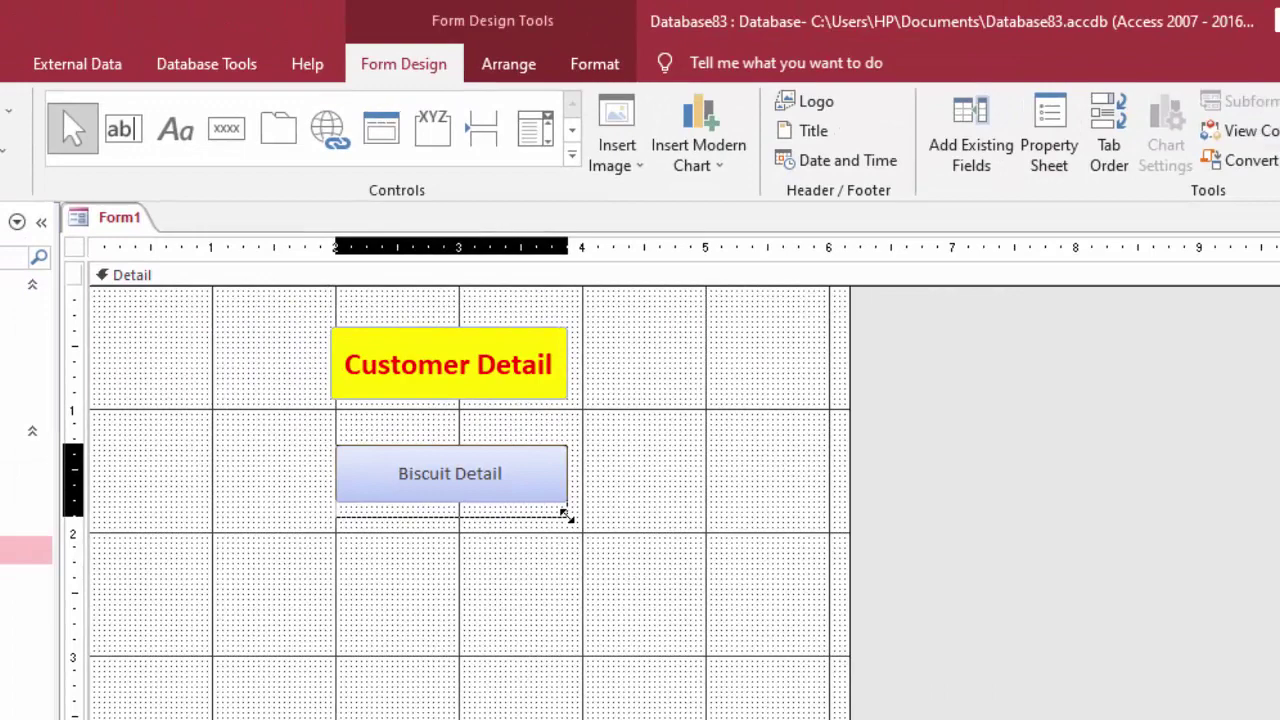
Step: Give the Biscuit Detail button a black fill with white 18 pt text
click(563, 517)
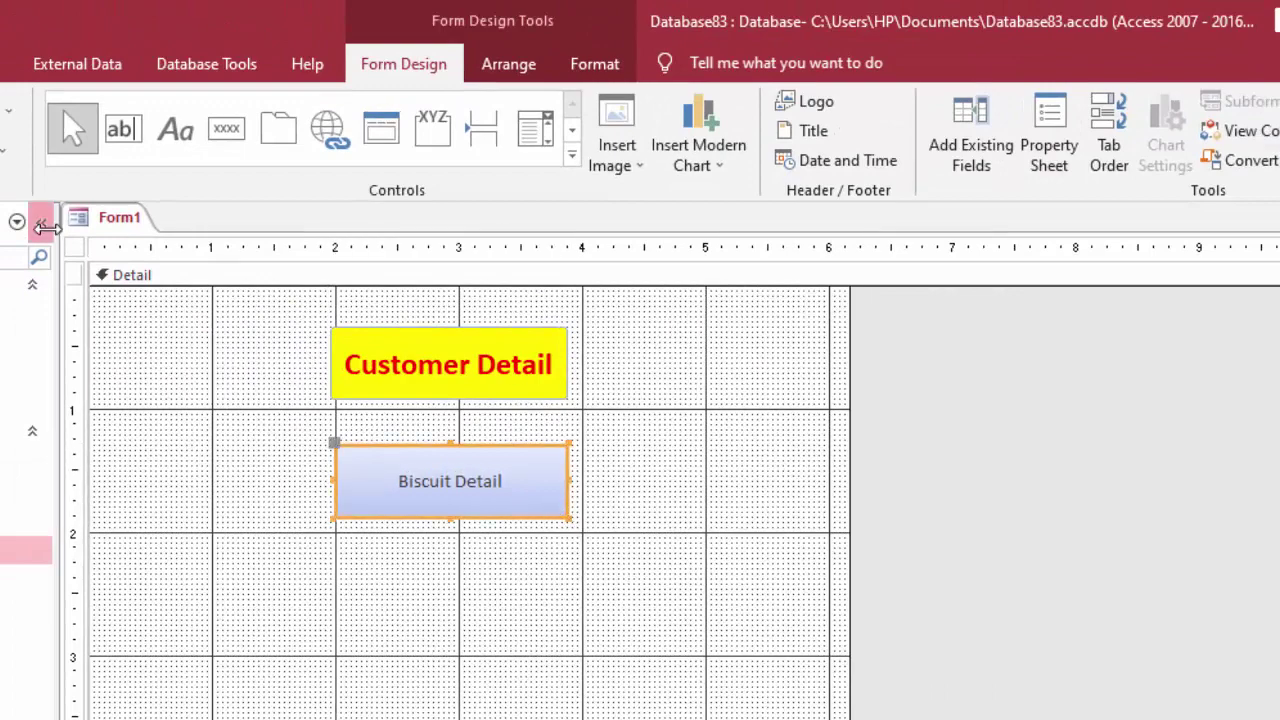
click(5, 63)
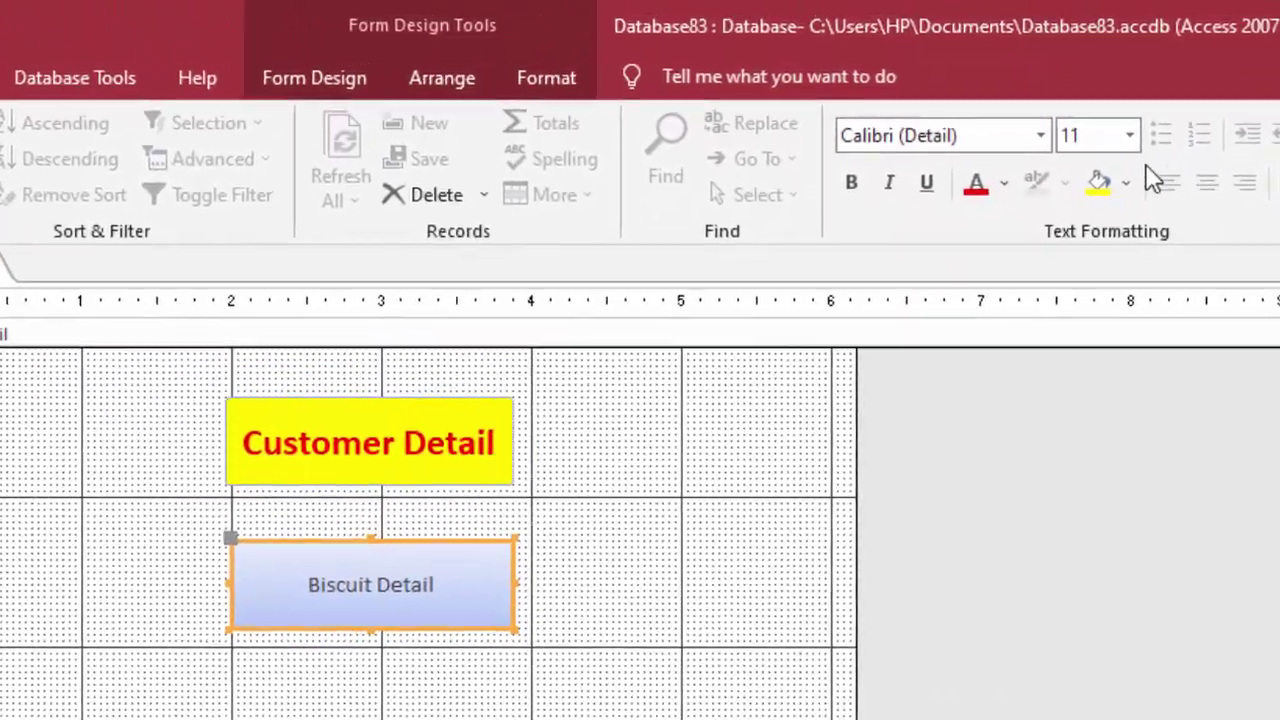
click(1127, 182)
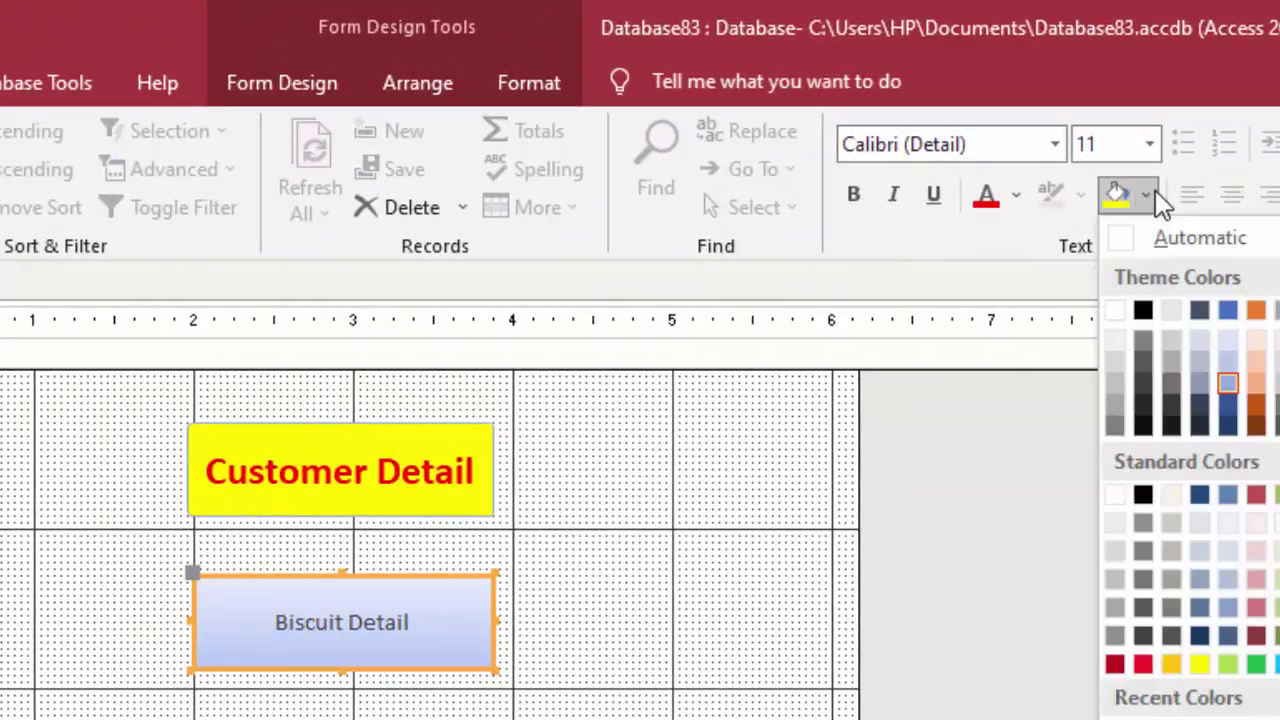
click(1142, 311)
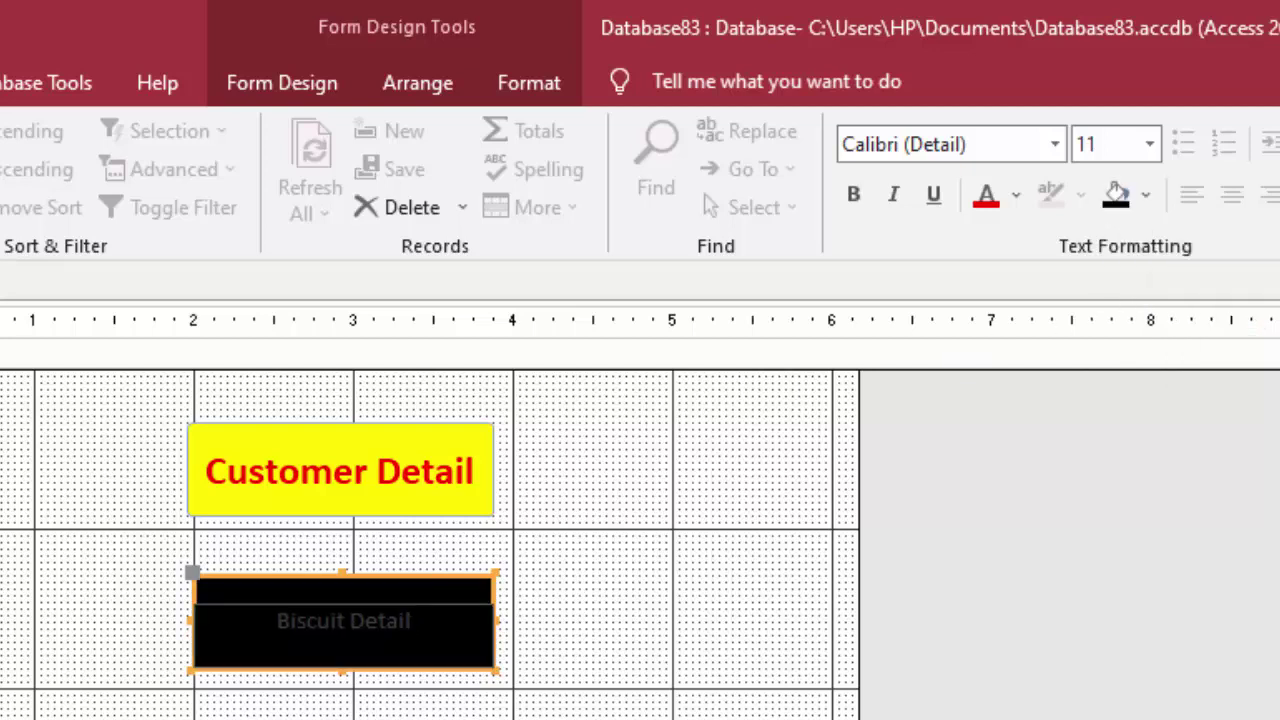
key(F2)
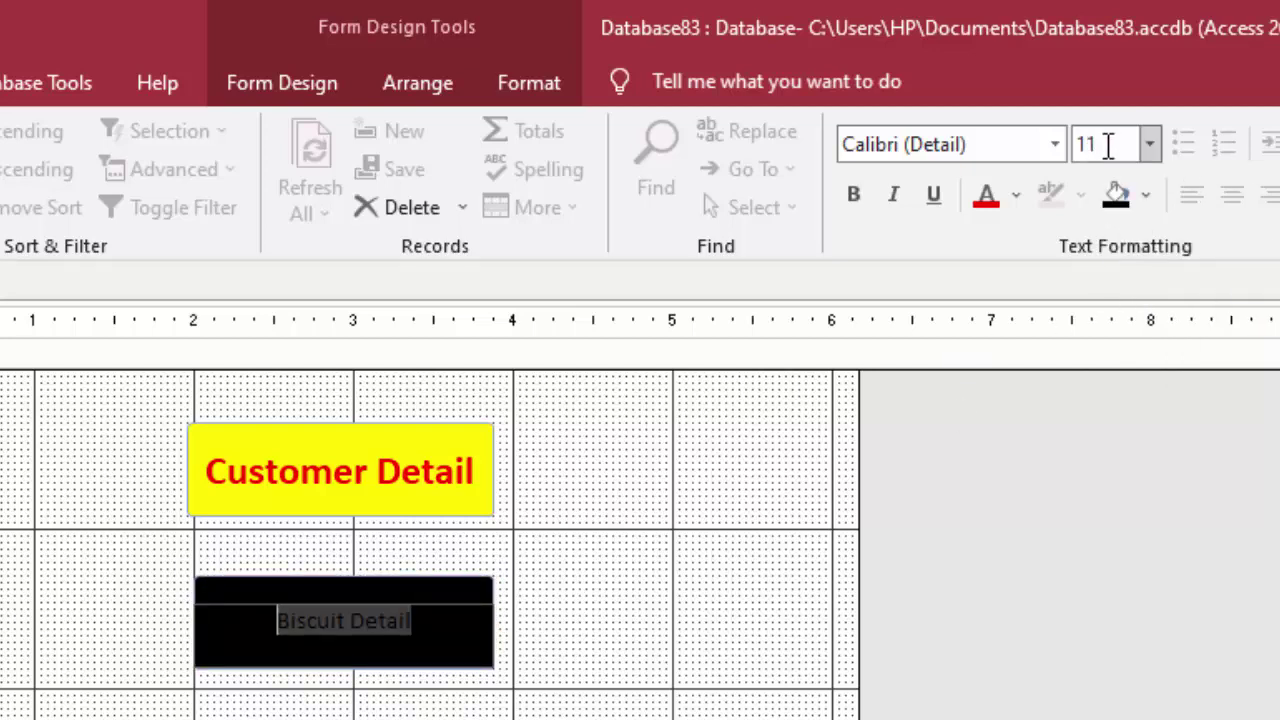
click(1150, 145)
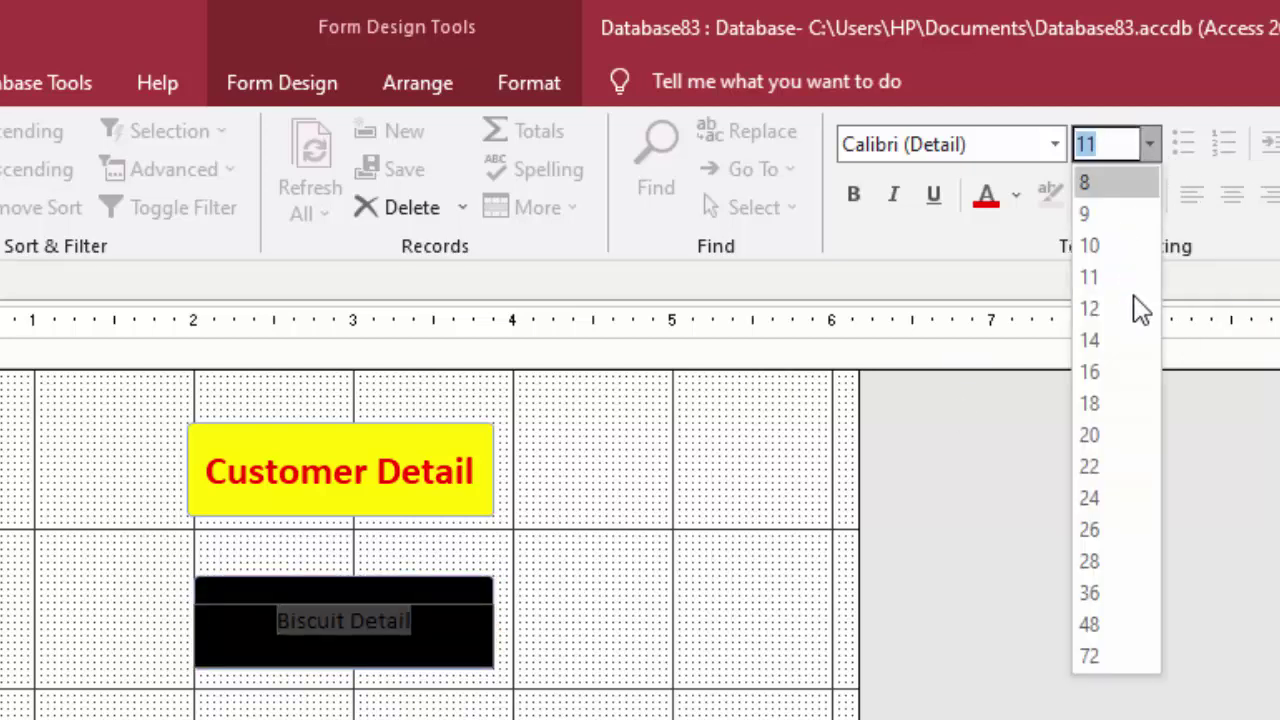
click(1090, 403)
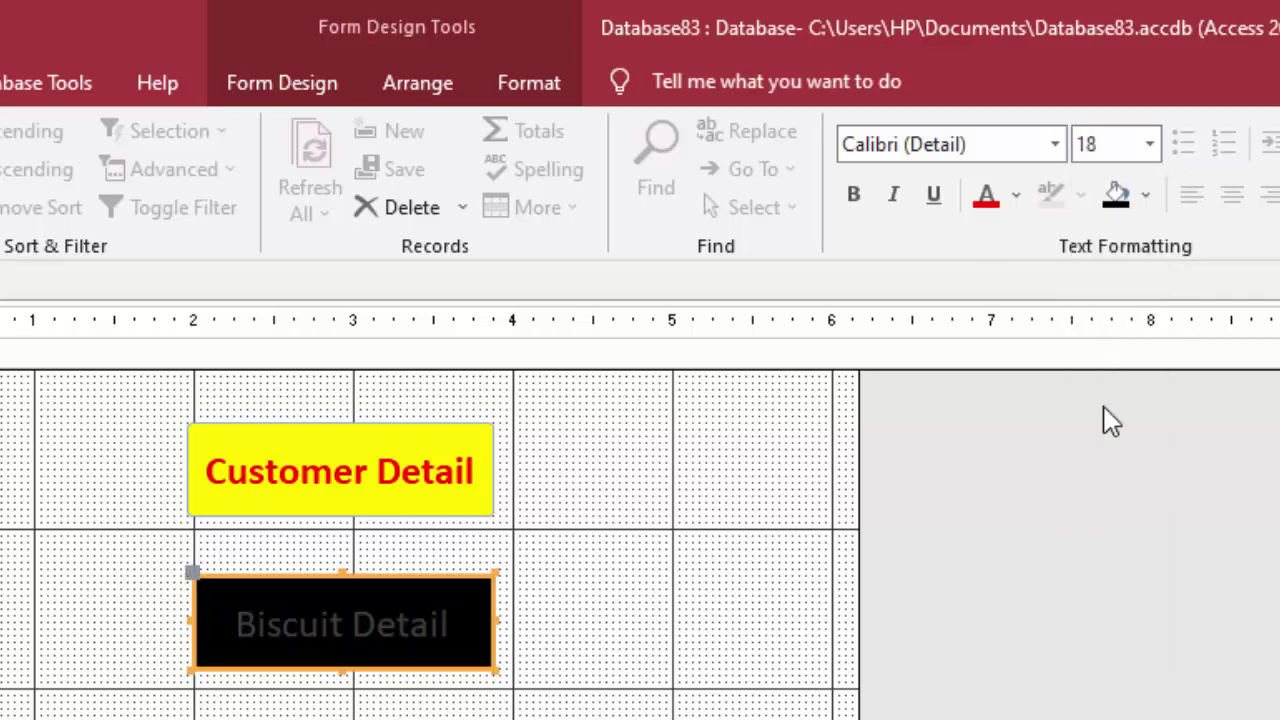
click(1020, 200)
click(986, 311)
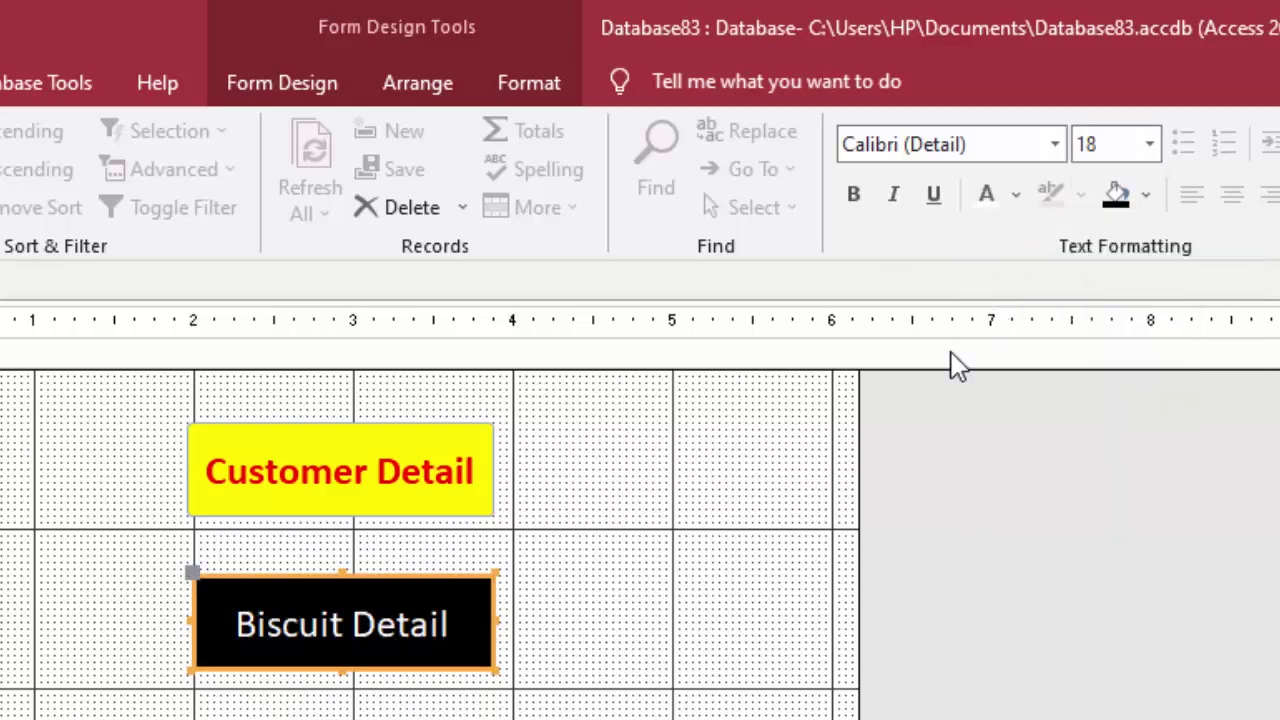
click(668, 700)
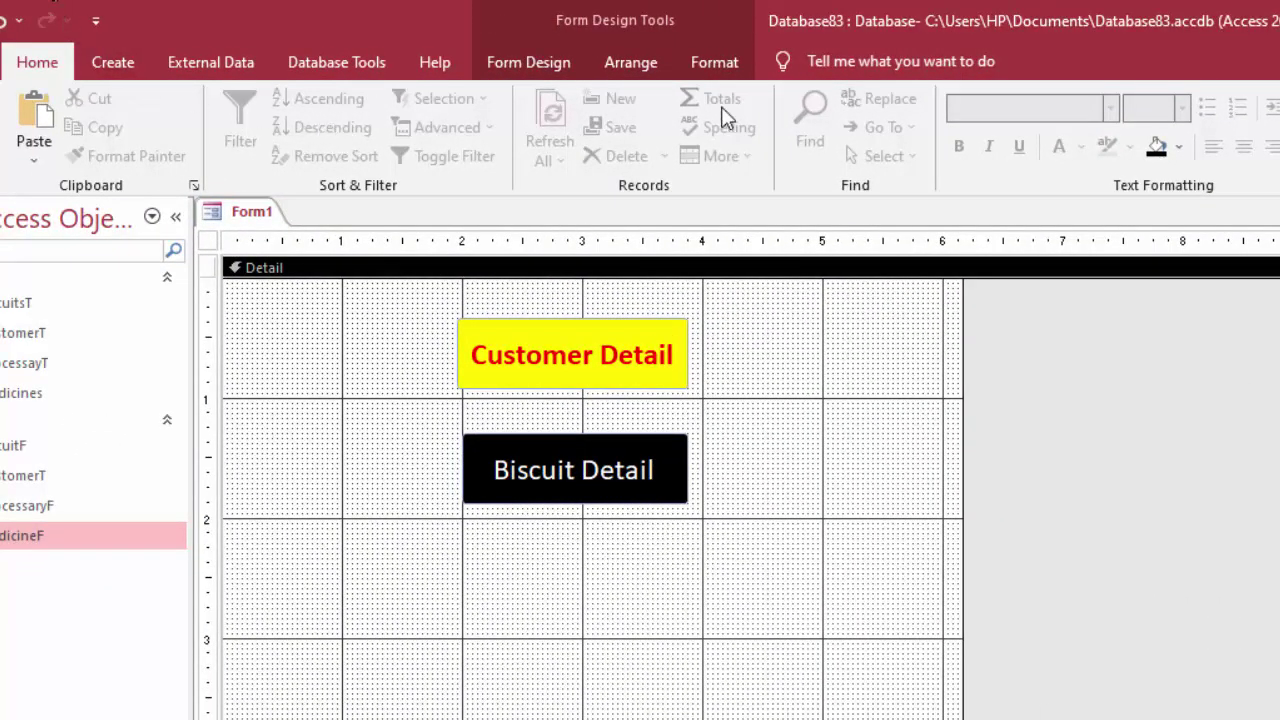
Step: Draw a third command button below Biscuit Detail
click(526, 66)
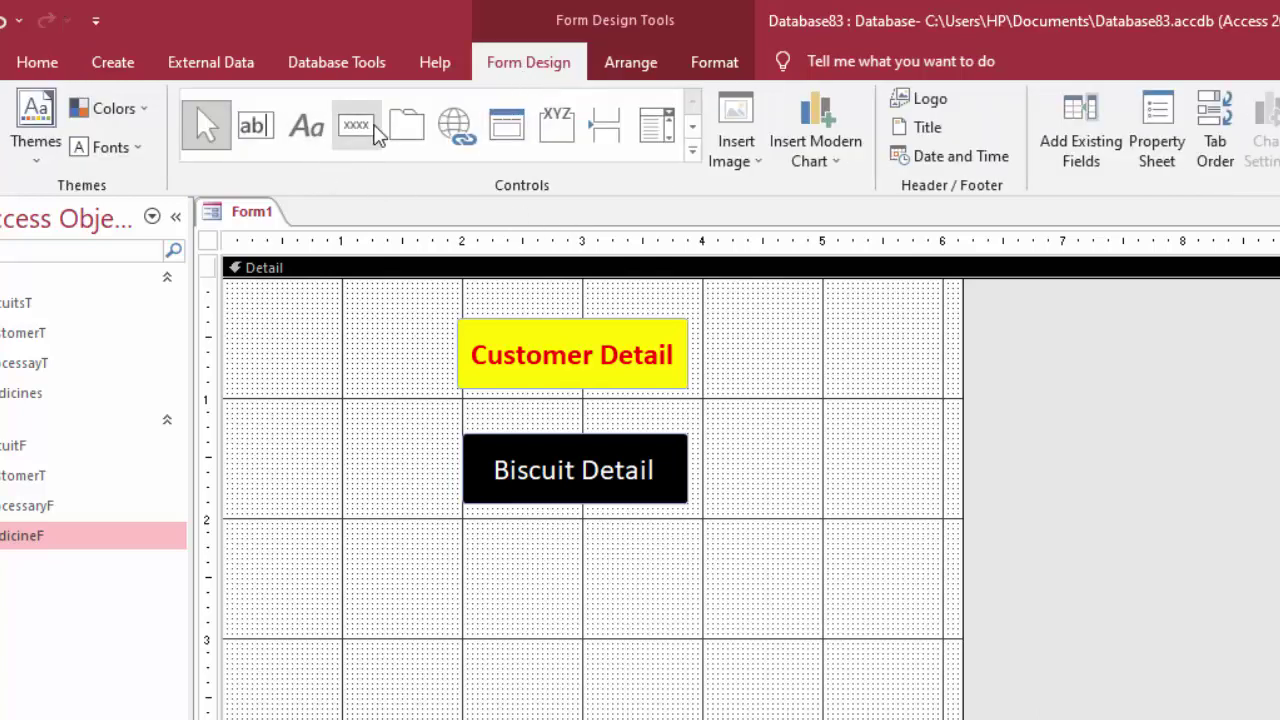
click(376, 132)
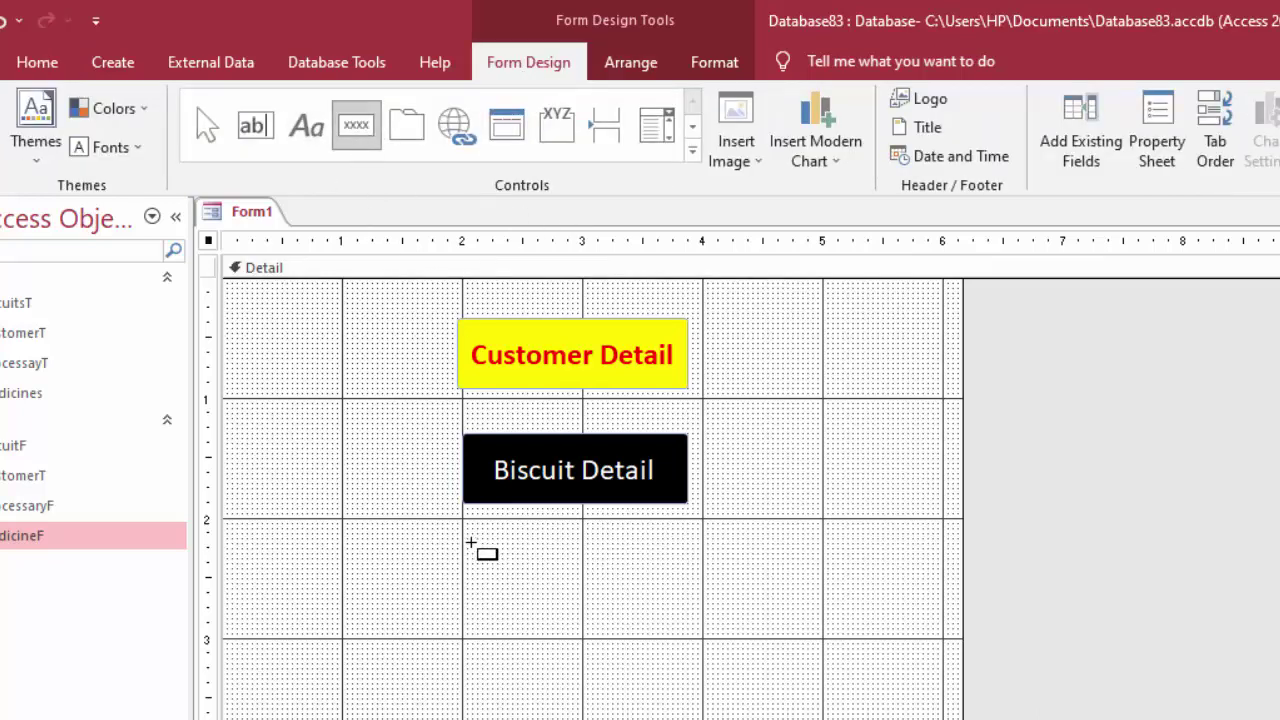
drag(458, 543, 698, 622)
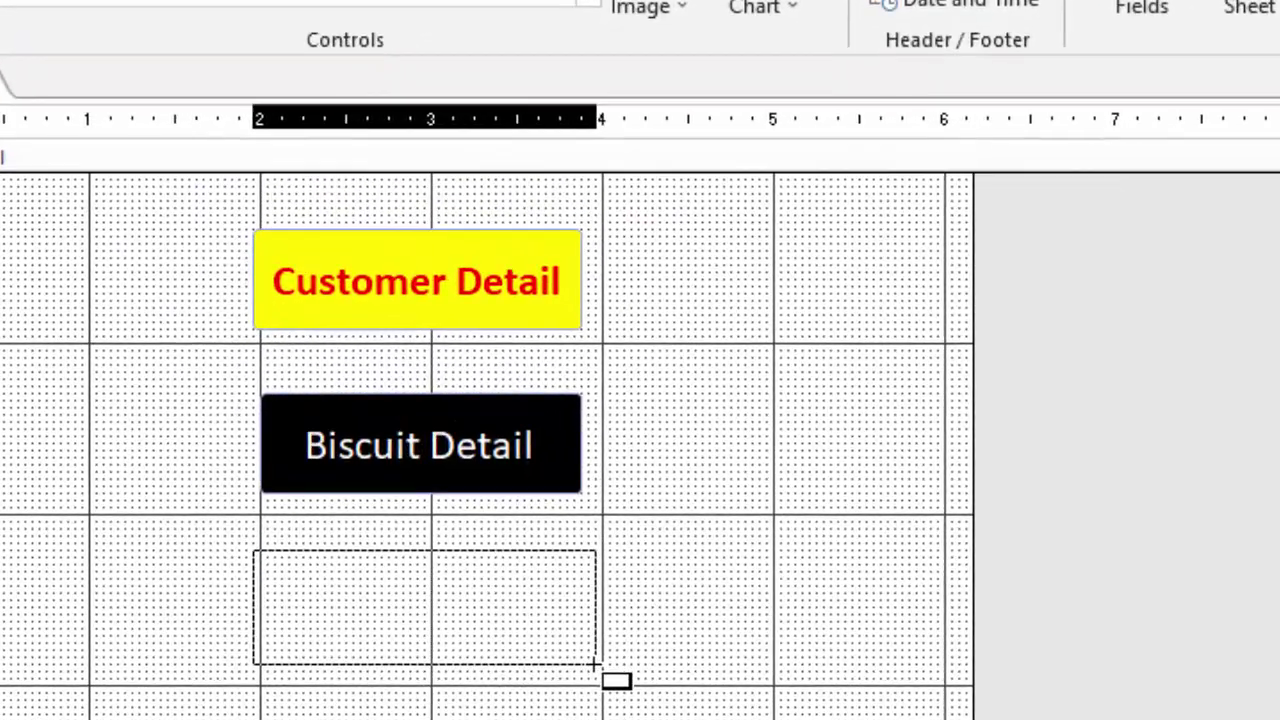
drag(596, 663, 594, 662)
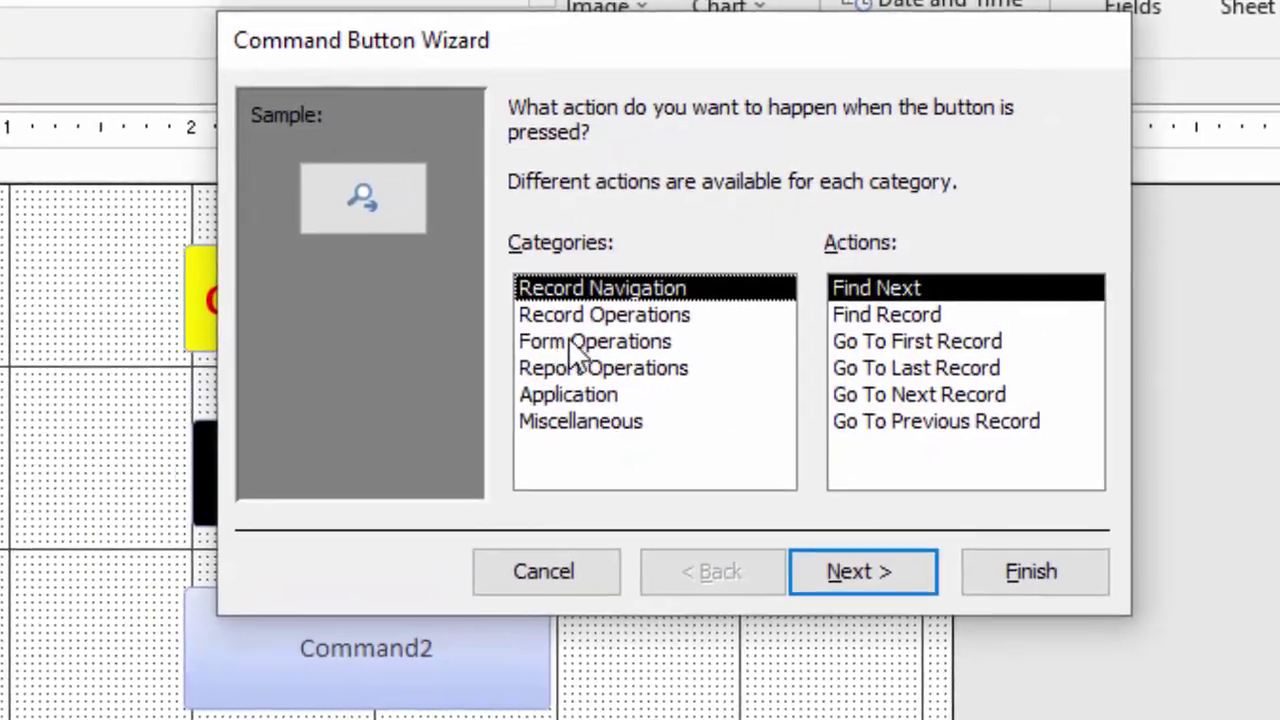
Step: Set the button to Open Form GrocessaryF showing all records, with a text caption
click(592, 317)
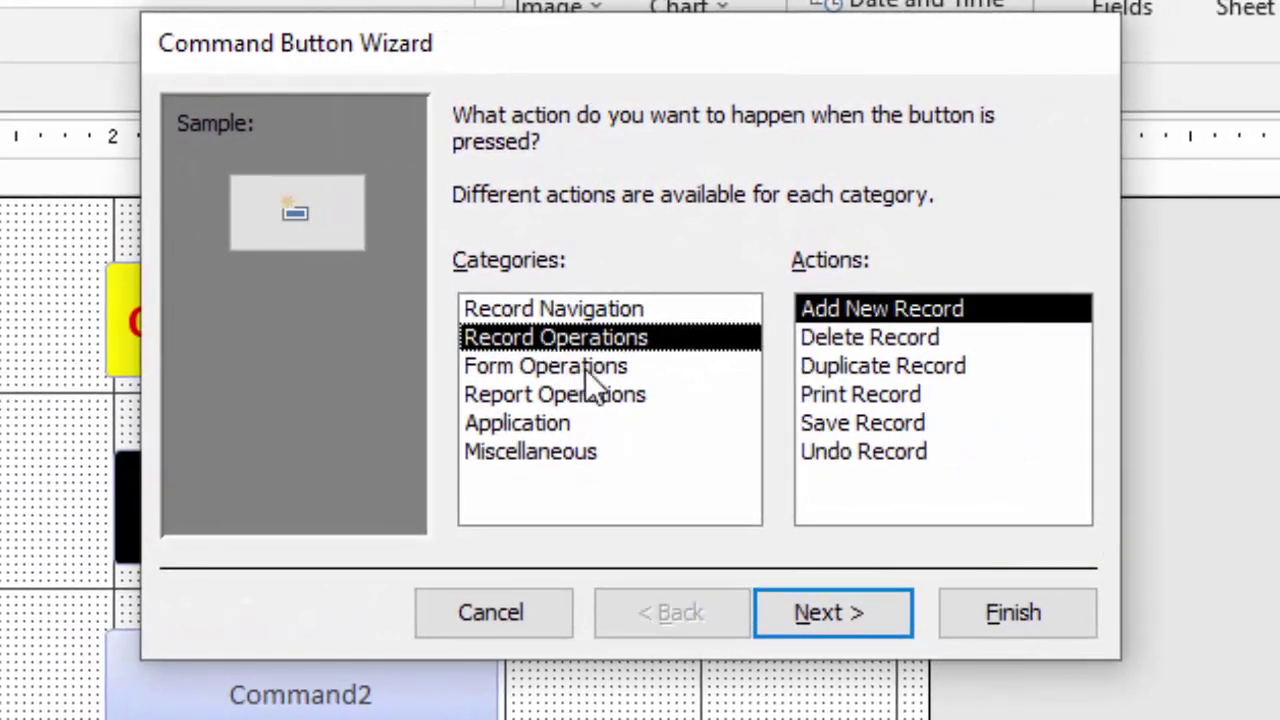
click(590, 367)
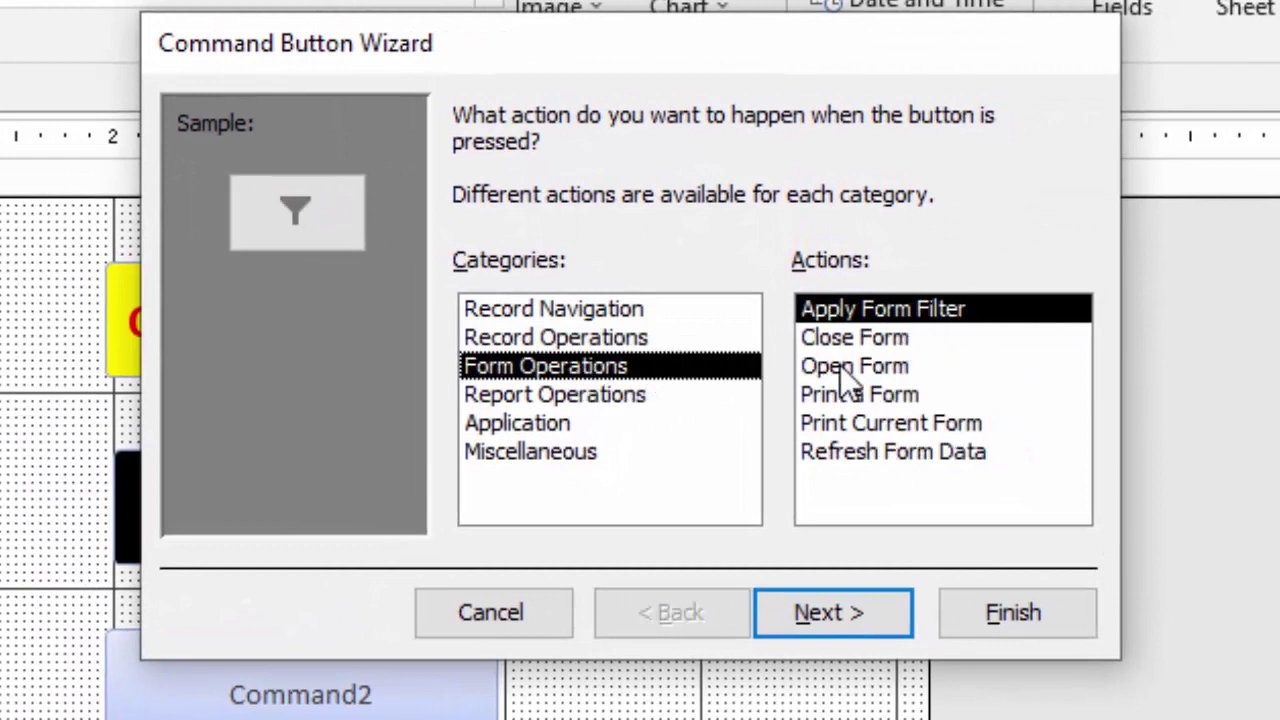
click(840, 365)
click(820, 608)
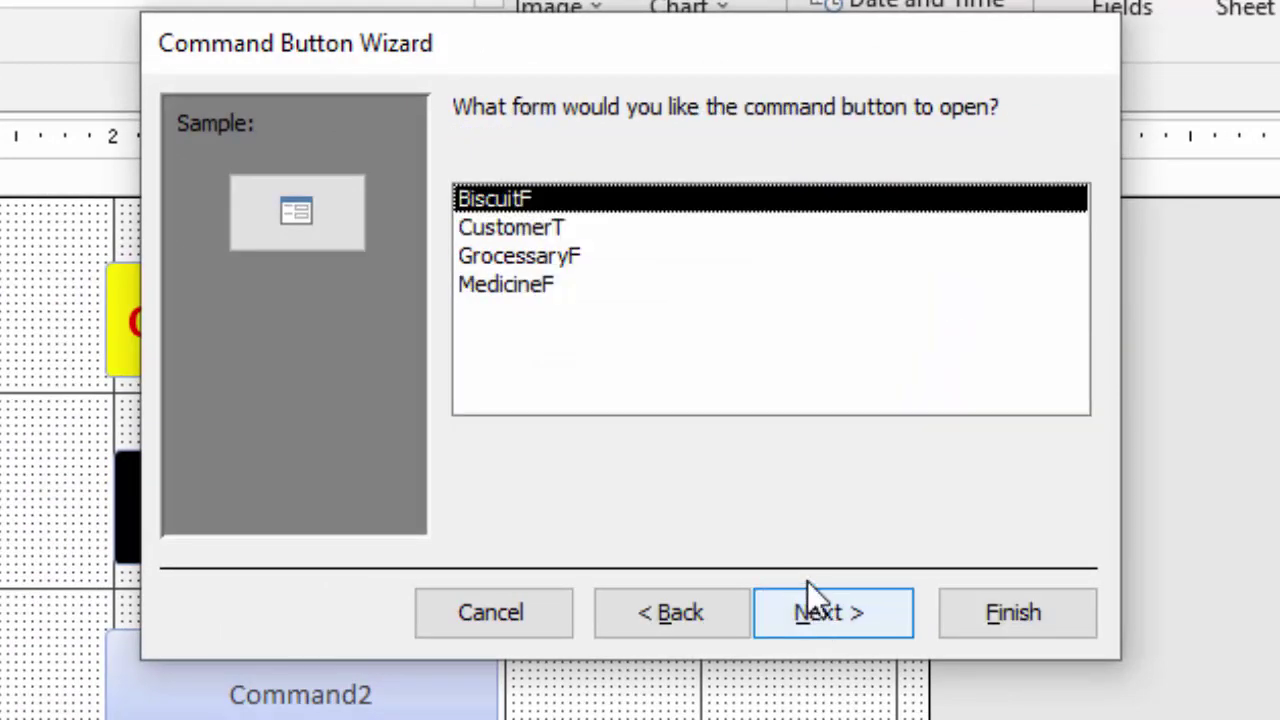
click(532, 262)
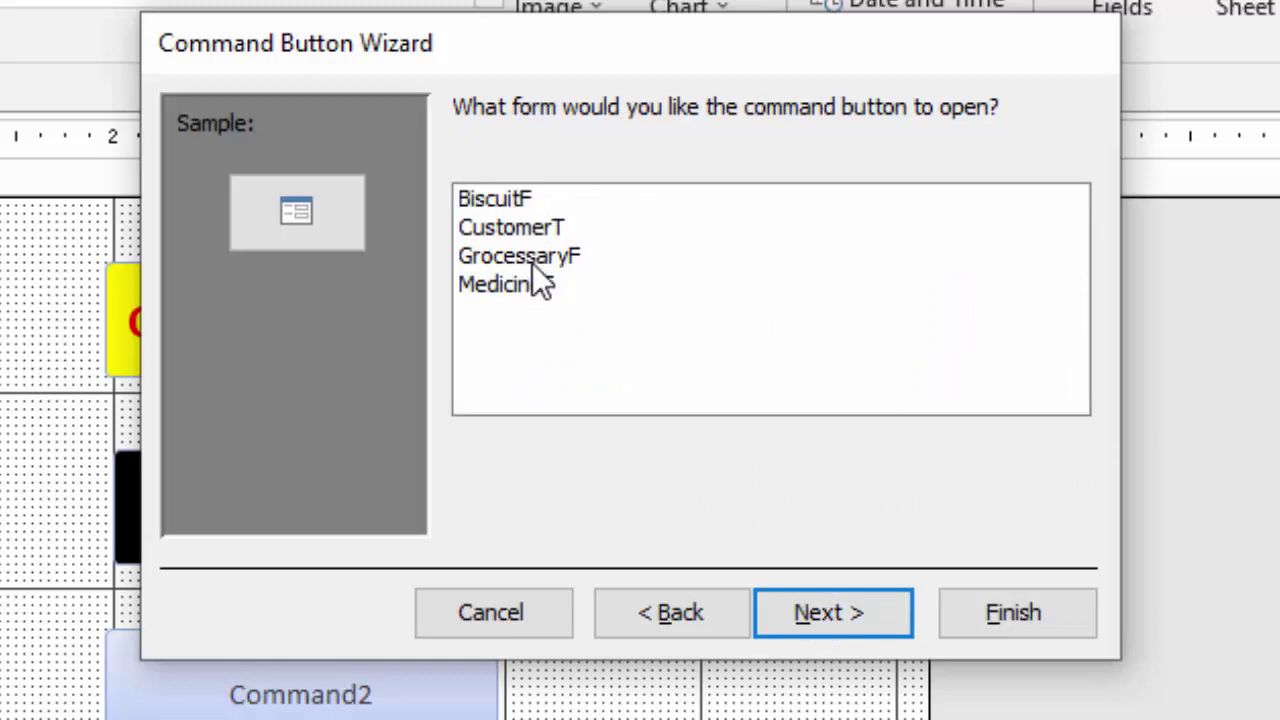
click(797, 605)
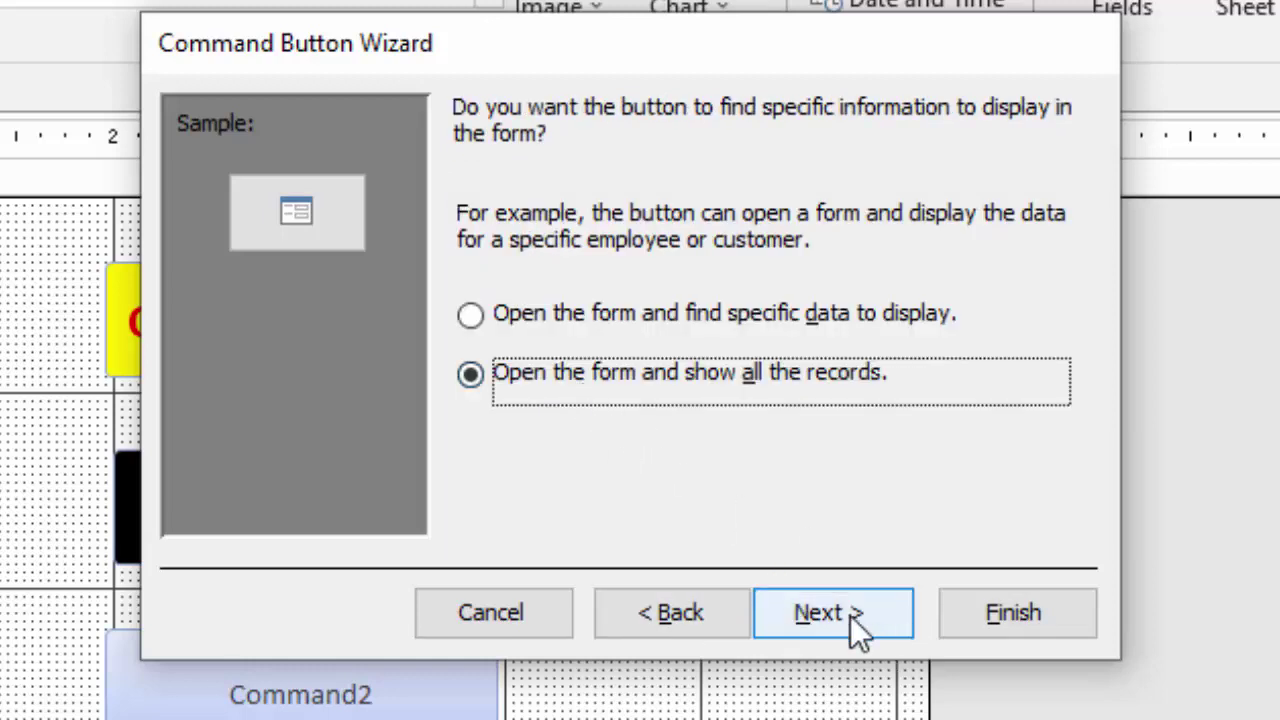
click(848, 613)
click(472, 281)
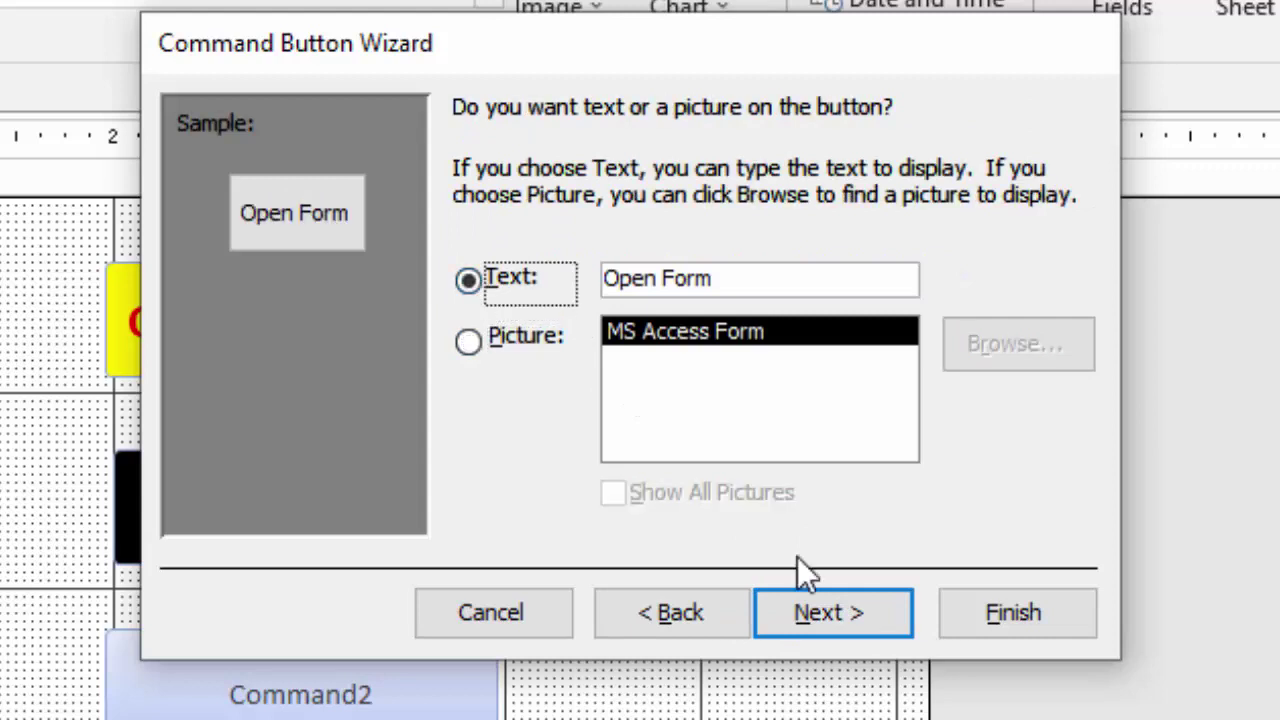
click(814, 610)
click(978, 628)
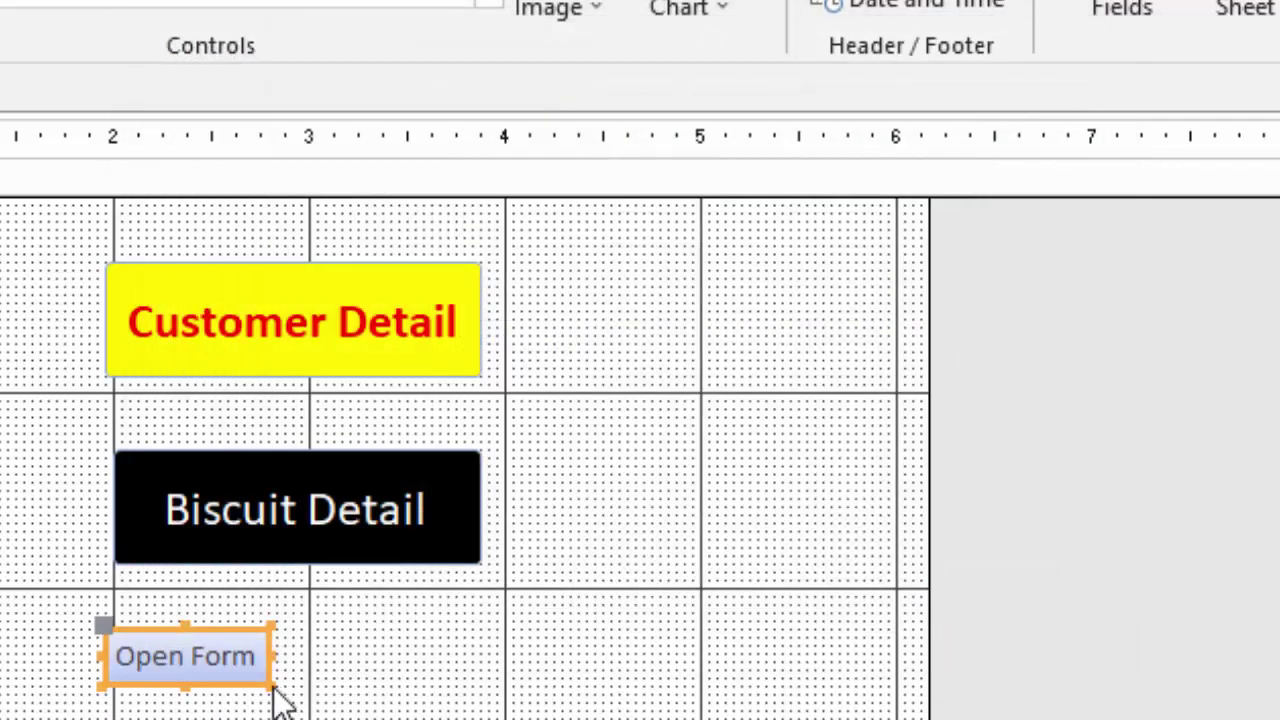
Step: Widen the new button, trim the Grocessary caption, and enlarge the Grocessary button
mouse_move(272, 688)
mouse_down()
mouse_move(478, 716)
mouse_move(220, 675)
mouse_up()
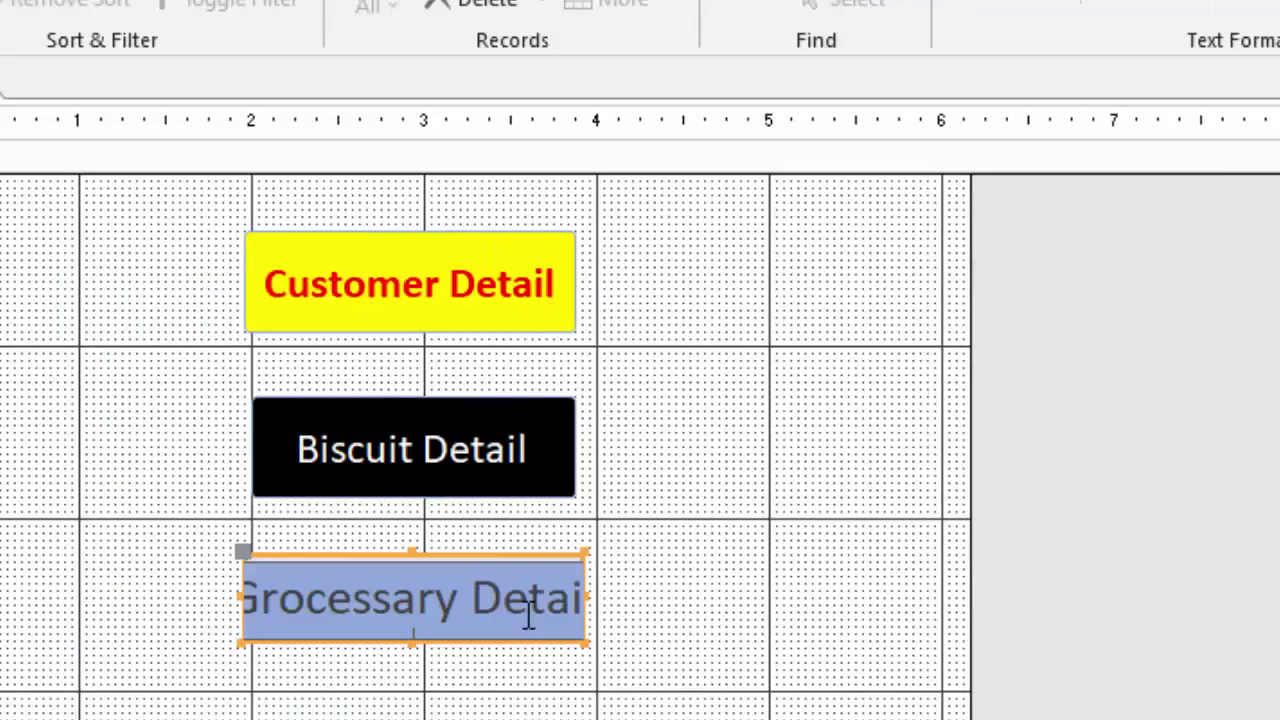
drag(508, 600, 142, 580)
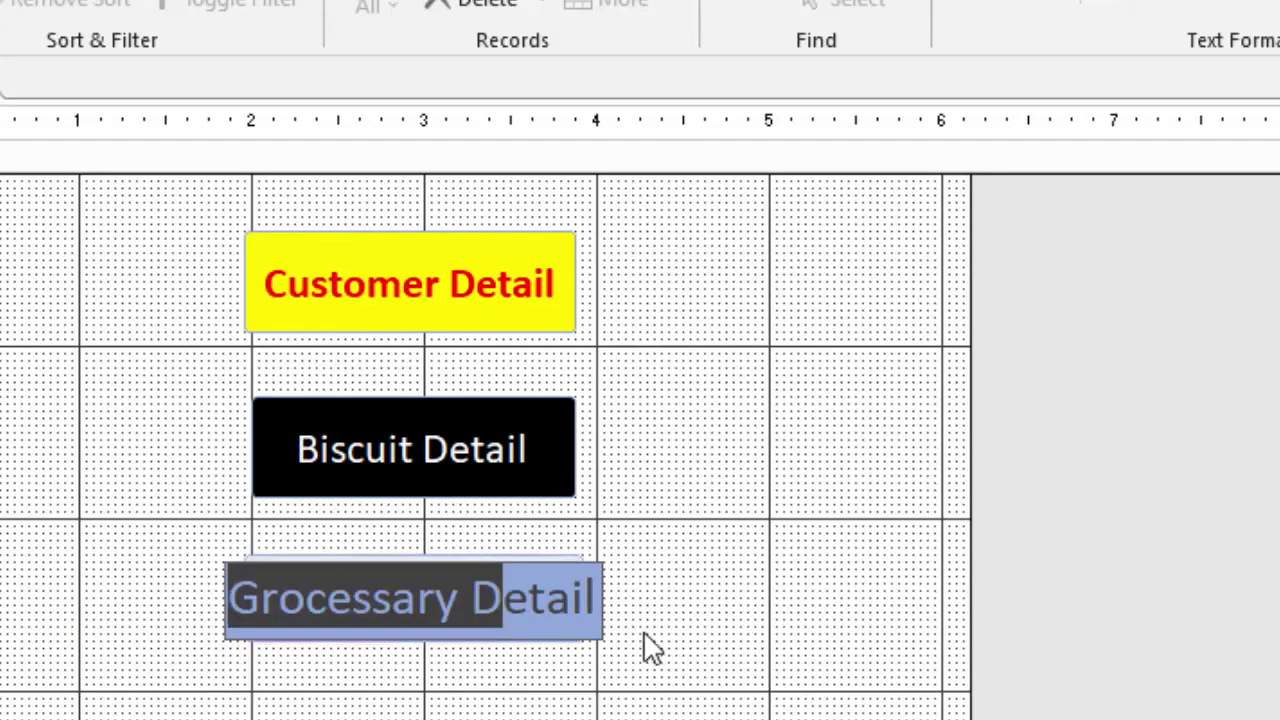
click(520, 626)
key(BackSpace)
key(BackSpace)
key(BackSpace)
click(556, 705)
click(555, 636)
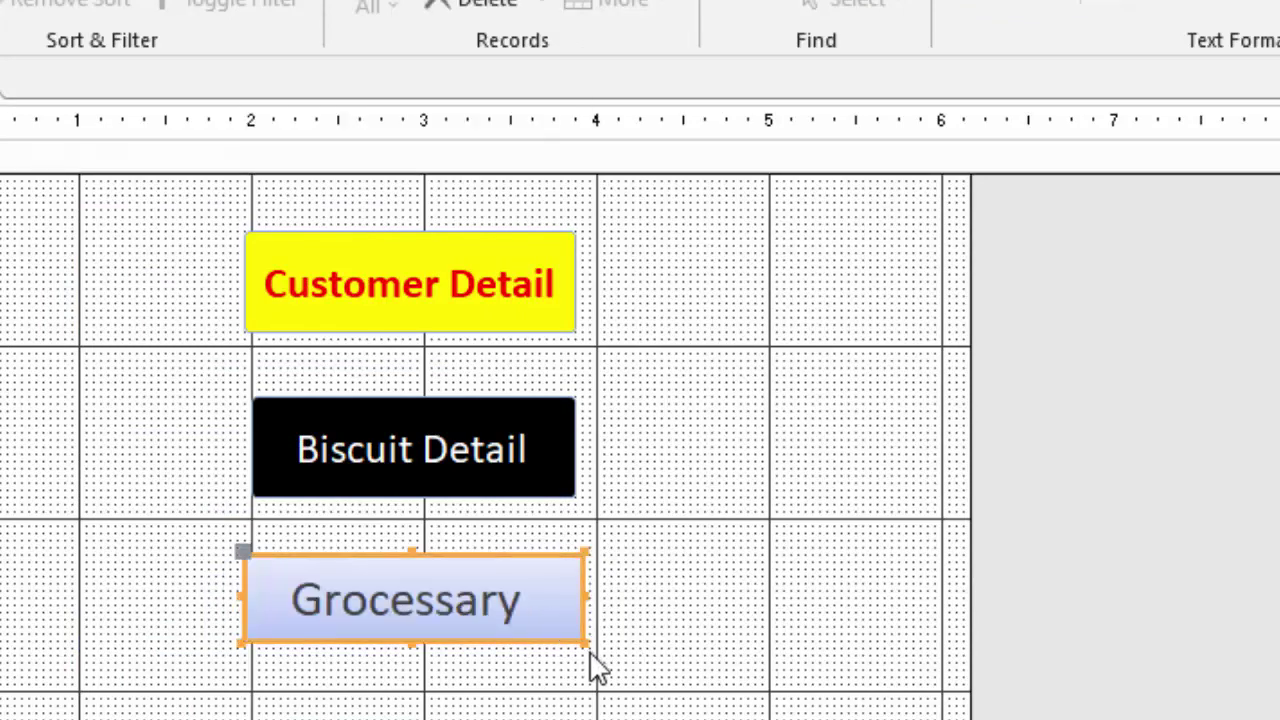
drag(584, 640, 601, 670)
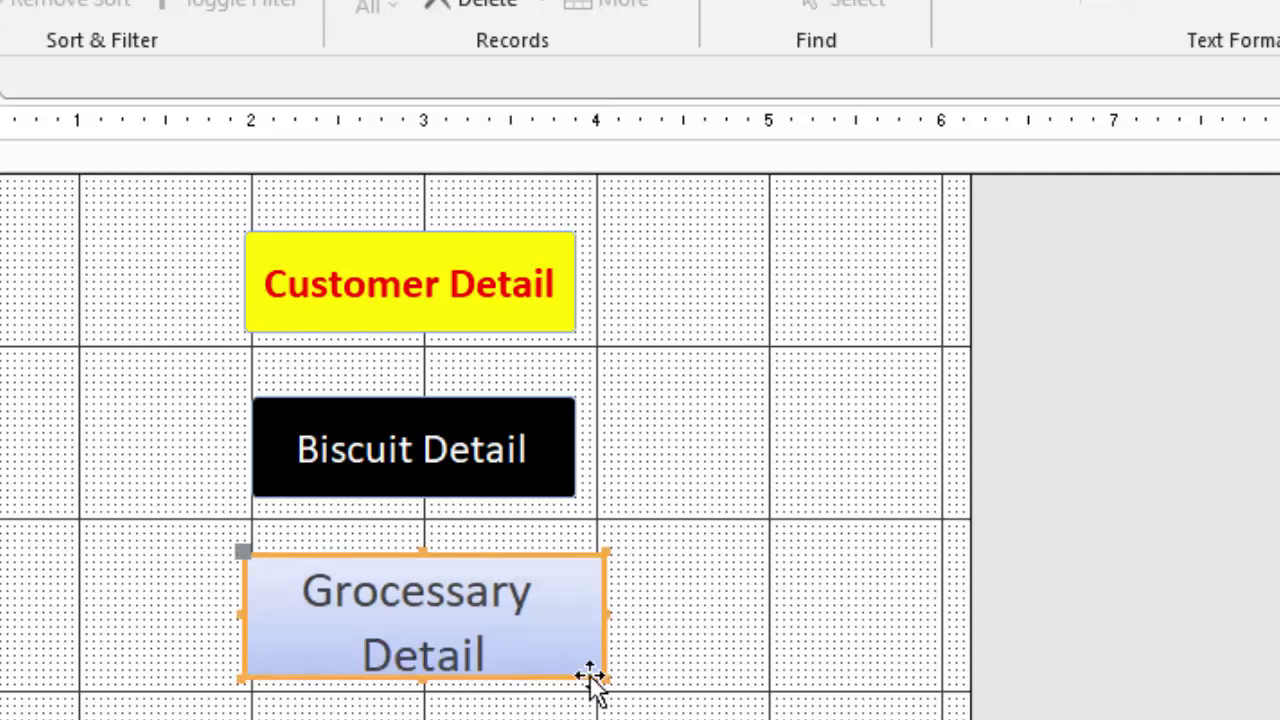
Step: Enlarge Biscuit Detail and Customer Detail, and widen Grocessary Detail so its caption fits on one line
click(525, 485)
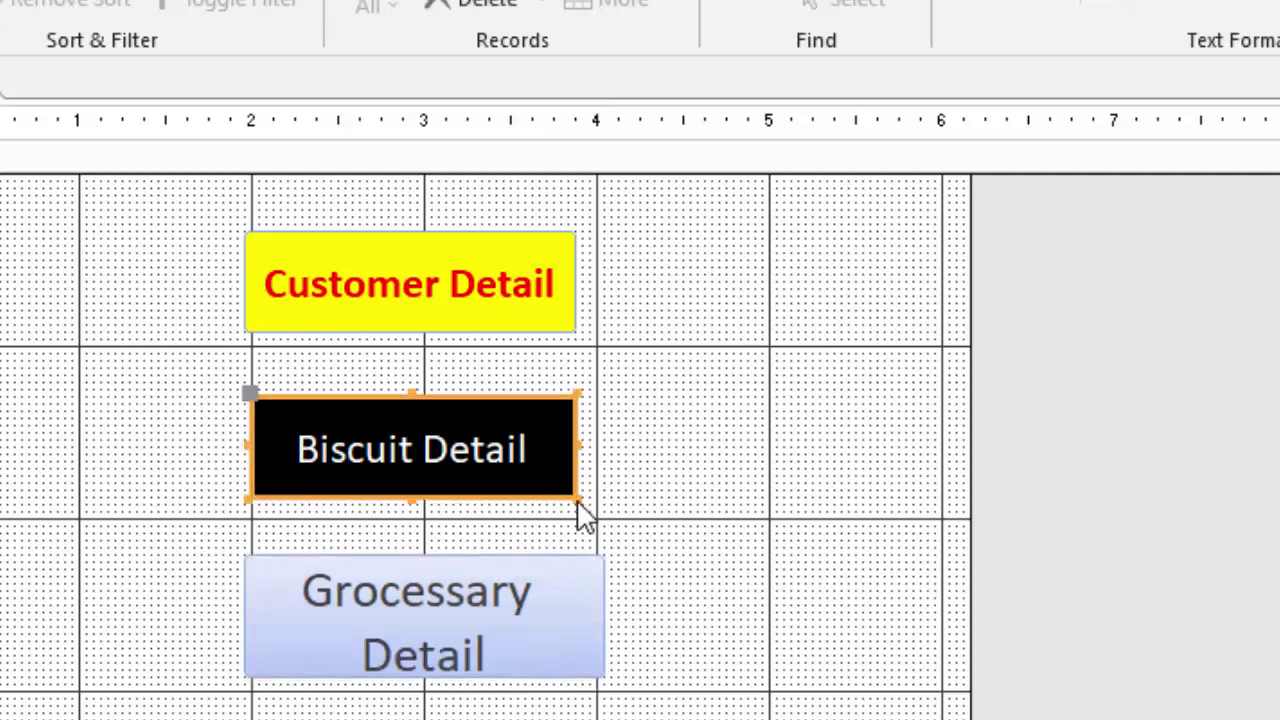
drag(570, 490, 655, 512)
click(552, 310)
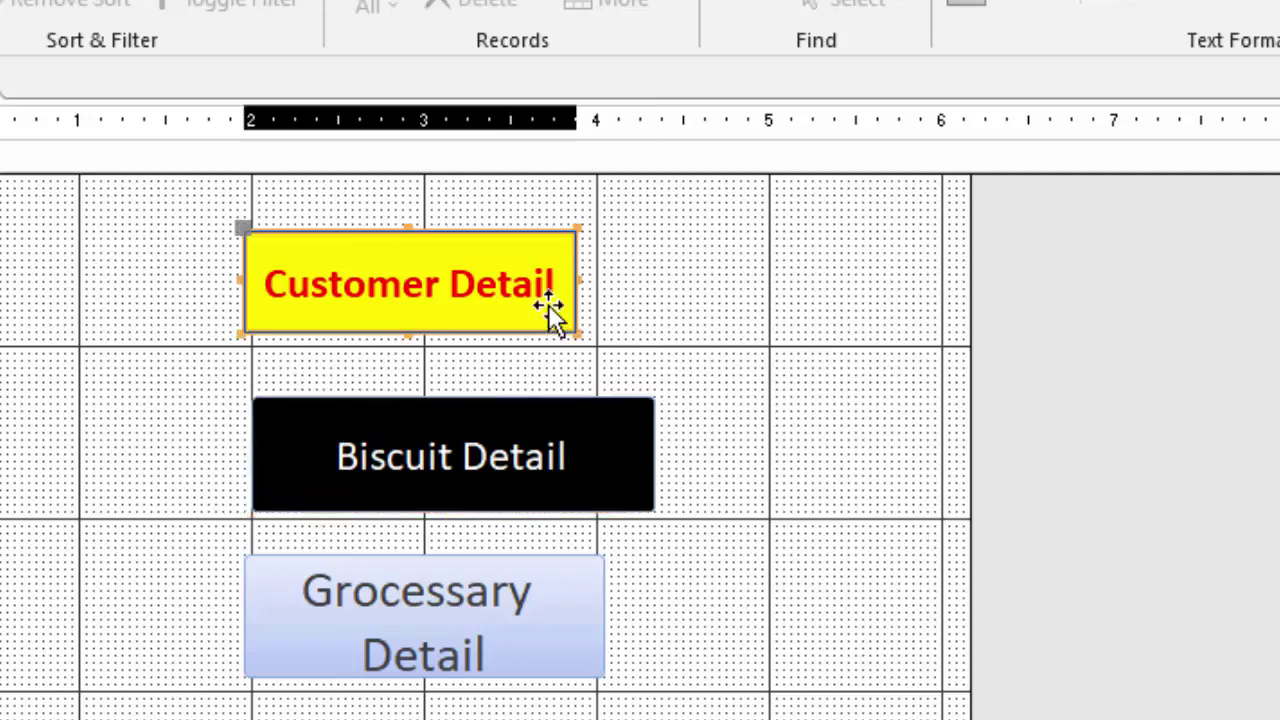
drag(576, 333, 636, 348)
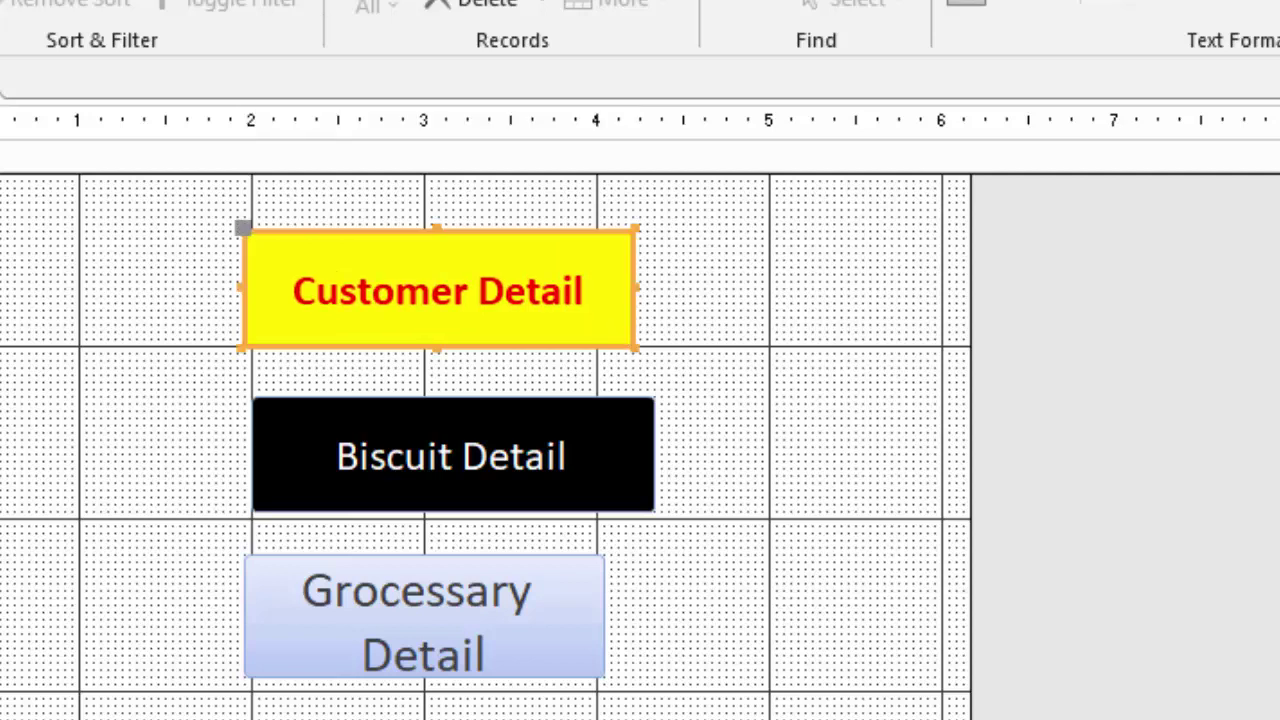
click(424, 615)
drag(604, 678, 680, 680)
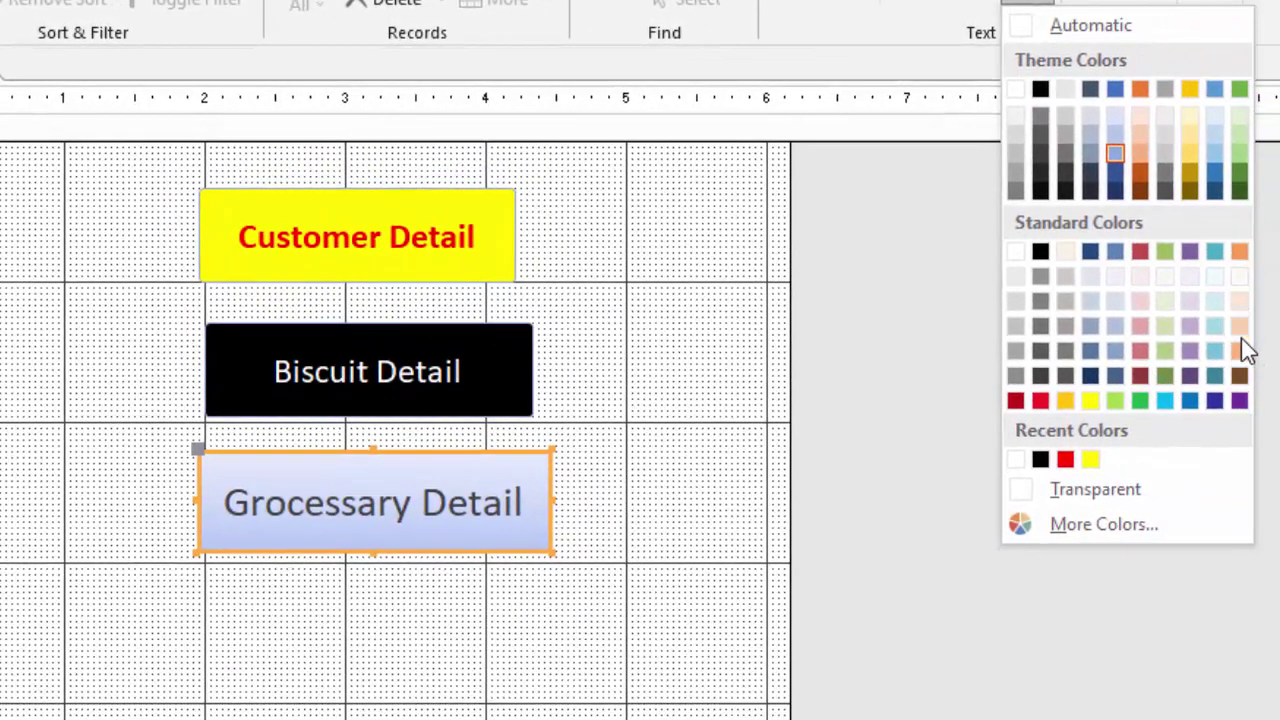
Step: Apply a peach fill to the Grocessary Detail button and check the result against Biscuit Detail
click(1240, 340)
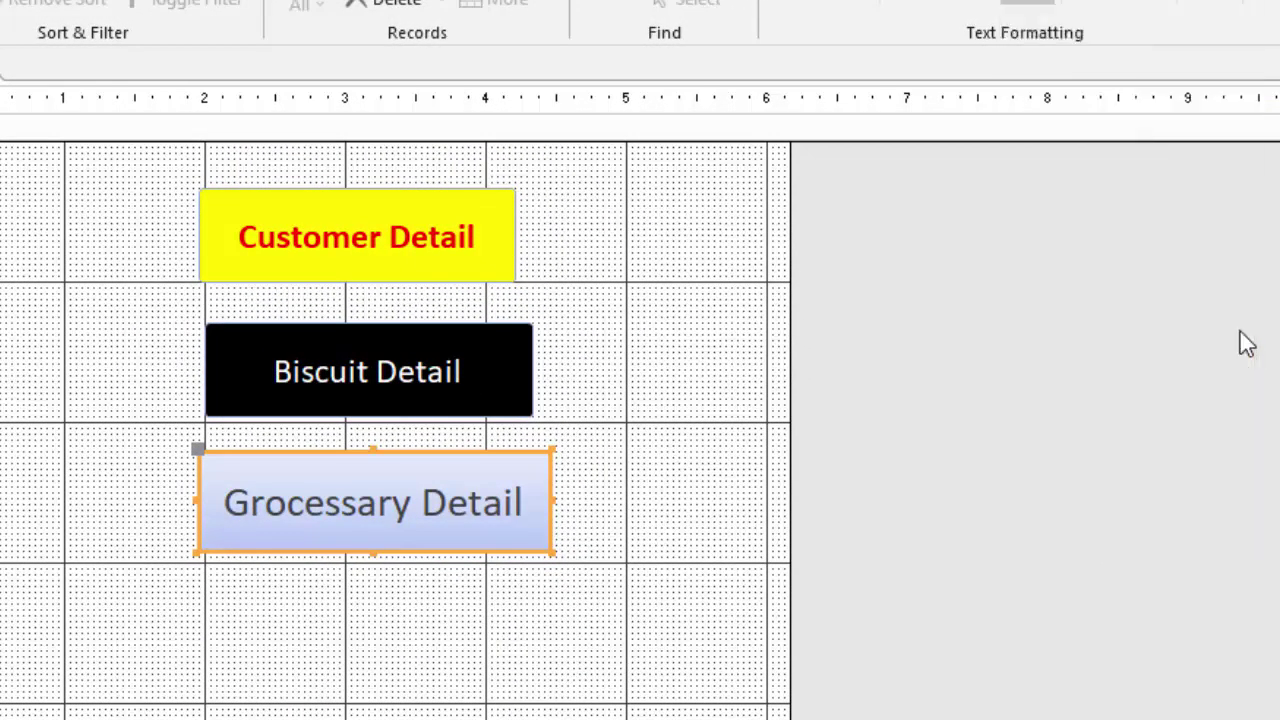
click(383, 700)
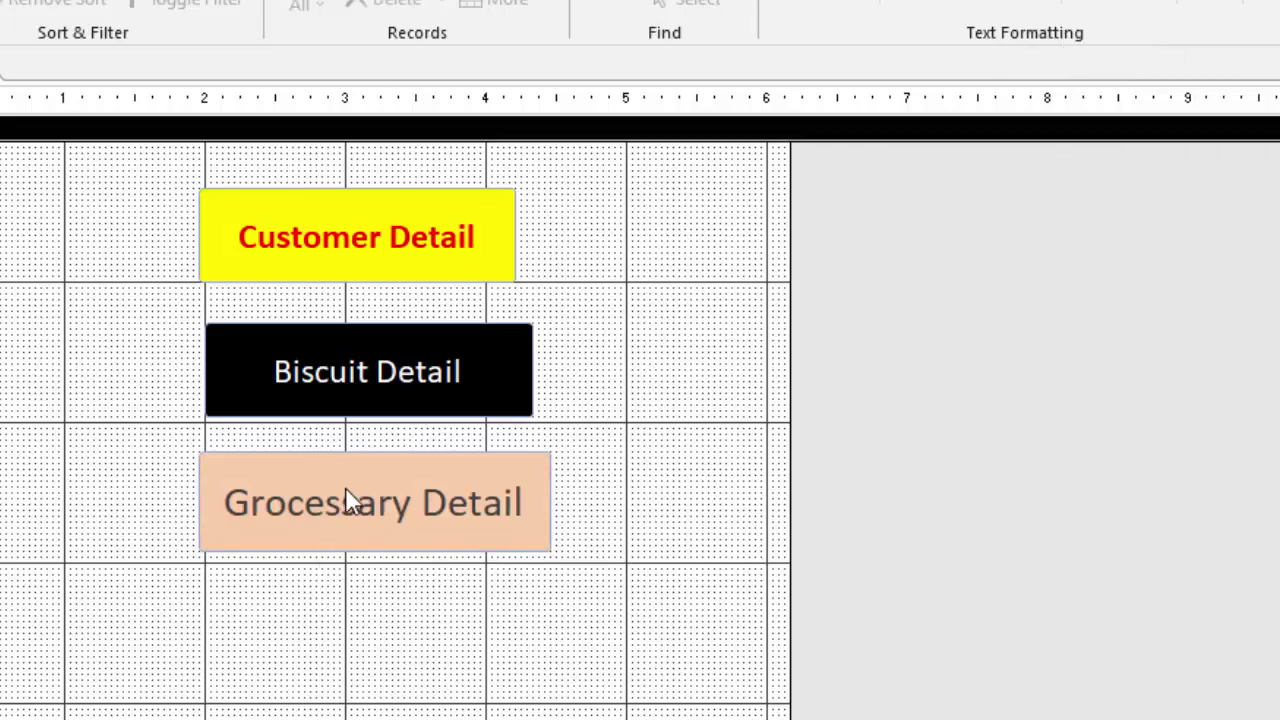
click(266, 382)
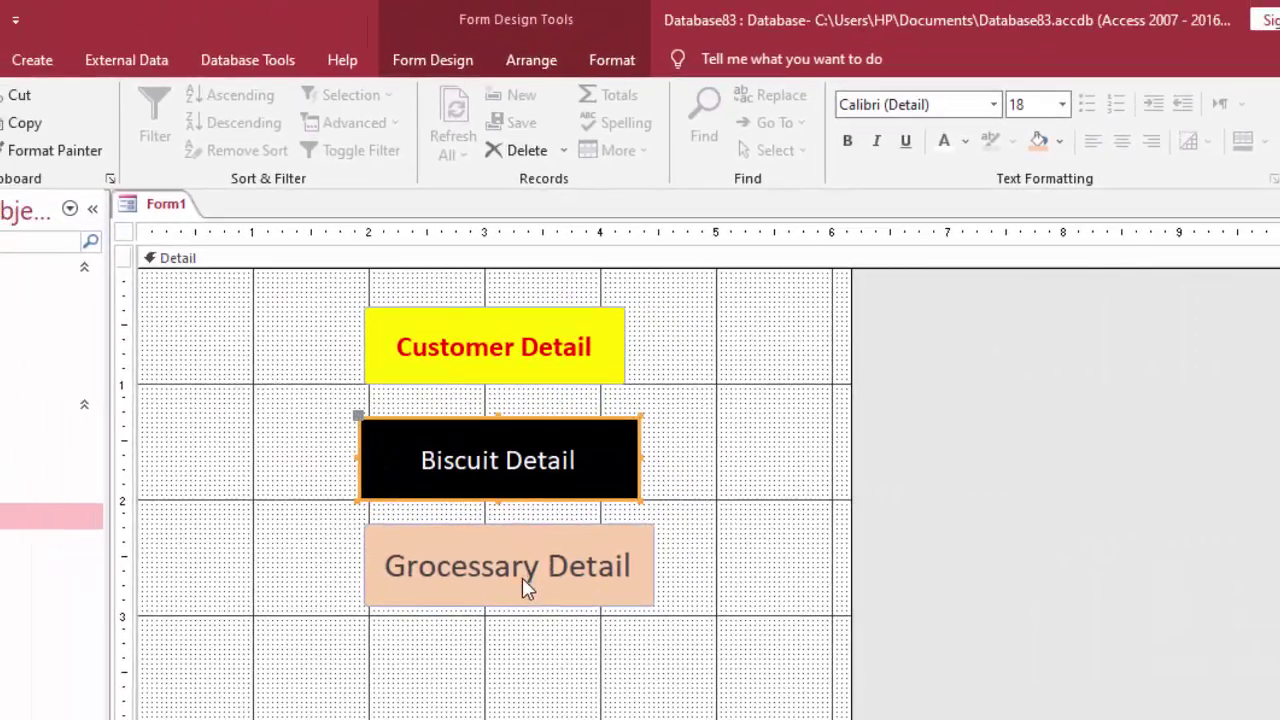
click(518, 630)
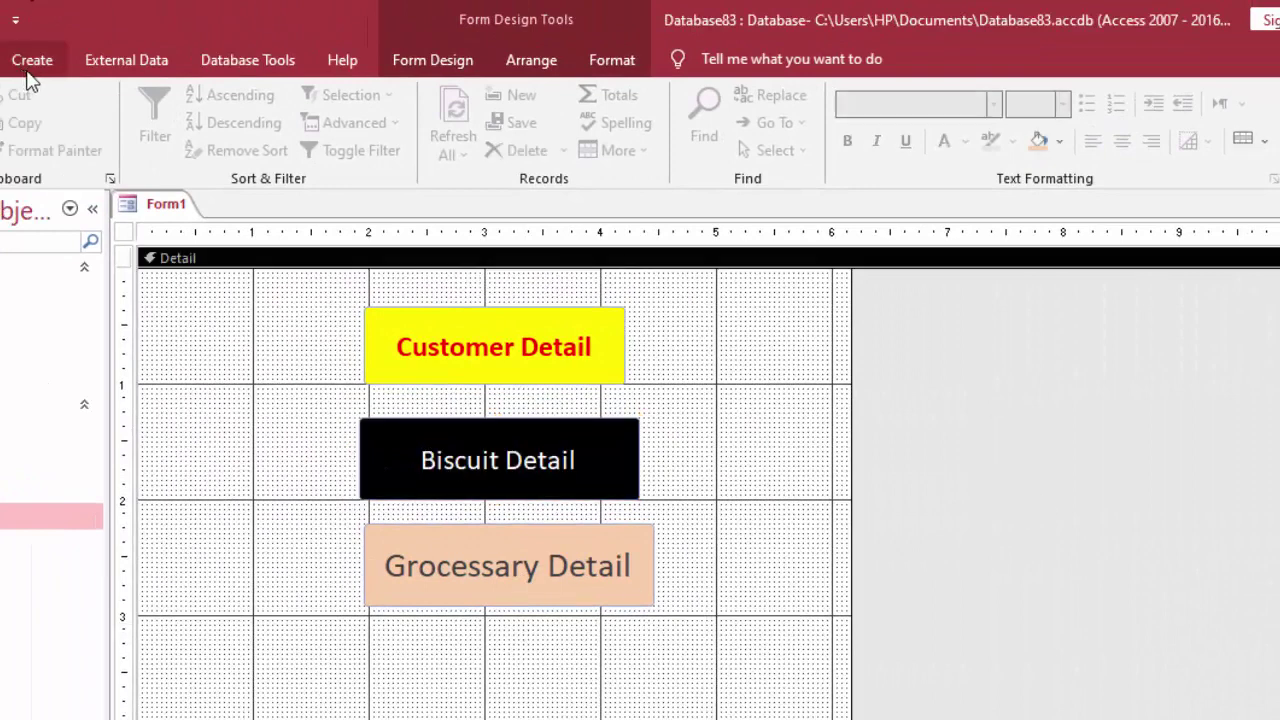
Step: Draw a new command button below Grocessary Detail on Form1
click(433, 61)
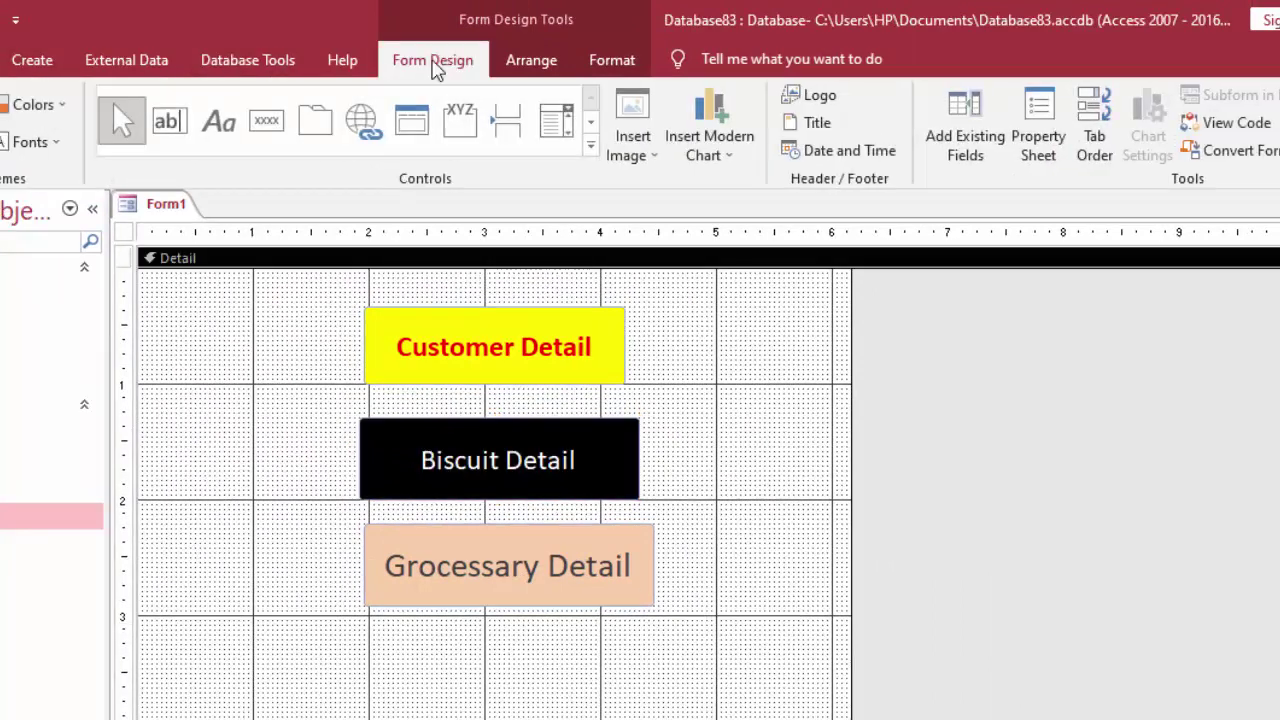
click(267, 125)
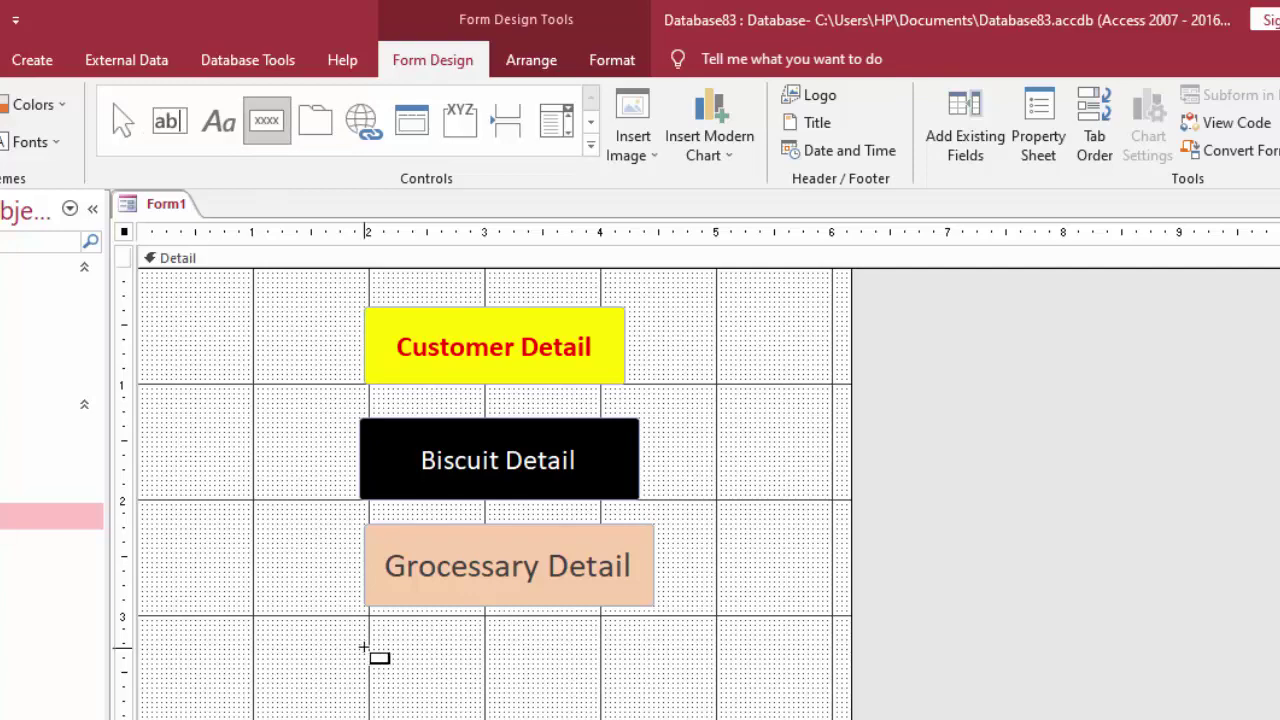
drag(363, 647, 598, 719)
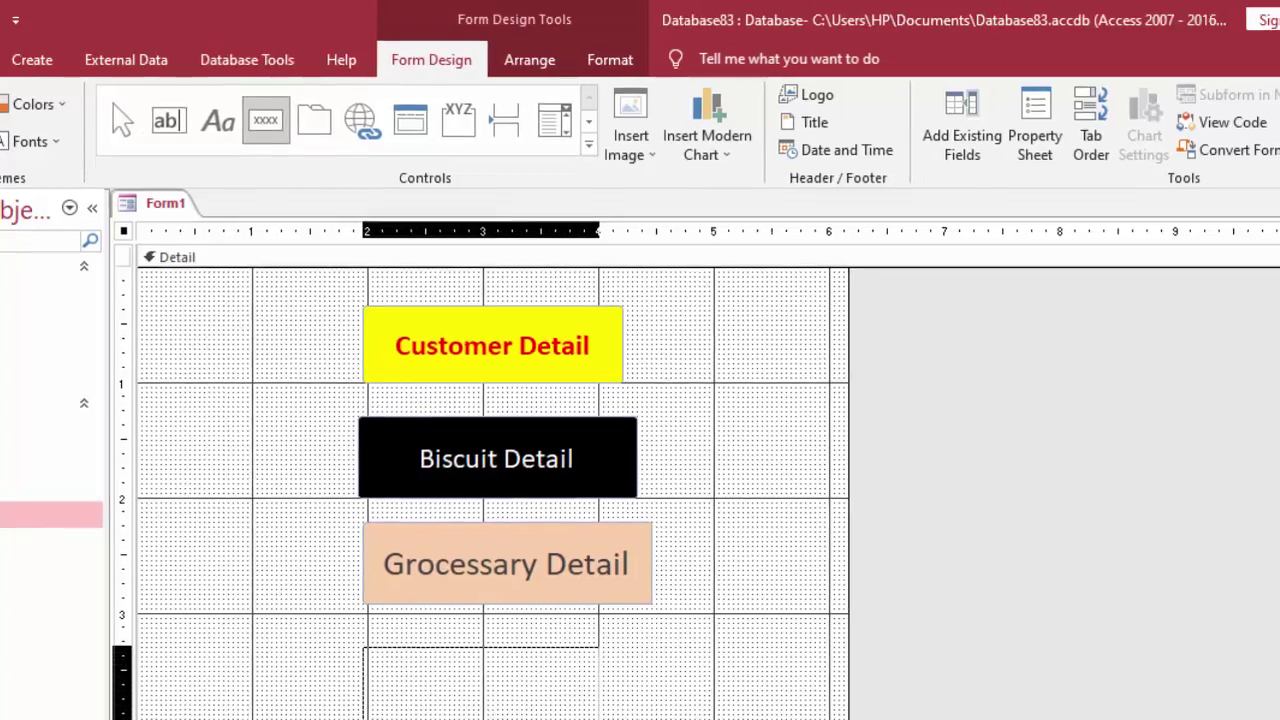
drag(598, 719, 623, 703)
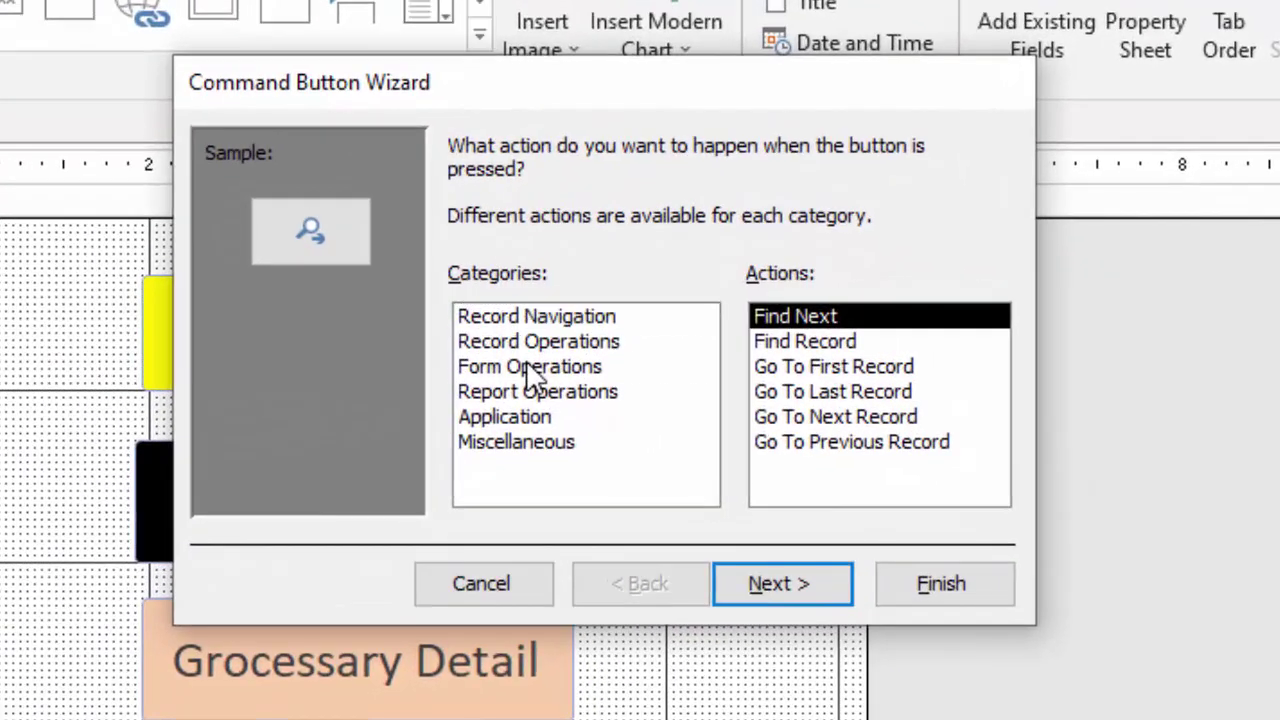
Step: In the Button Wizard, choose Form Operations > Open Form for MedicineF, showing all records
click(528, 368)
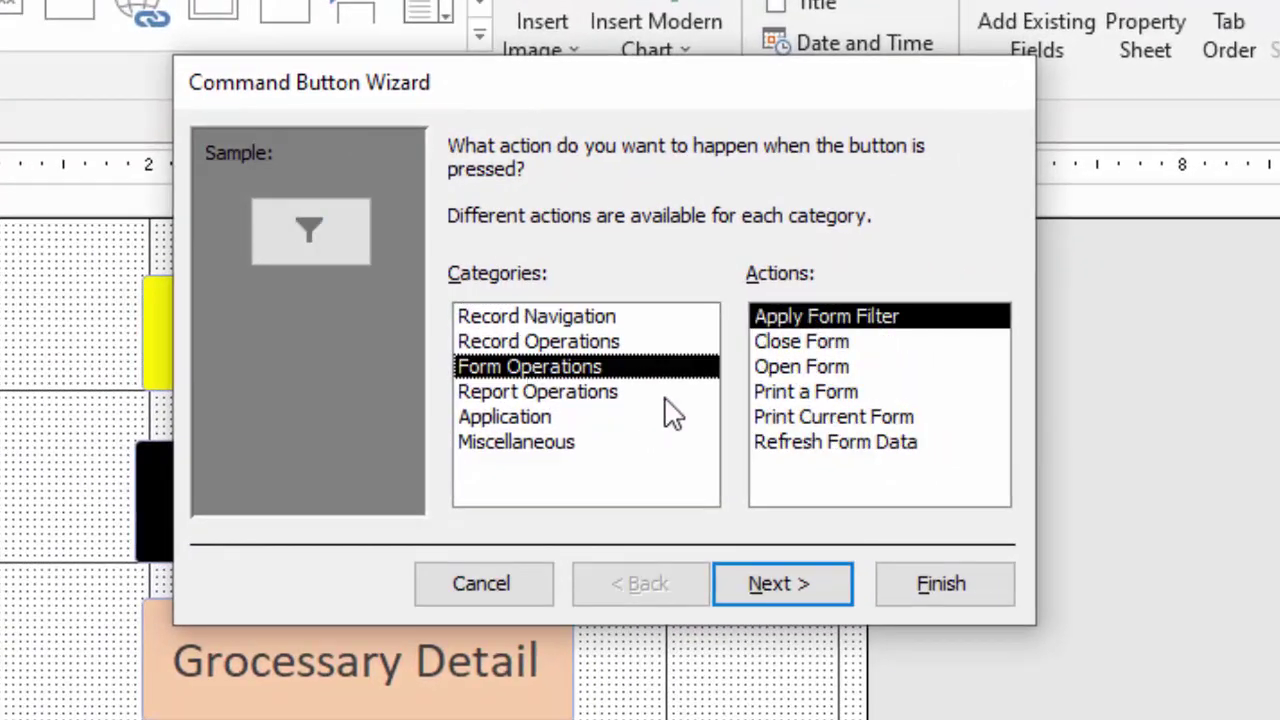
click(776, 367)
click(788, 577)
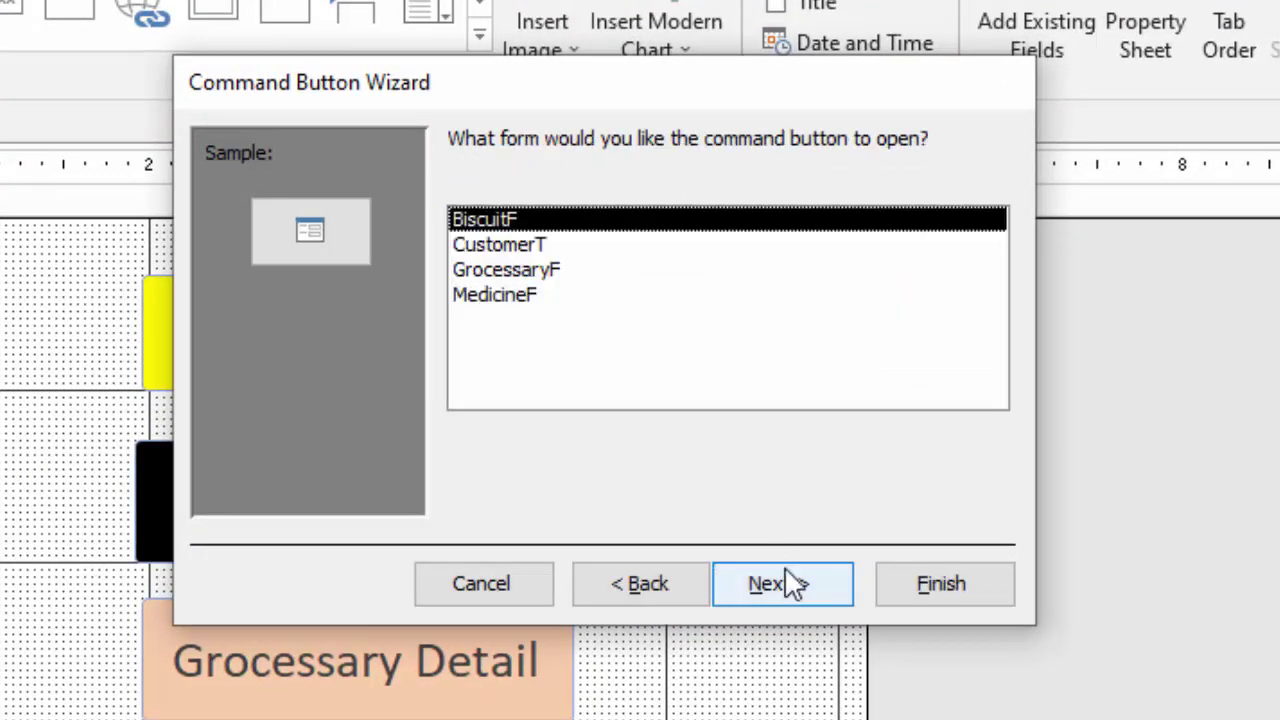
click(493, 300)
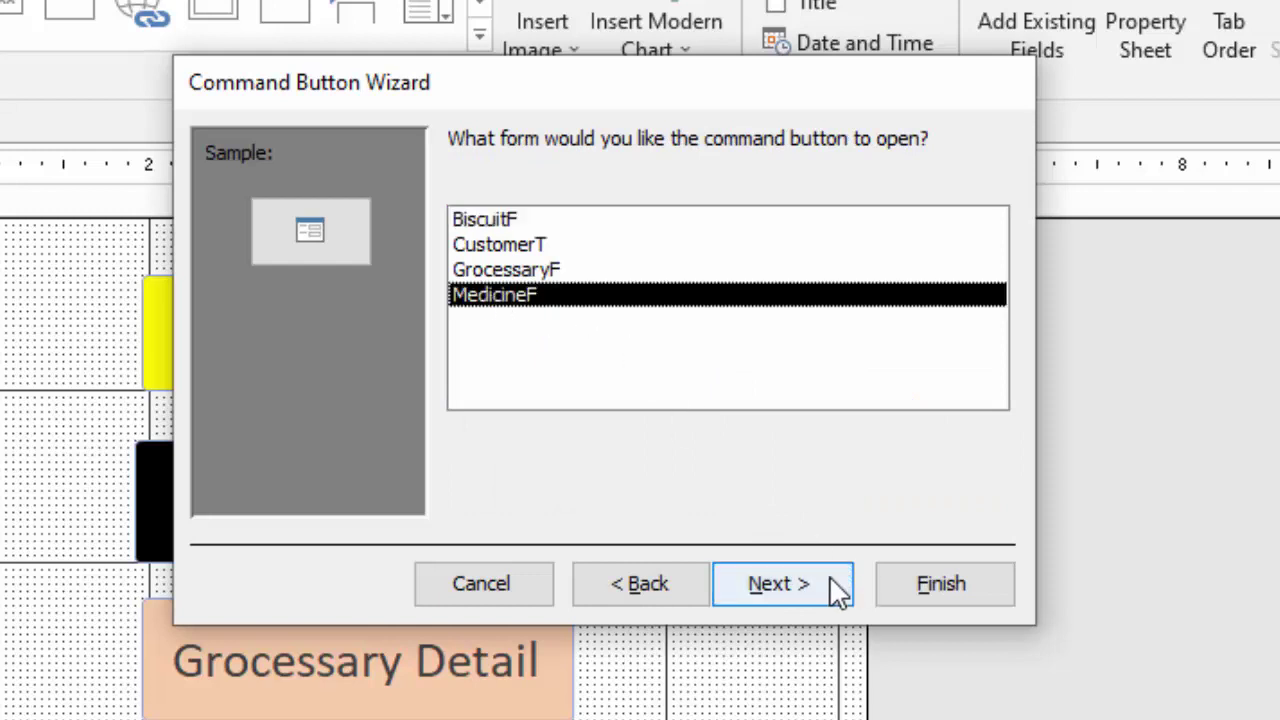
click(804, 586)
click(795, 584)
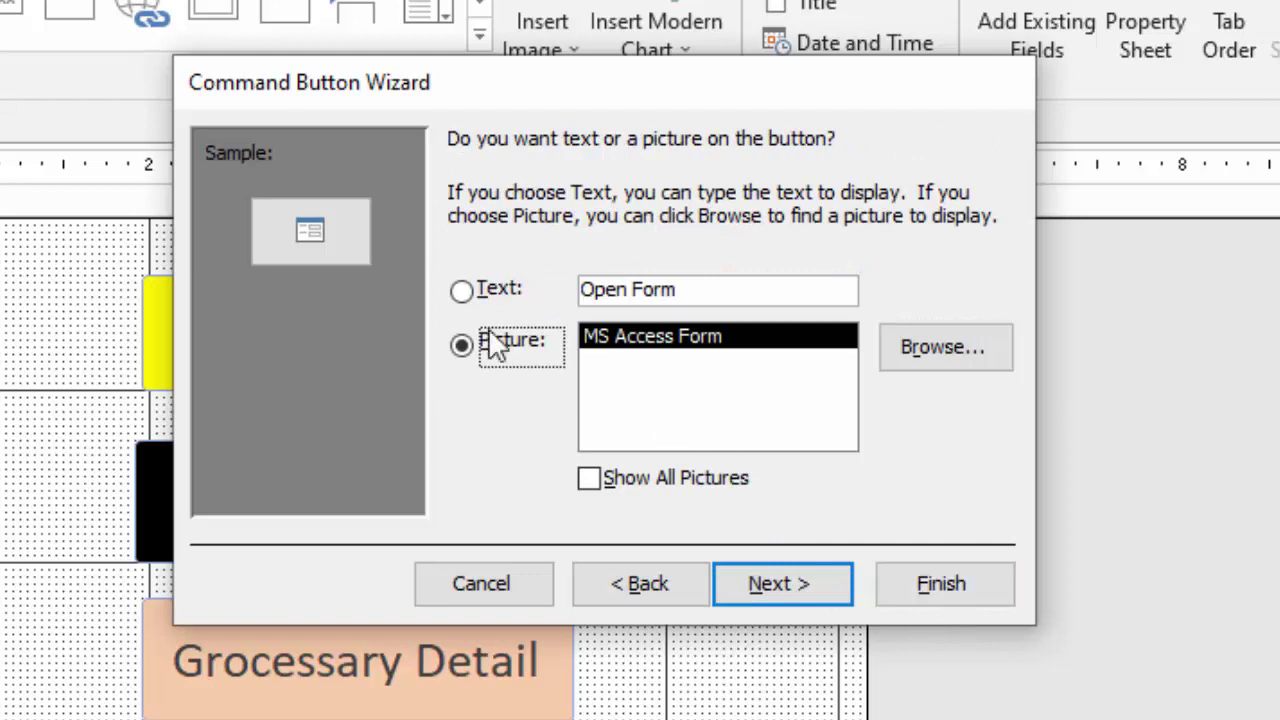
Step: Caption the button 'Medicine Detail' as text and finish the wizard
click(479, 292)
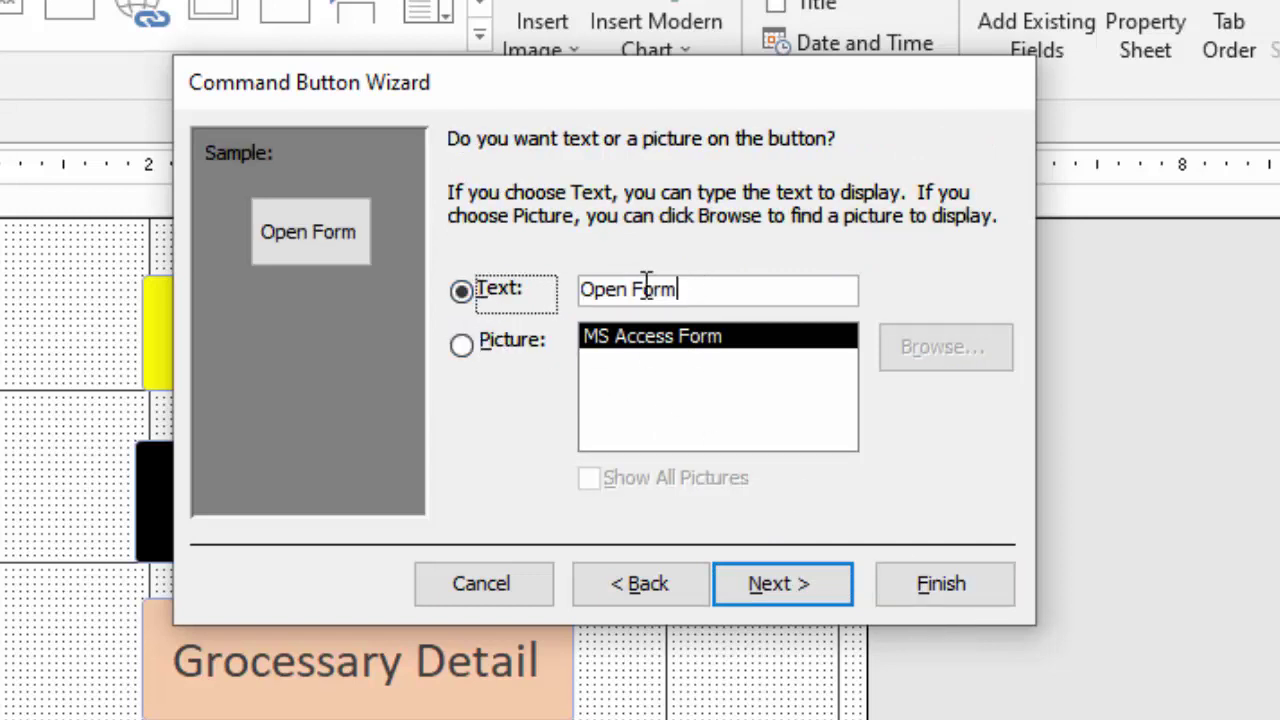
key(ctrl+a)
key(BackSpace)
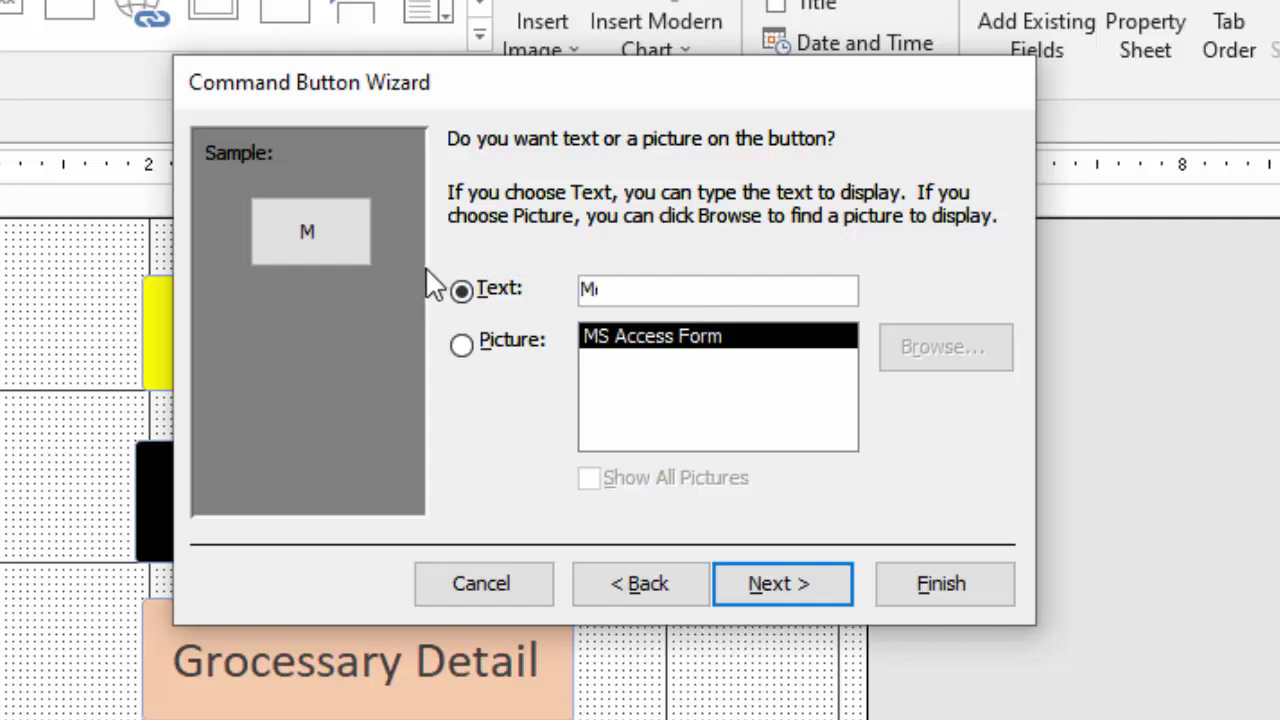
text(edicin)
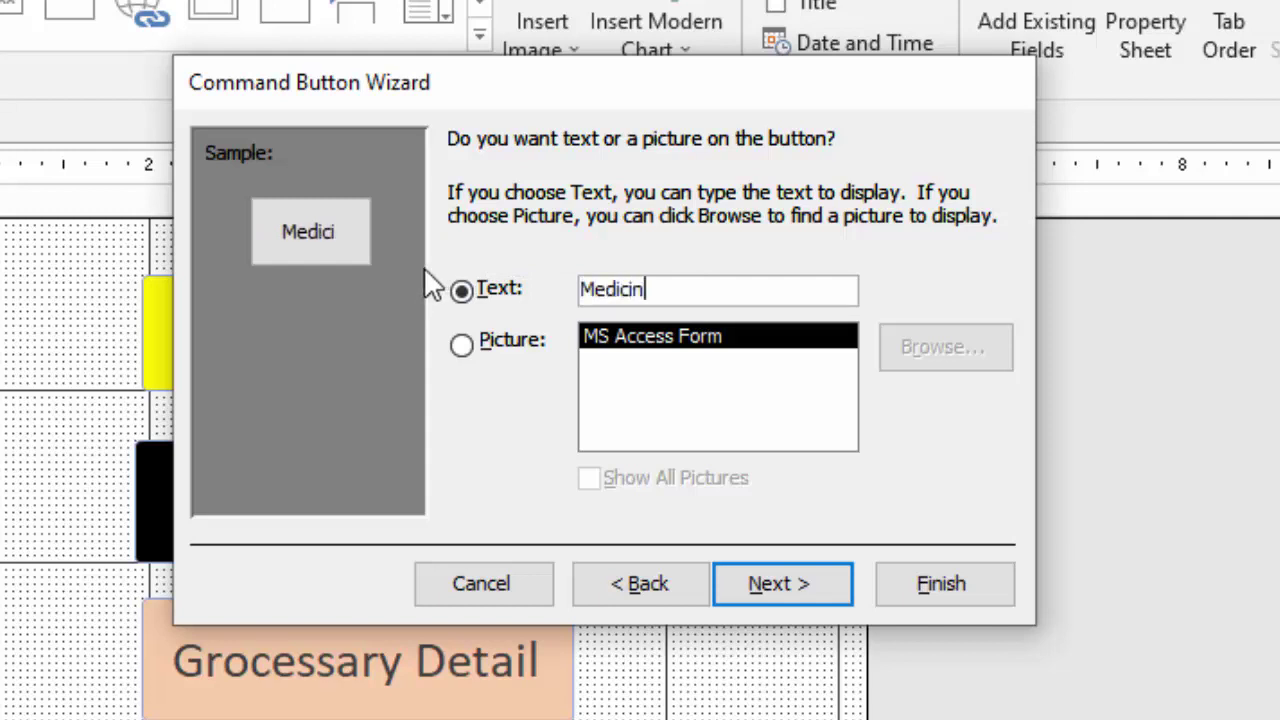
text(e De)
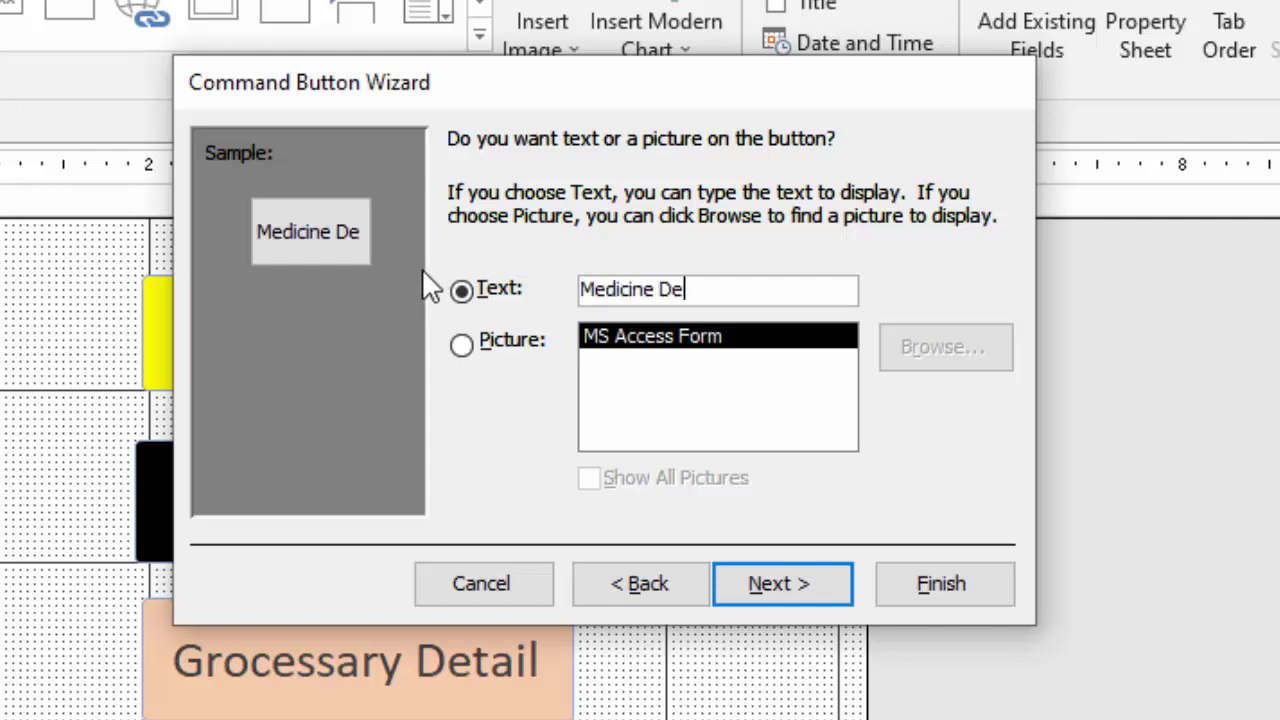
text(tail)
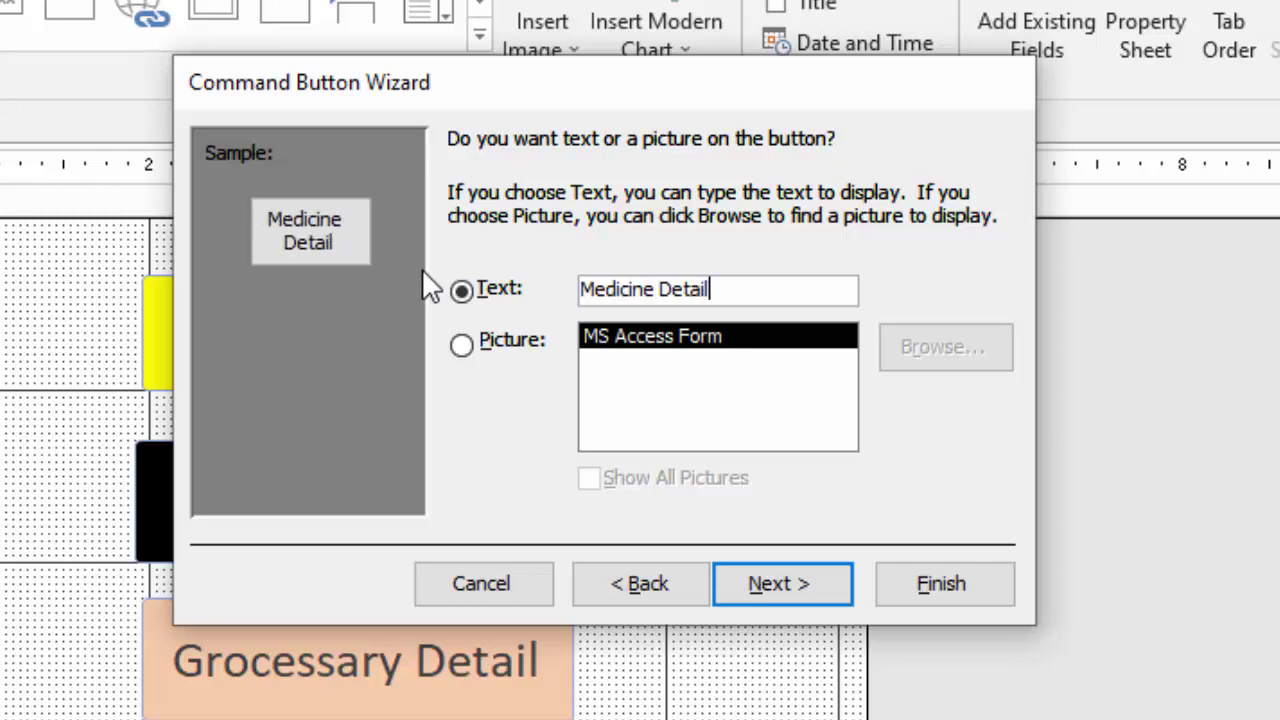
click(802, 598)
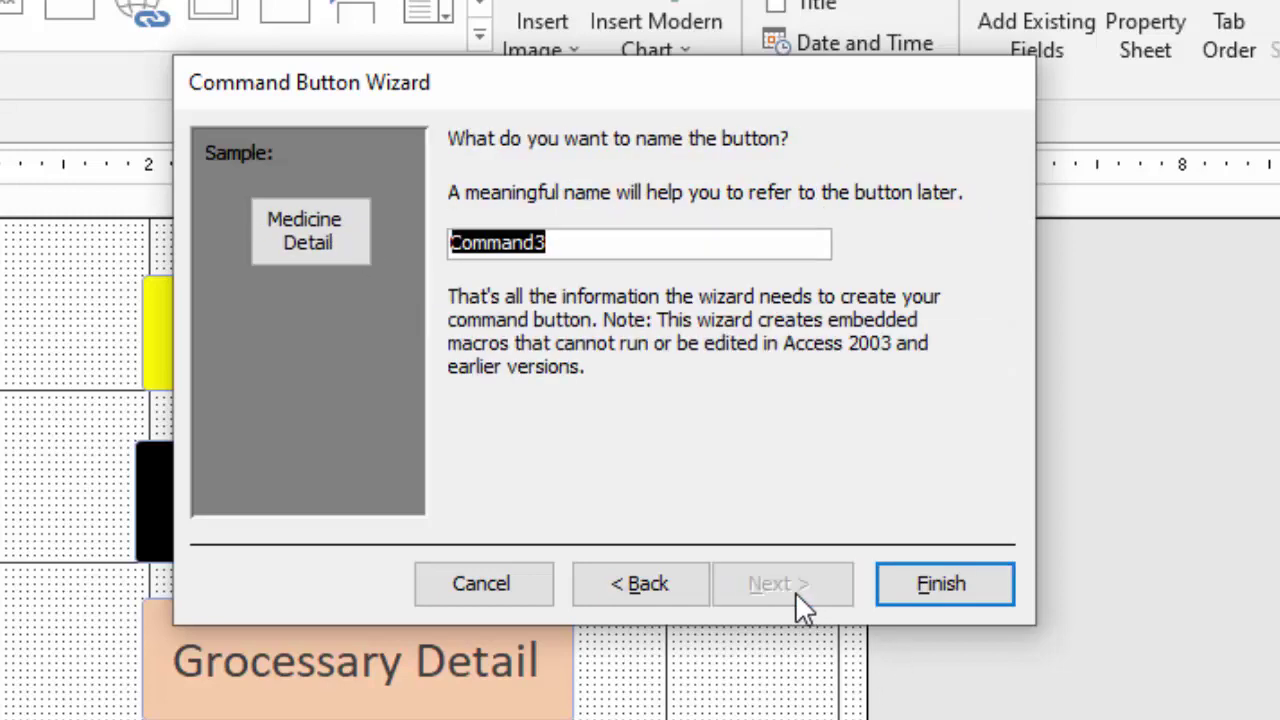
click(953, 602)
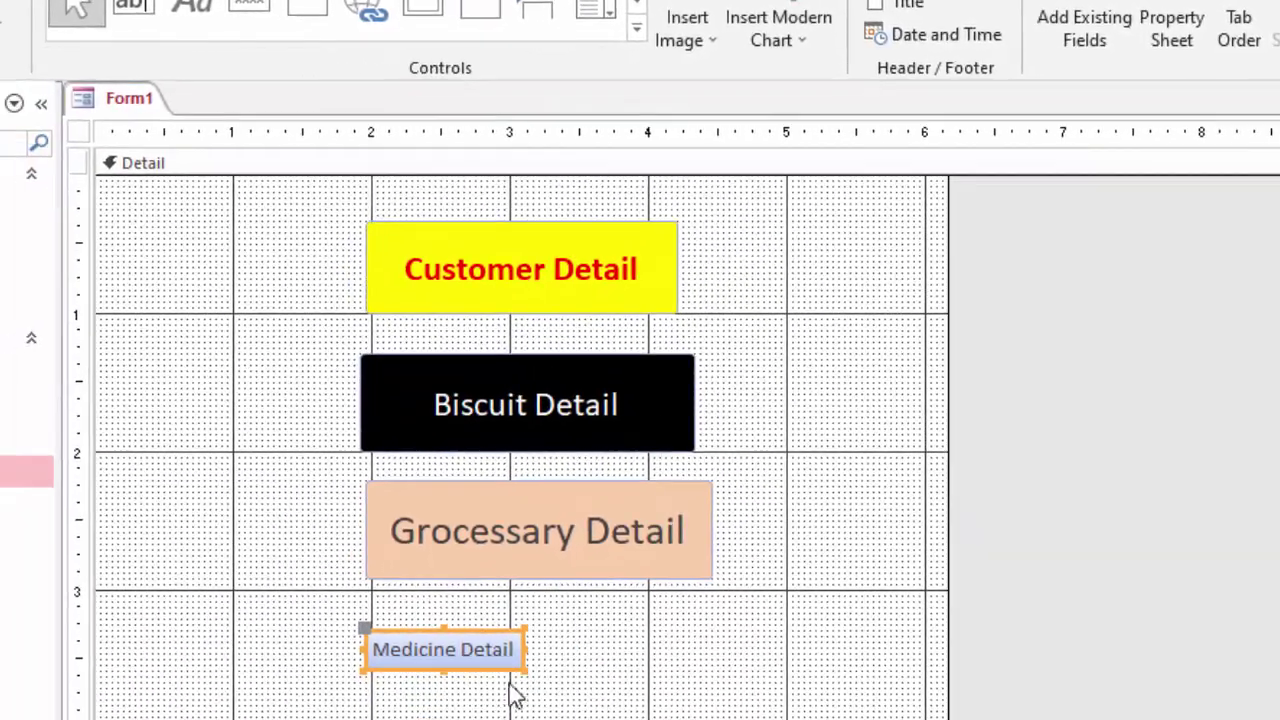
Step: Enlarge Medicine Detail, set its caption to 22-point font, and give it a yellow fill
drag(527, 688, 717, 716)
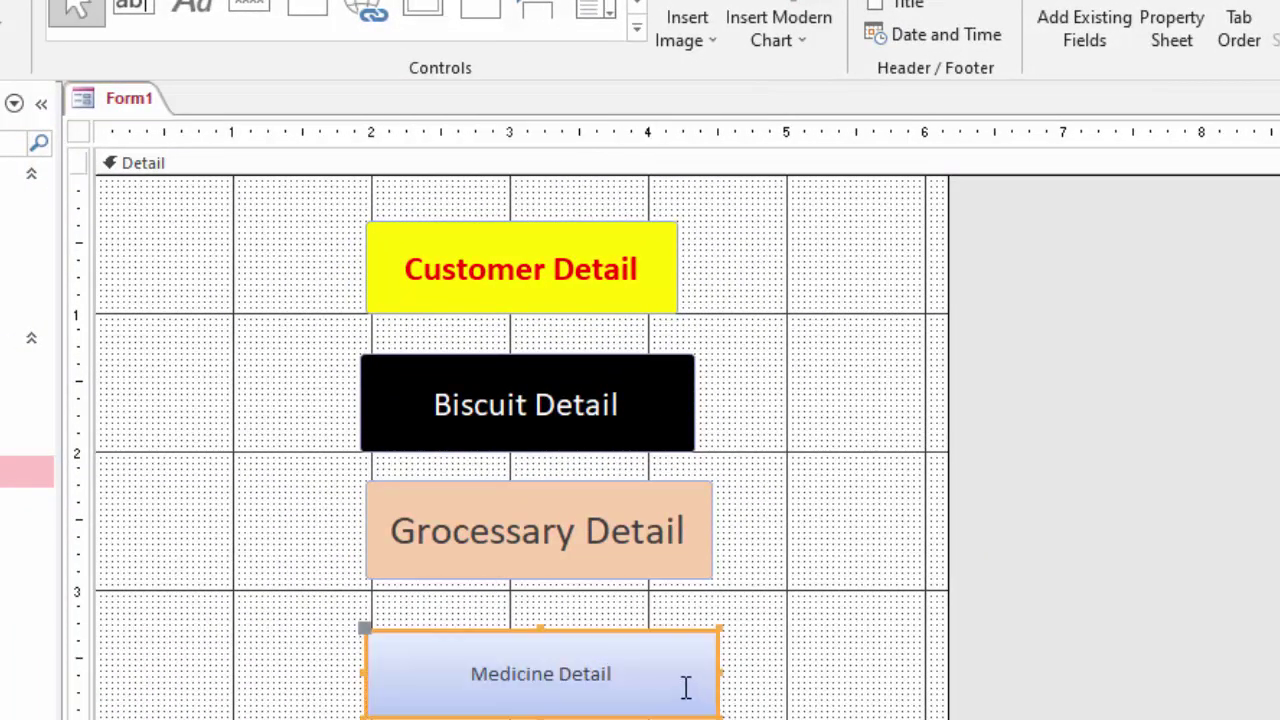
click(631, 680)
drag(631, 680, 363, 651)
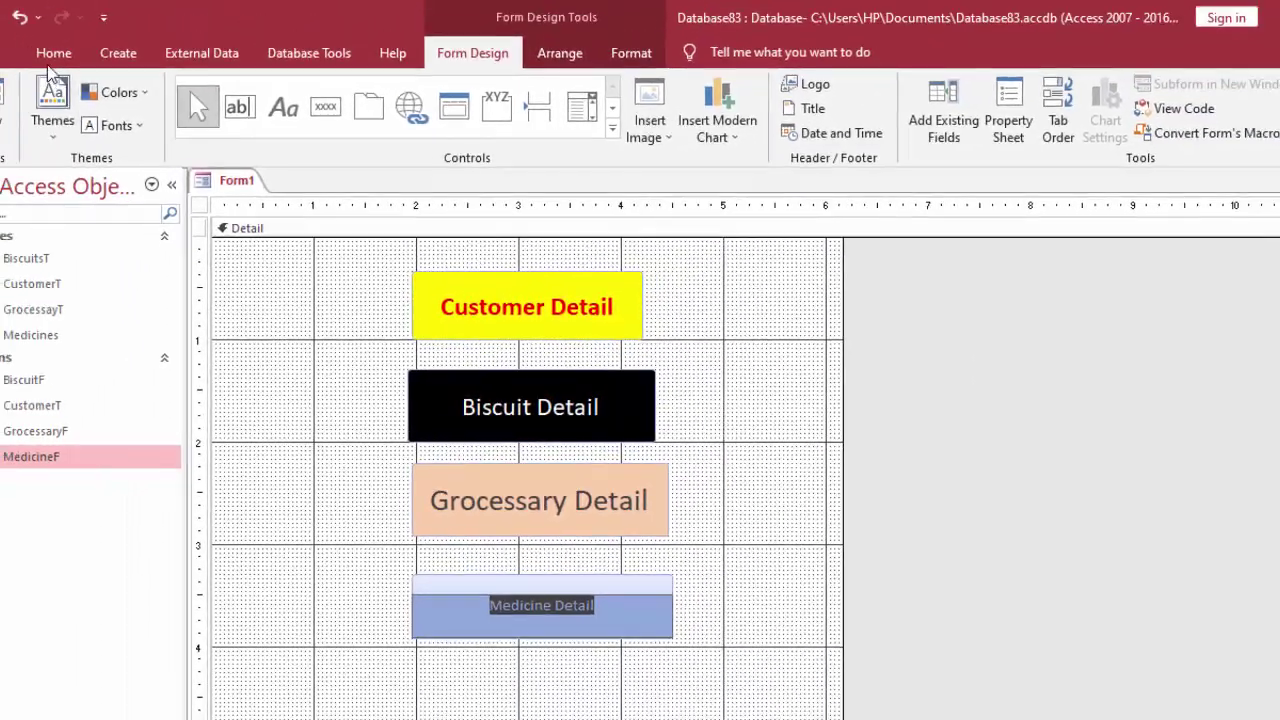
click(58, 54)
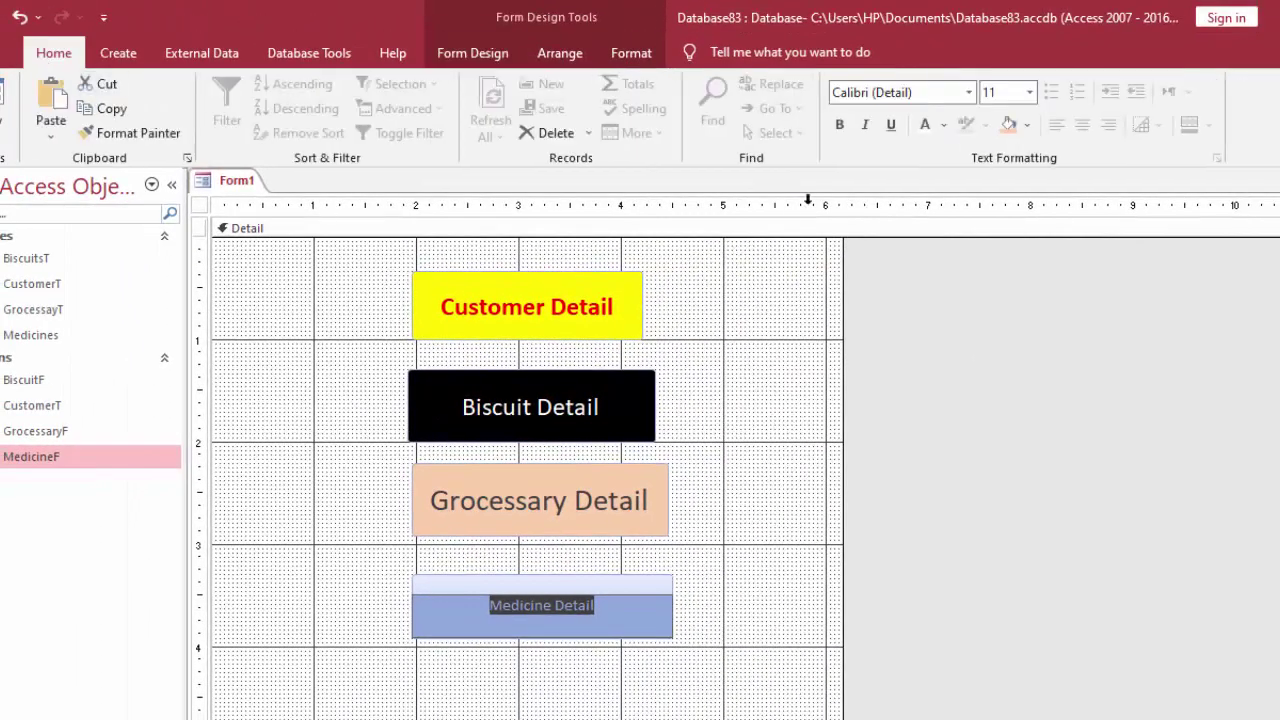
click(1031, 92)
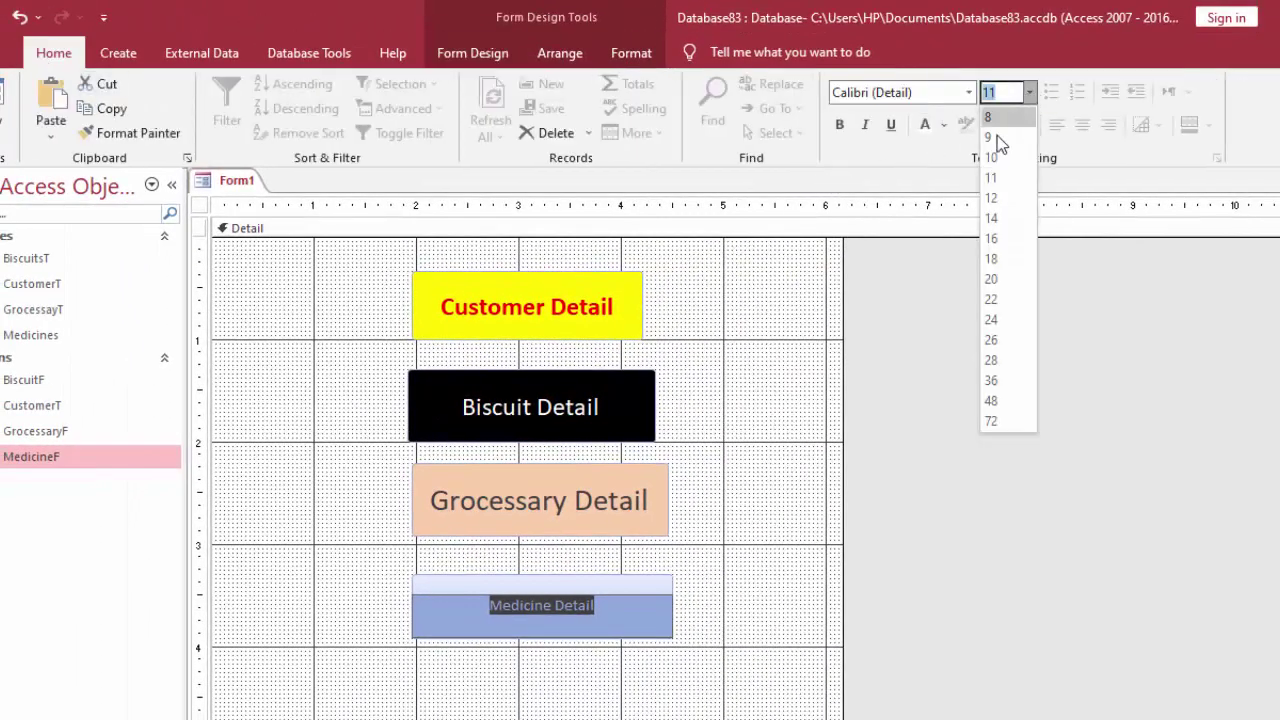
text(22)
key(Return)
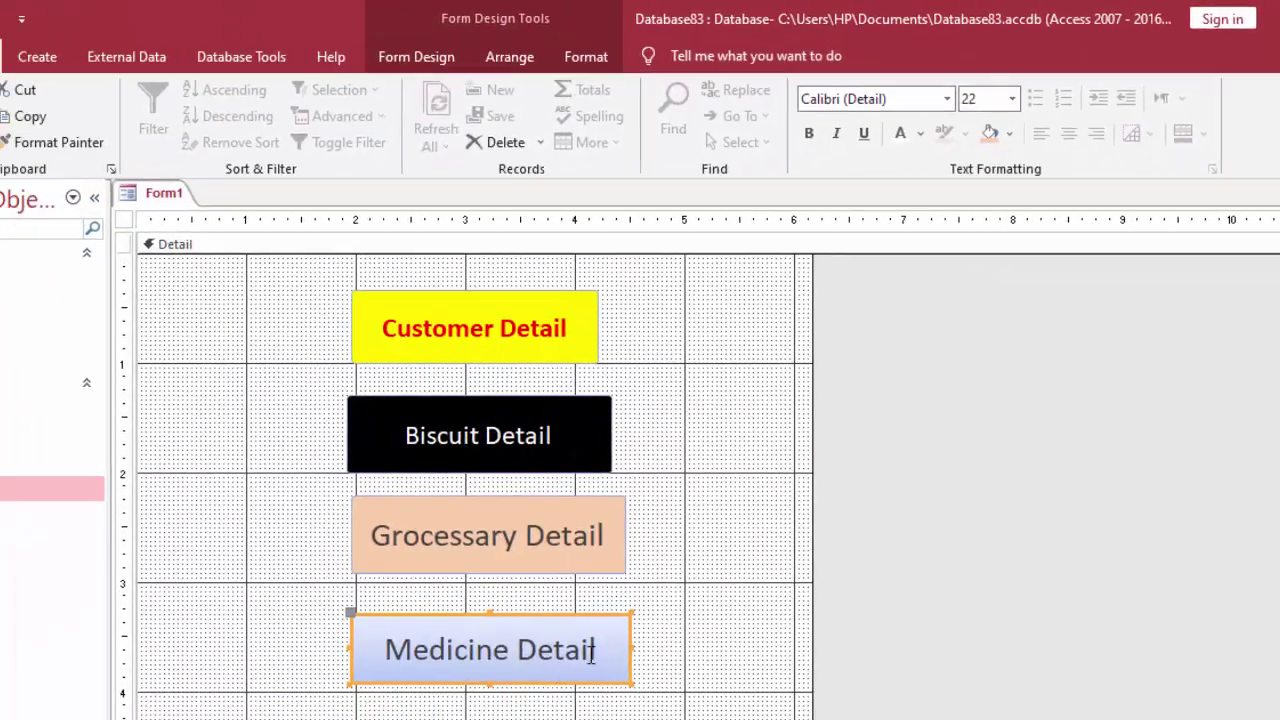
click(1009, 133)
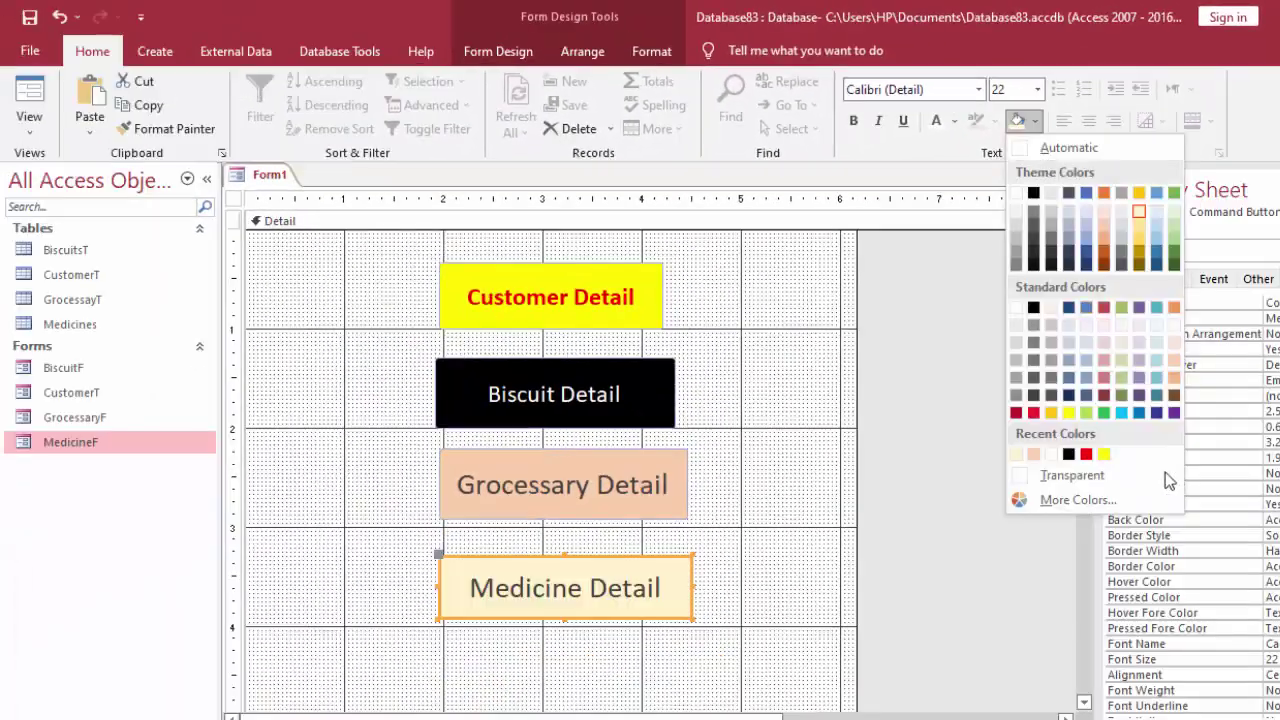
click(1104, 454)
click(830, 540)
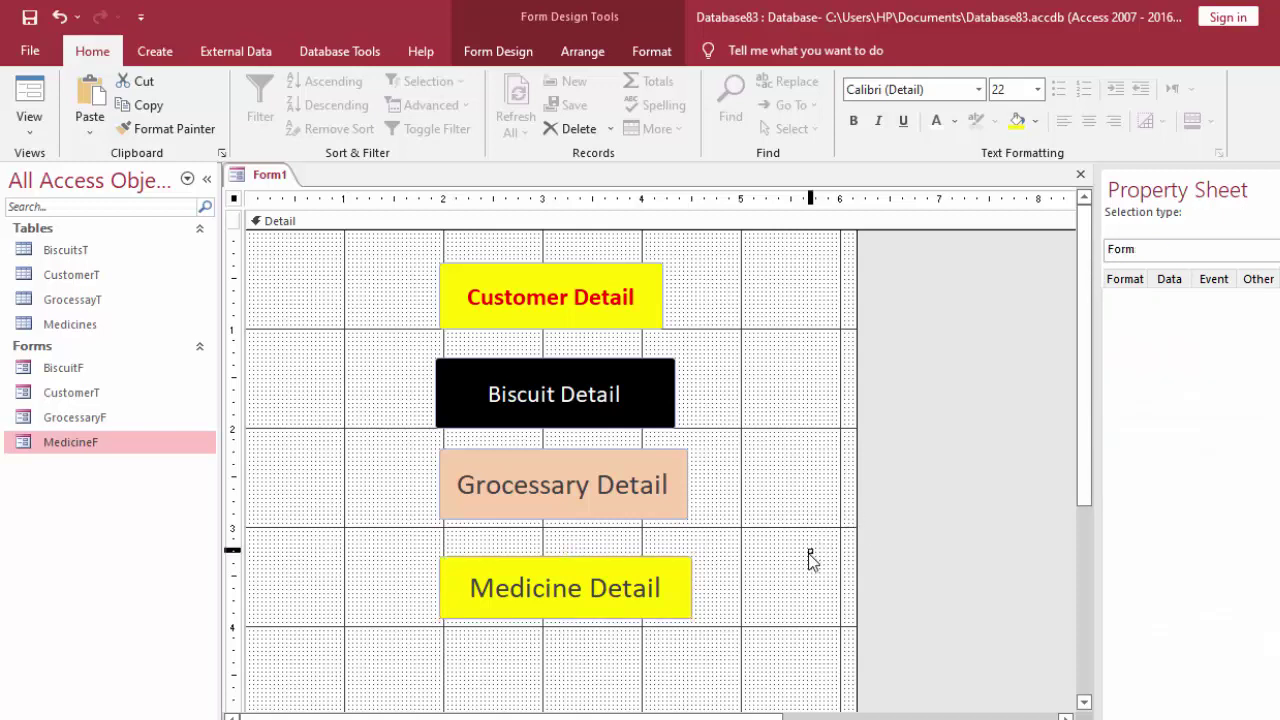
Step: Run Form1 in Form View and test the Customer, Biscuit and Grocessary Detail buttons, closing each popup
click(30, 102)
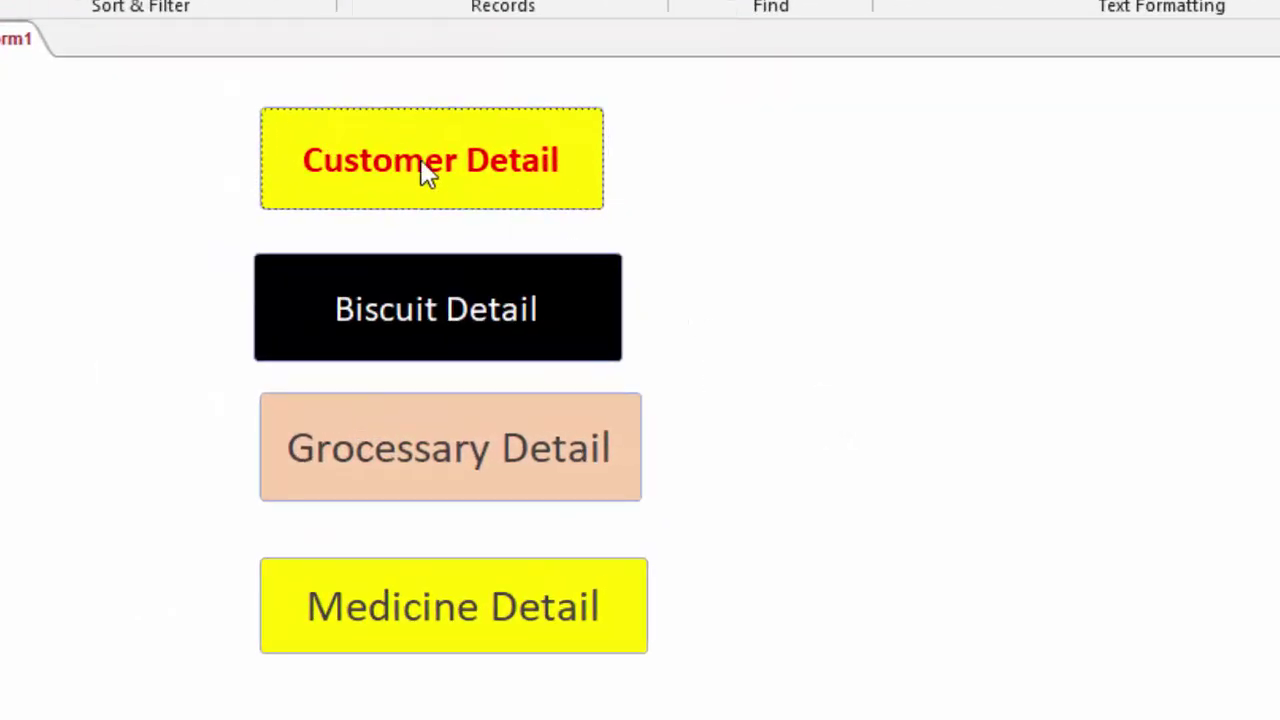
click(424, 160)
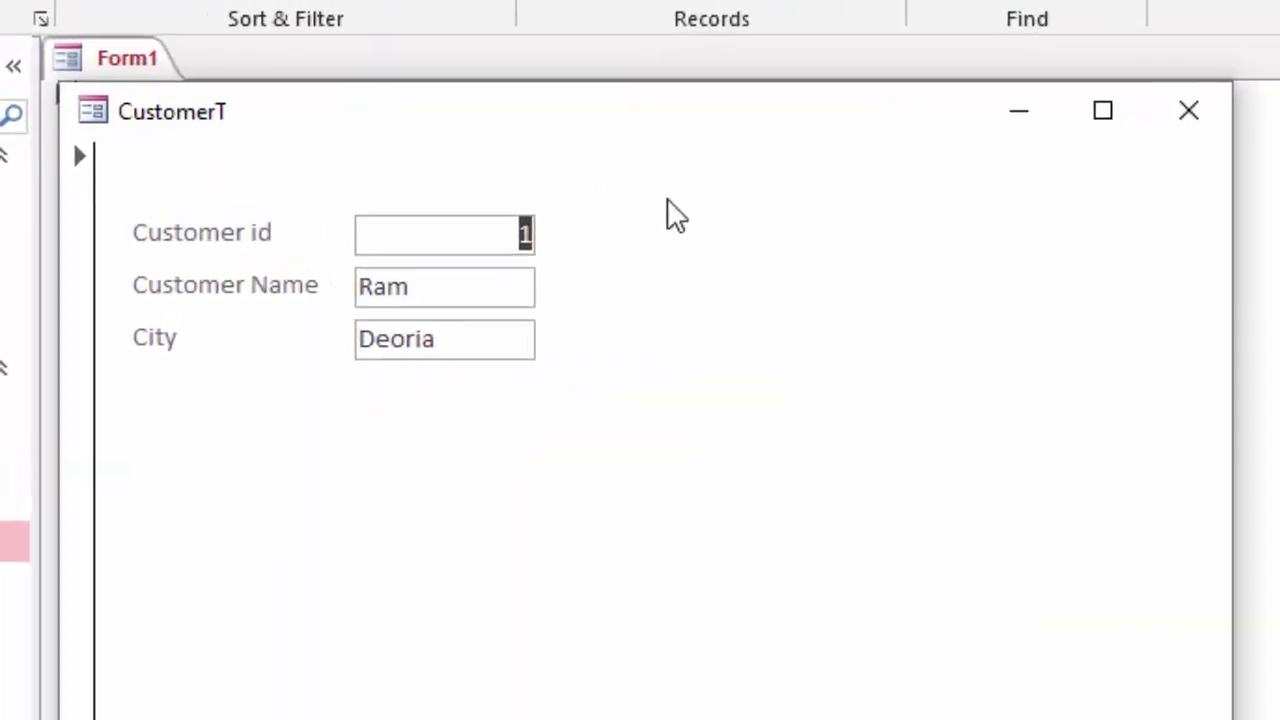
drag(865, 150, 1279, 0)
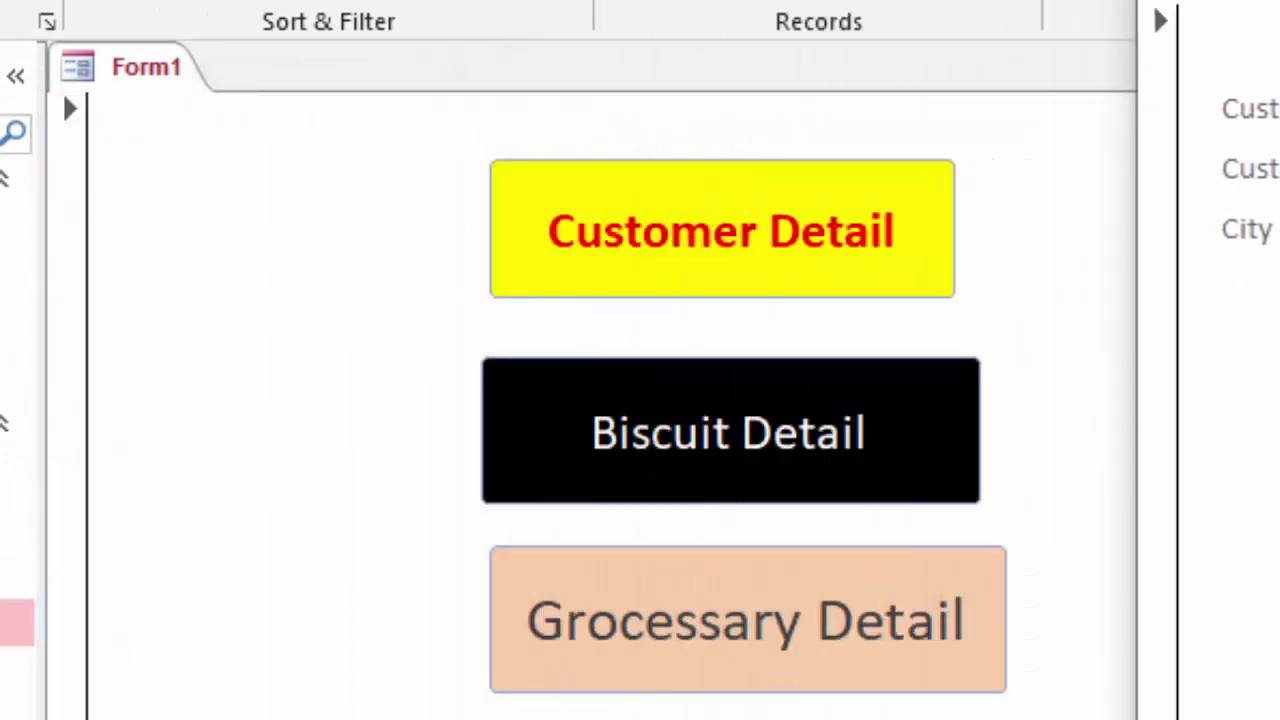
key(ctrl+w)
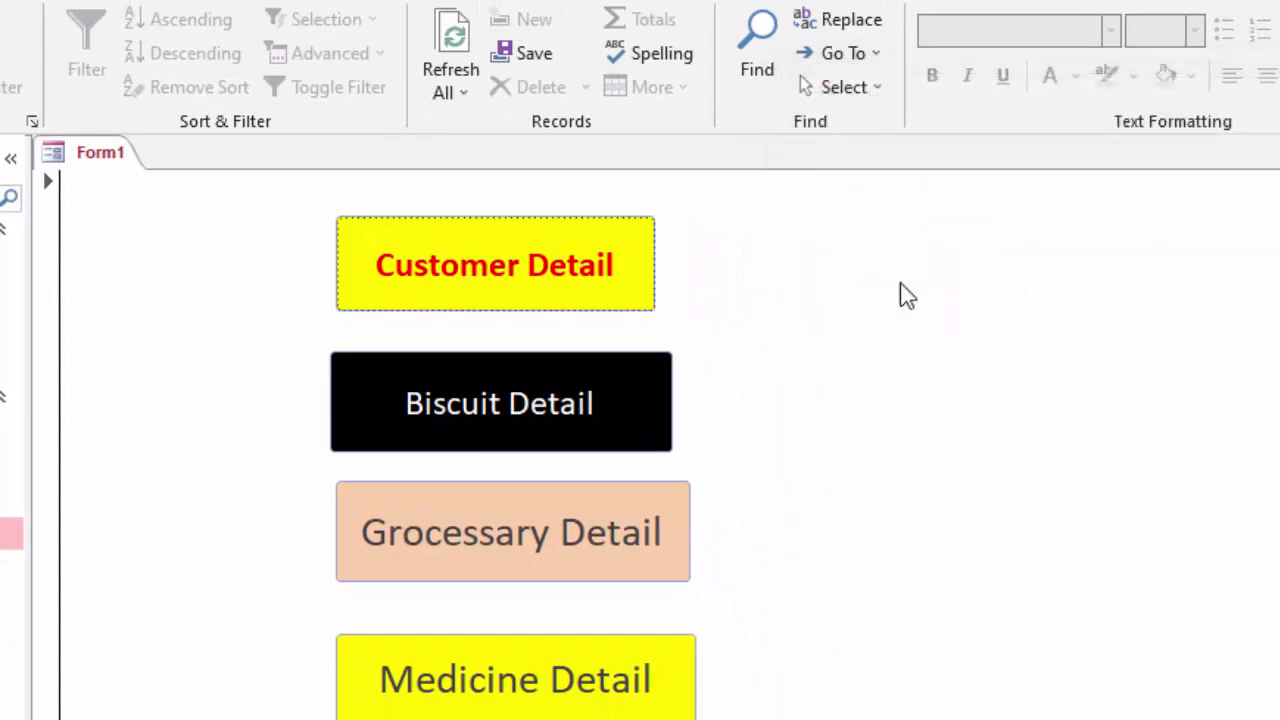
click(540, 405)
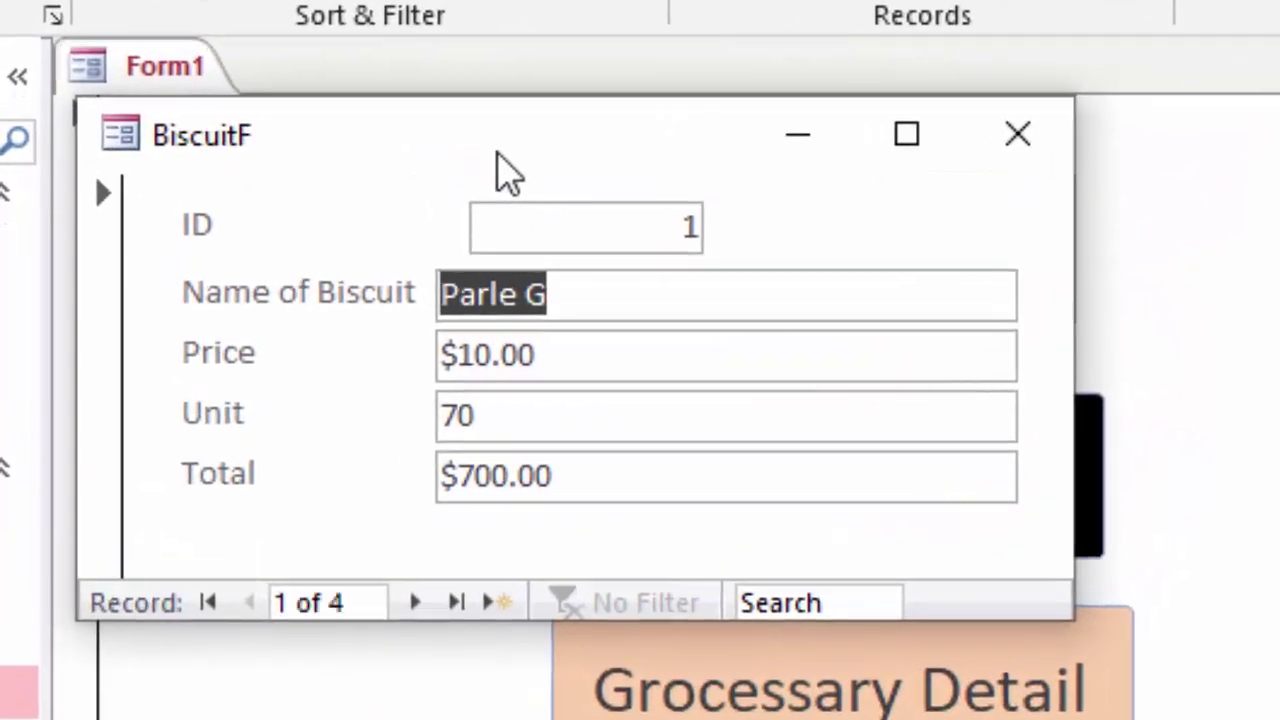
drag(500, 160, 1279, 70)
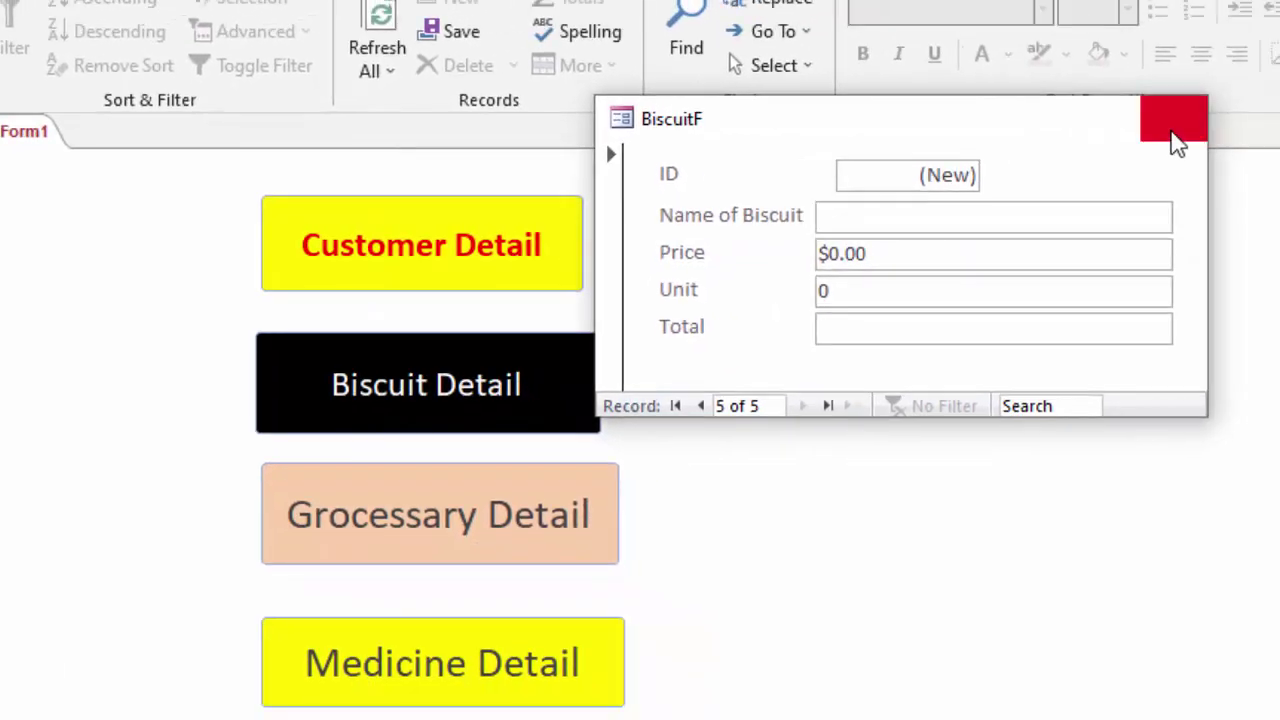
click(1171, 140)
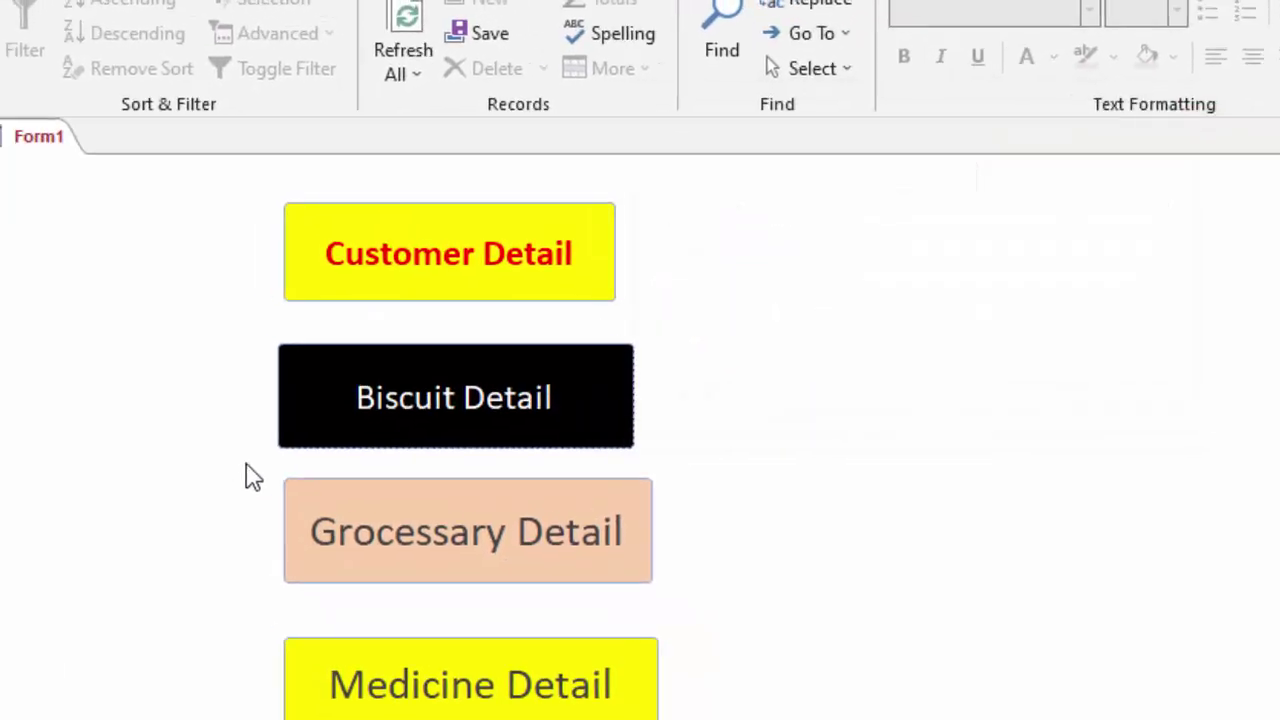
click(400, 525)
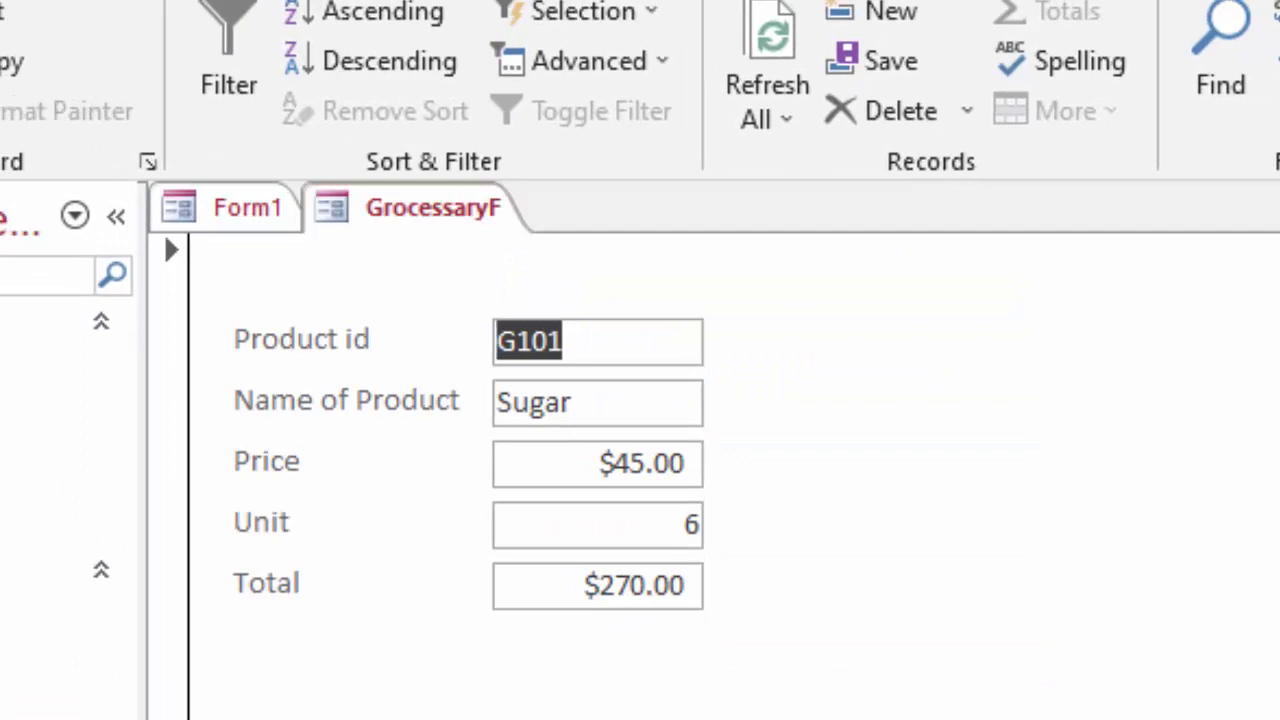
Step: Close Form1, saving it under the name 'Switch borad'
key(ctrl+F4)
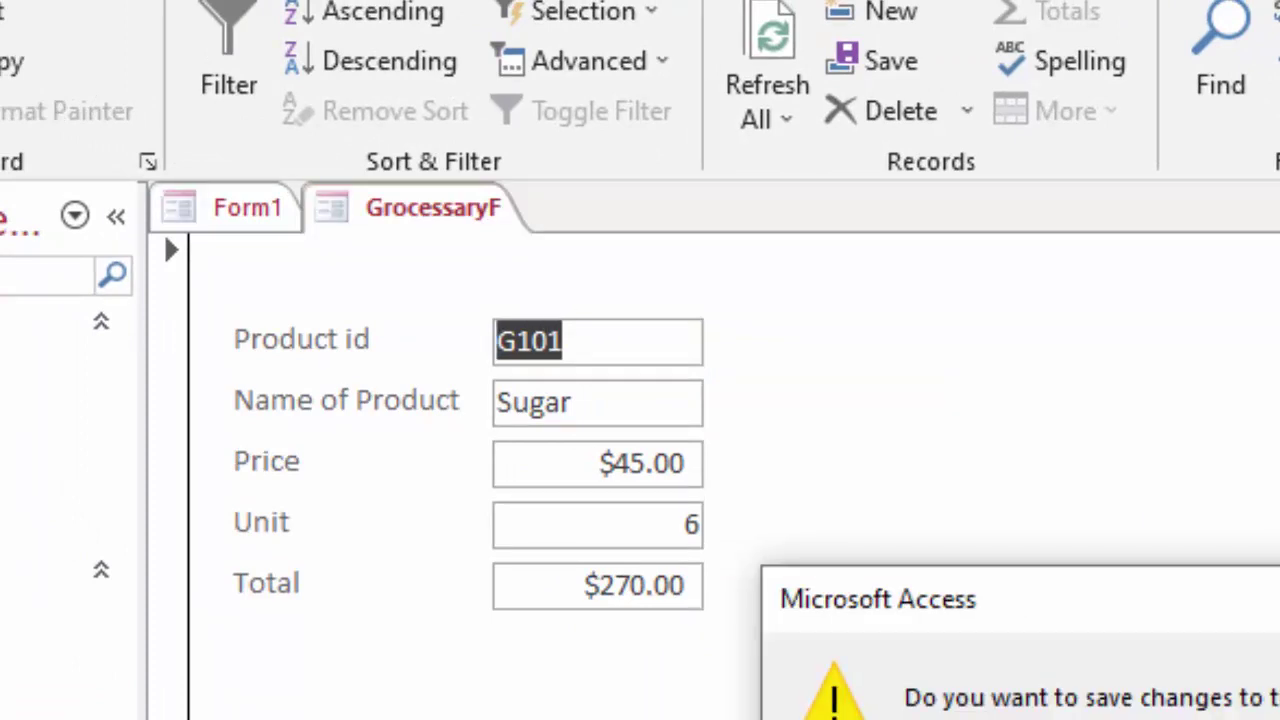
key(Return)
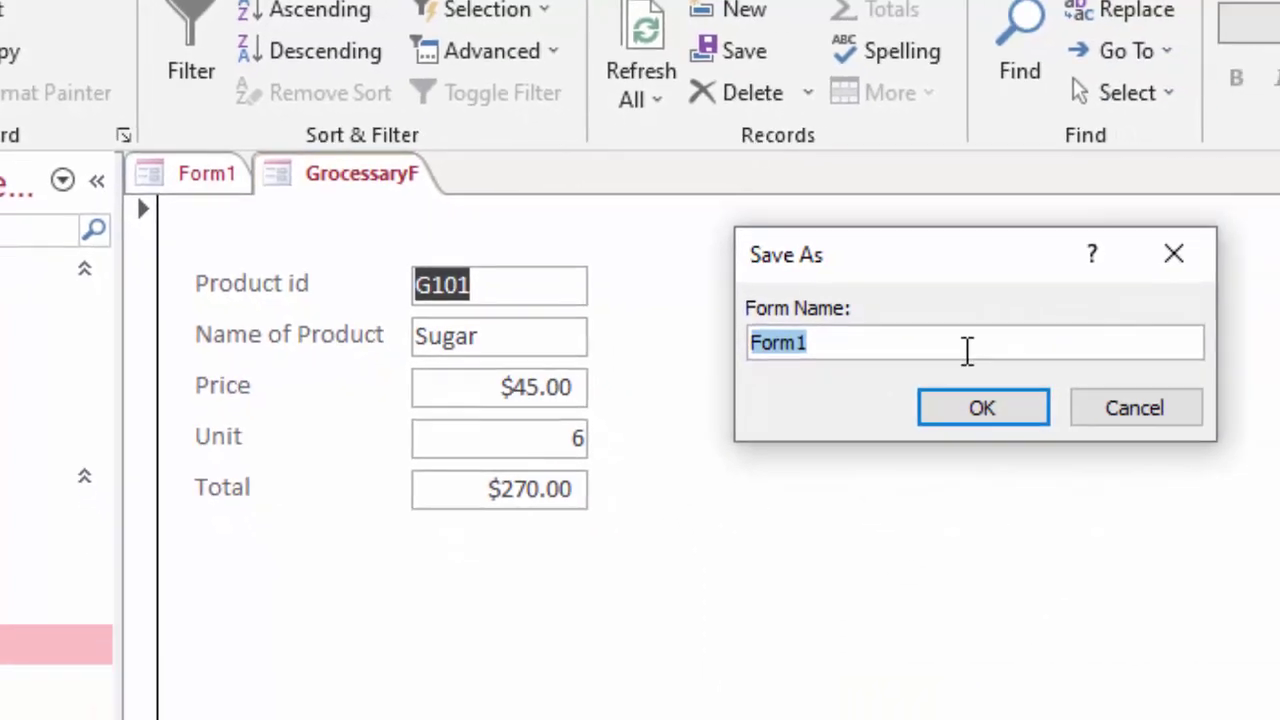
key(BackSpace)
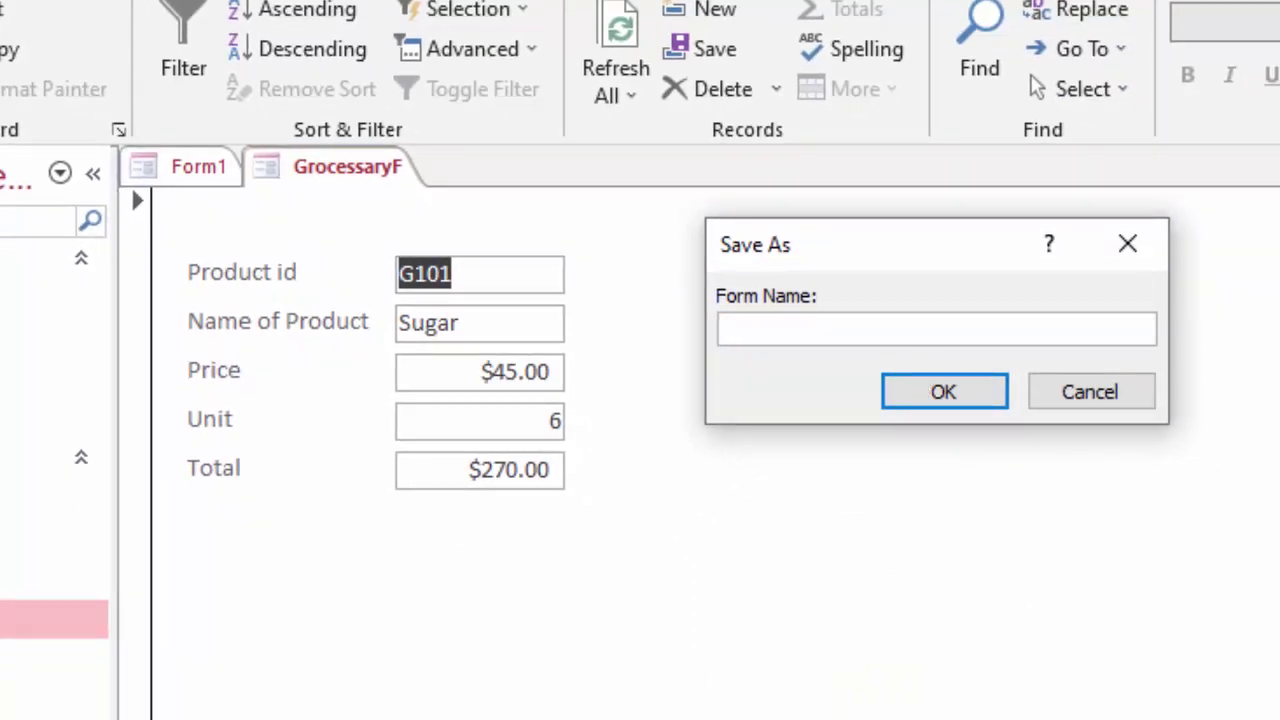
text(Swi)
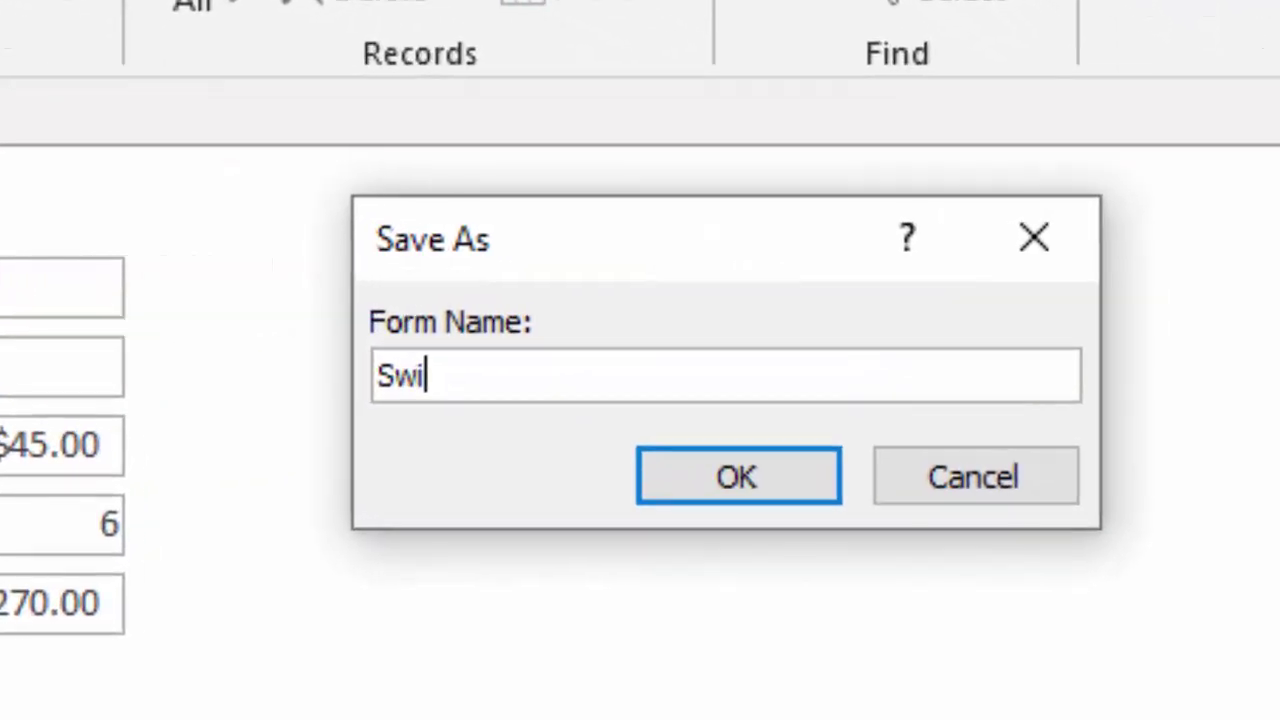
text(tch b)
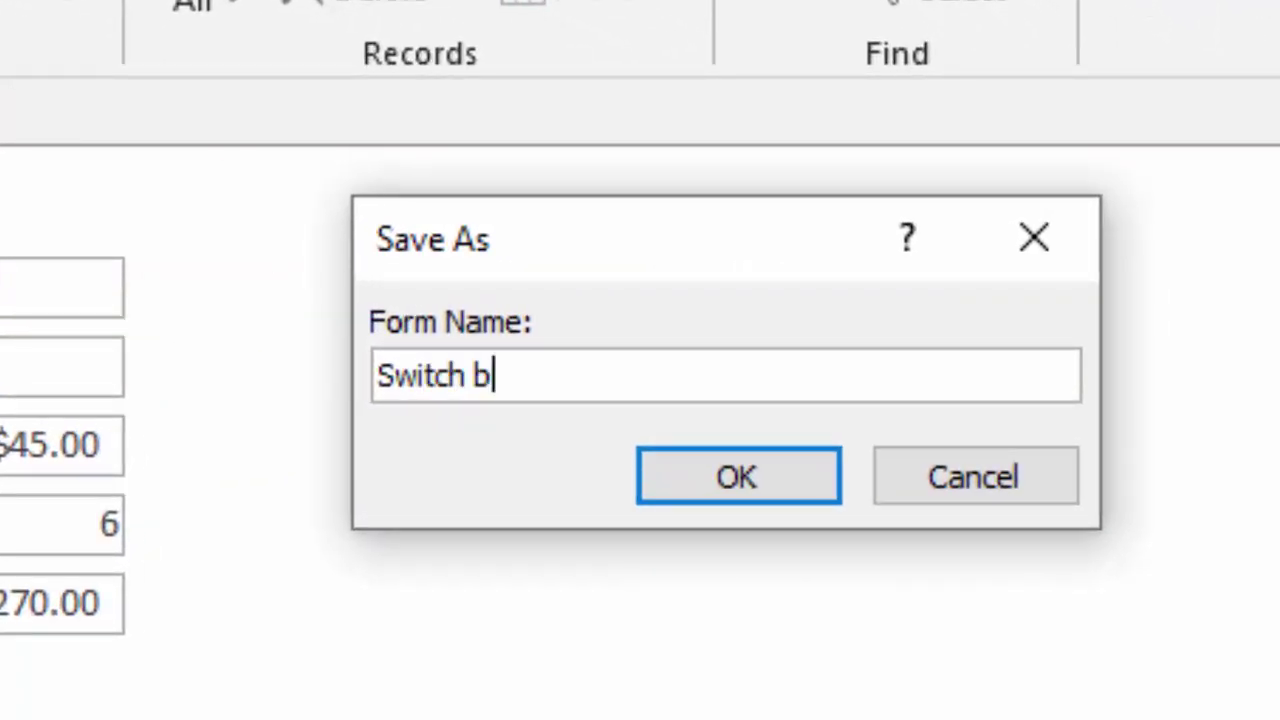
text(orad)
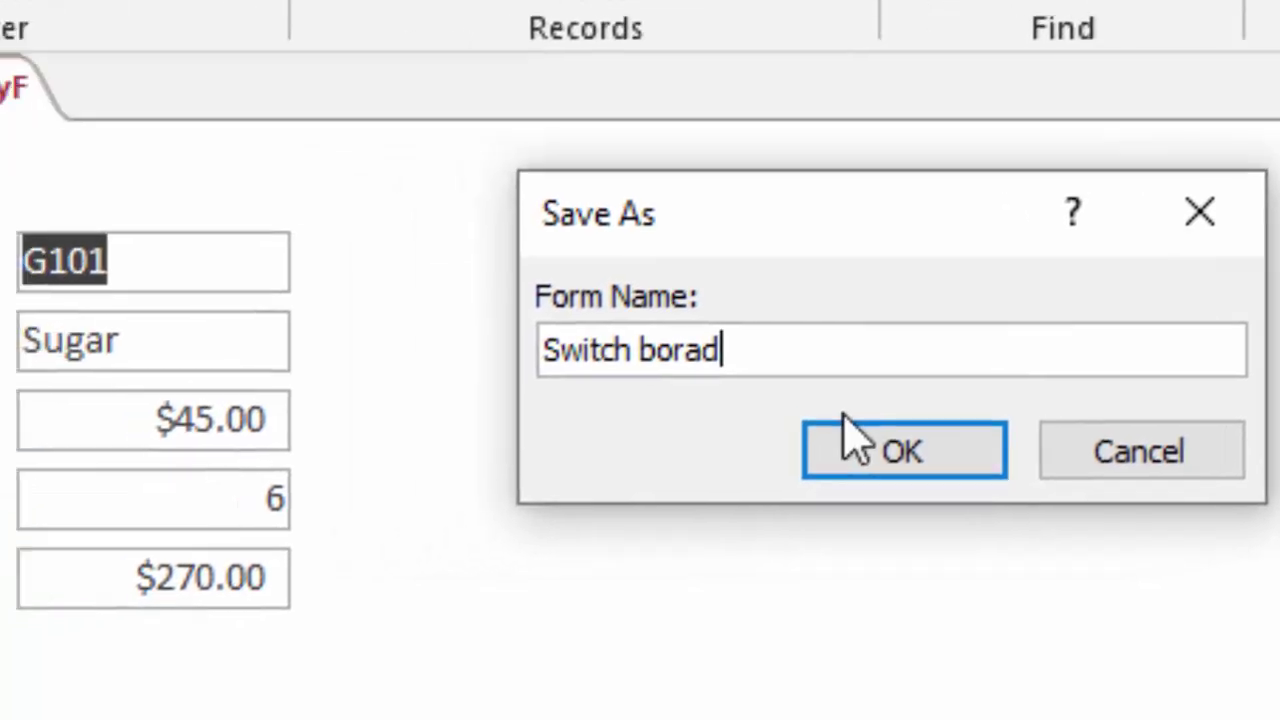
click(690, 472)
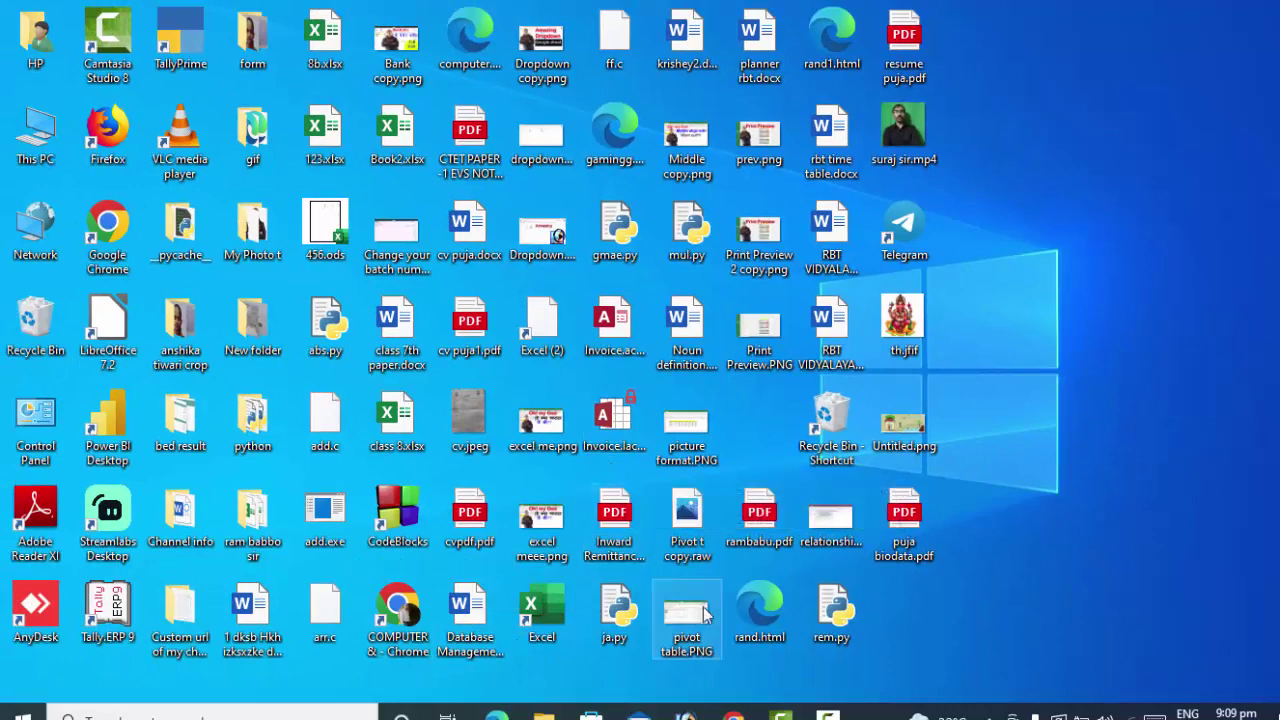
Step: Relaunch Access from the Start menu and open Database83.accdb from the recent list
click(22, 713)
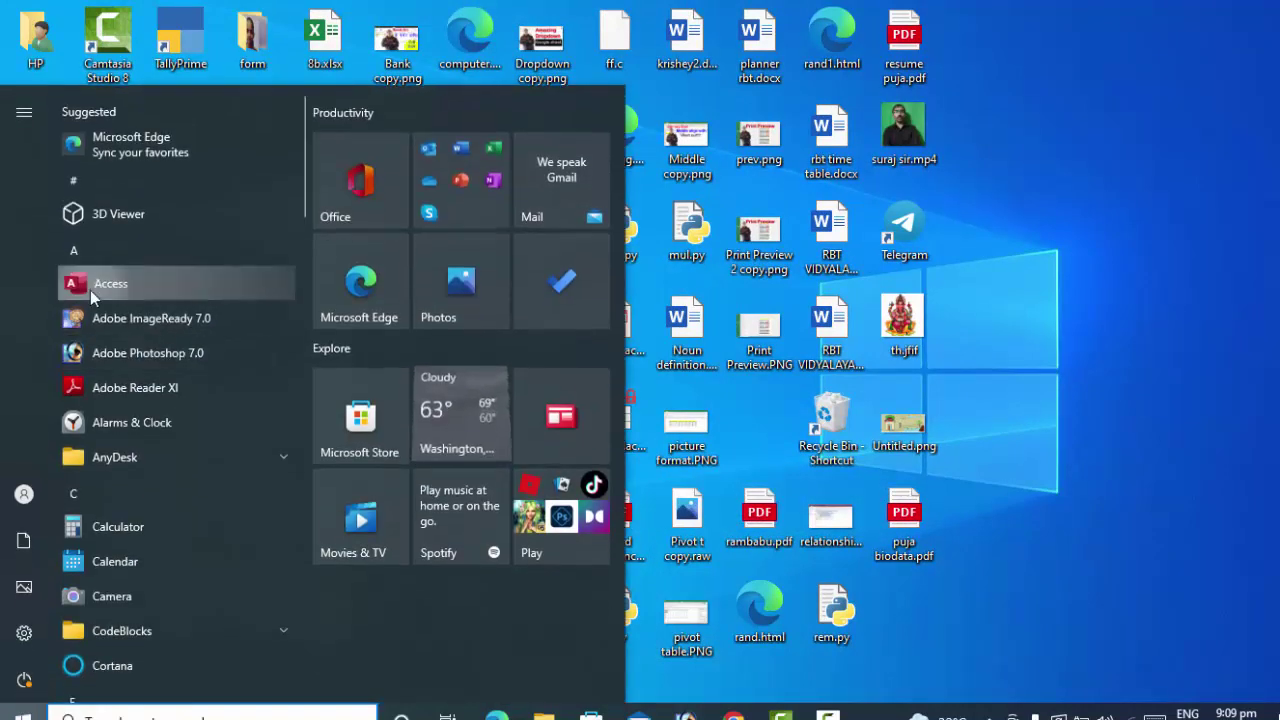
click(90, 290)
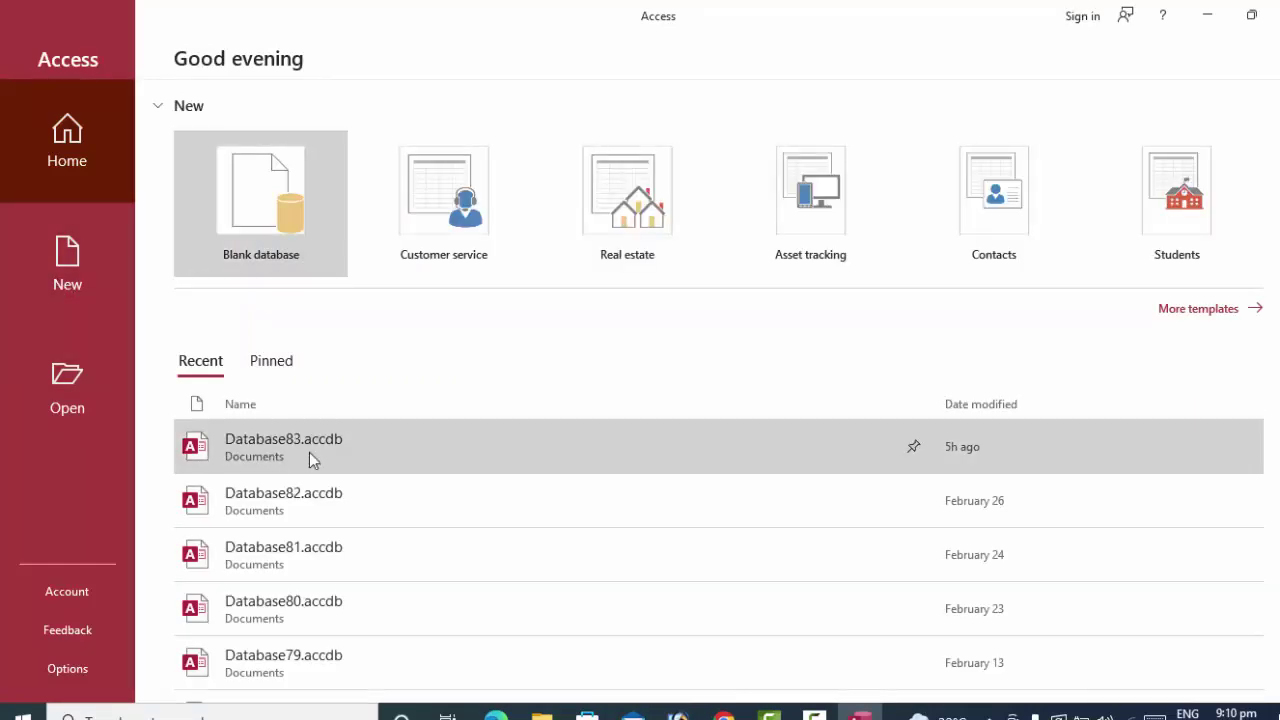
click(309, 452)
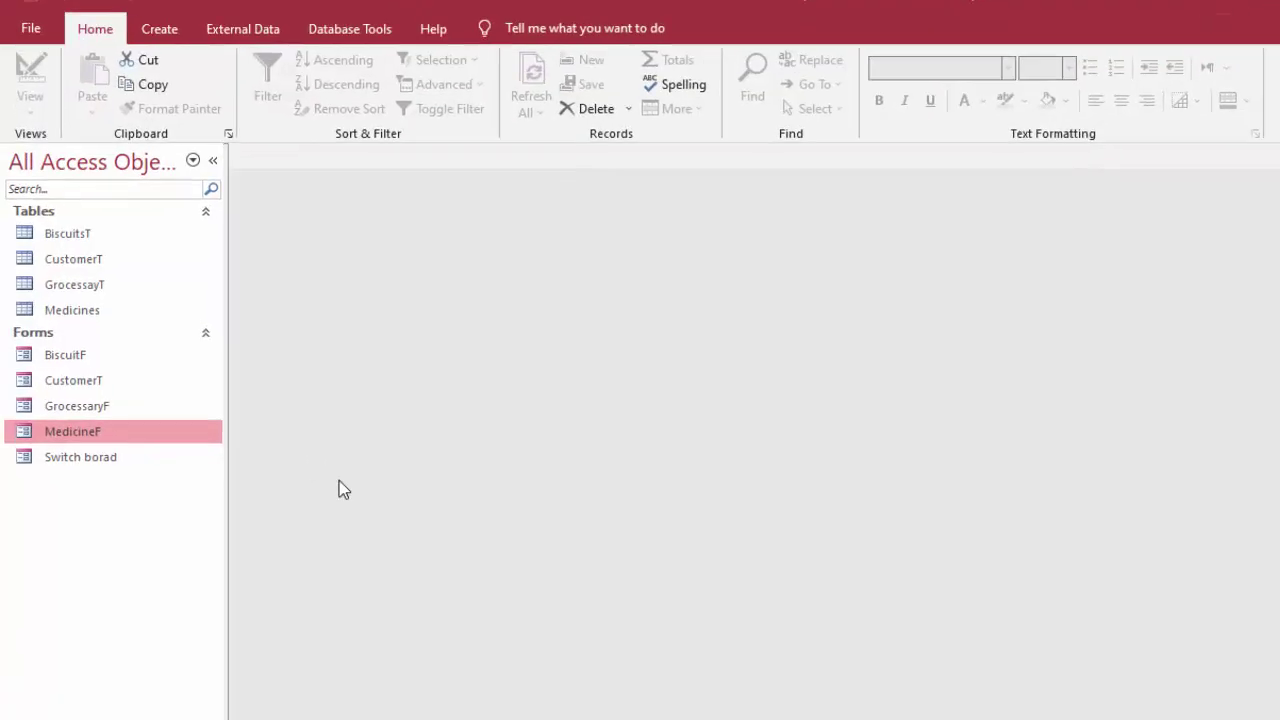
Step: Open Switch borad and test its Medicine, Customer and Biscuit Detail buttons, closing each opened form
click(155, 595)
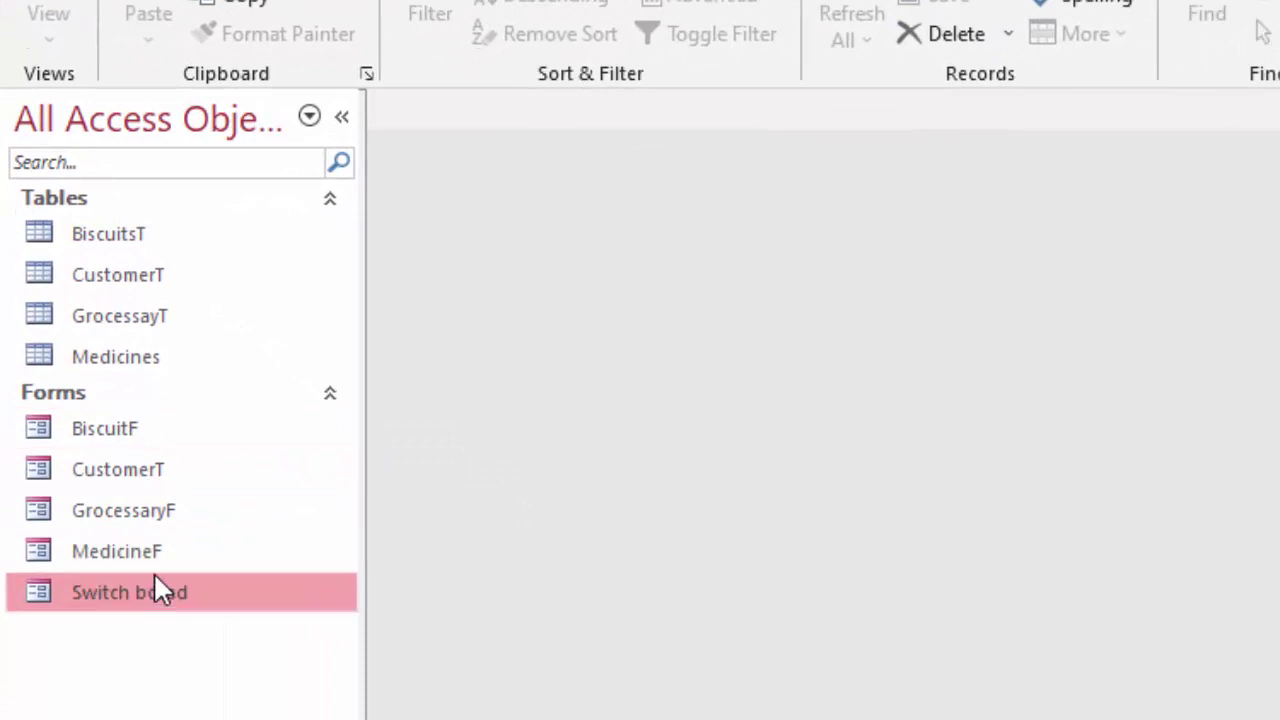
double_click(180, 594)
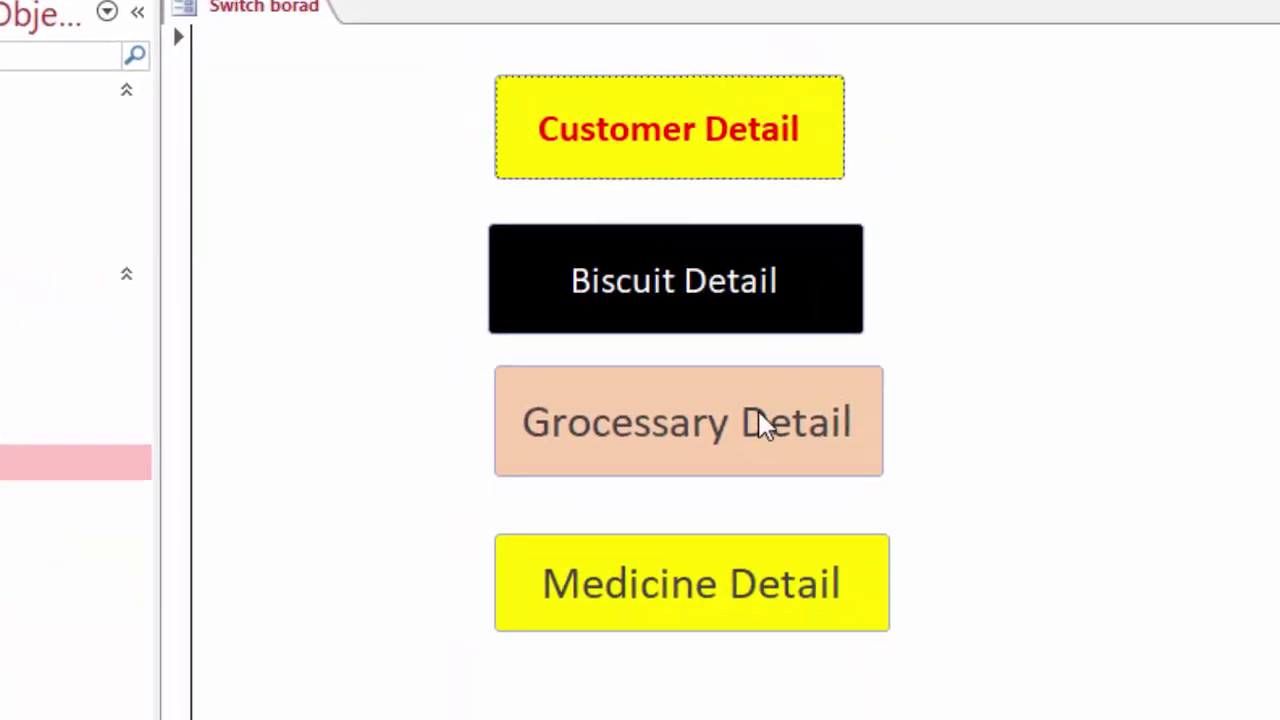
click(694, 596)
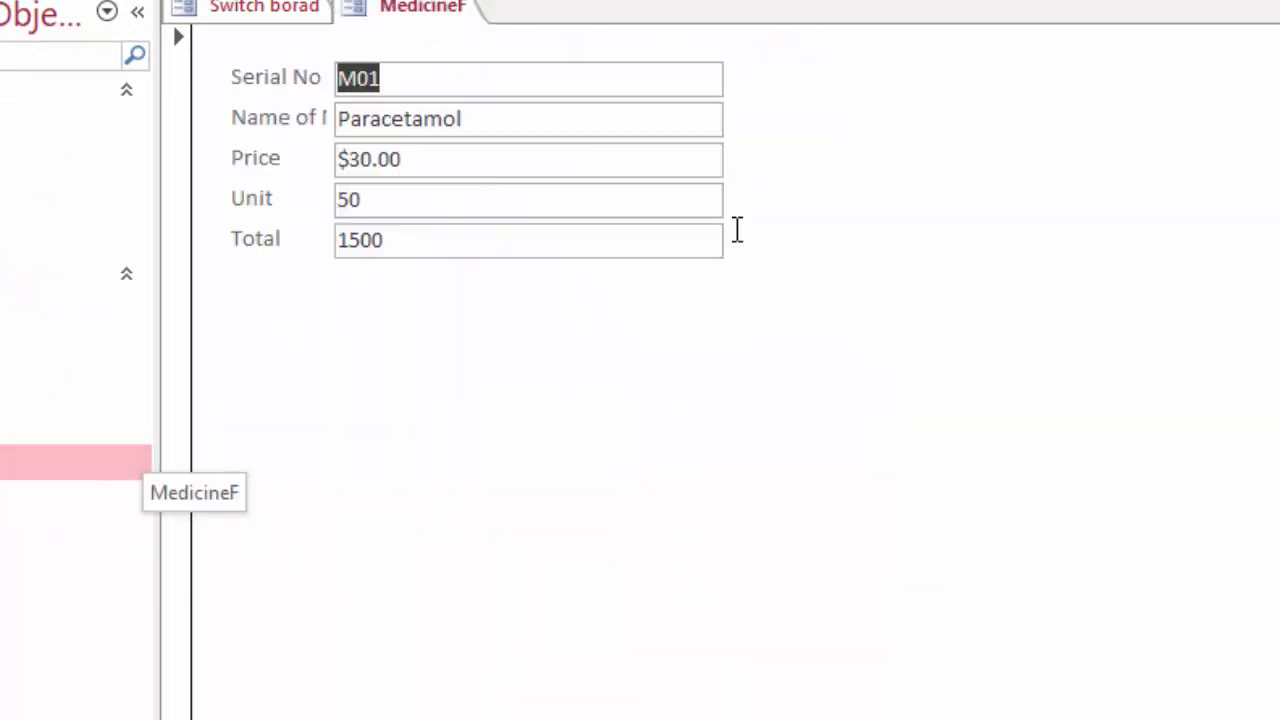
click(237, 9)
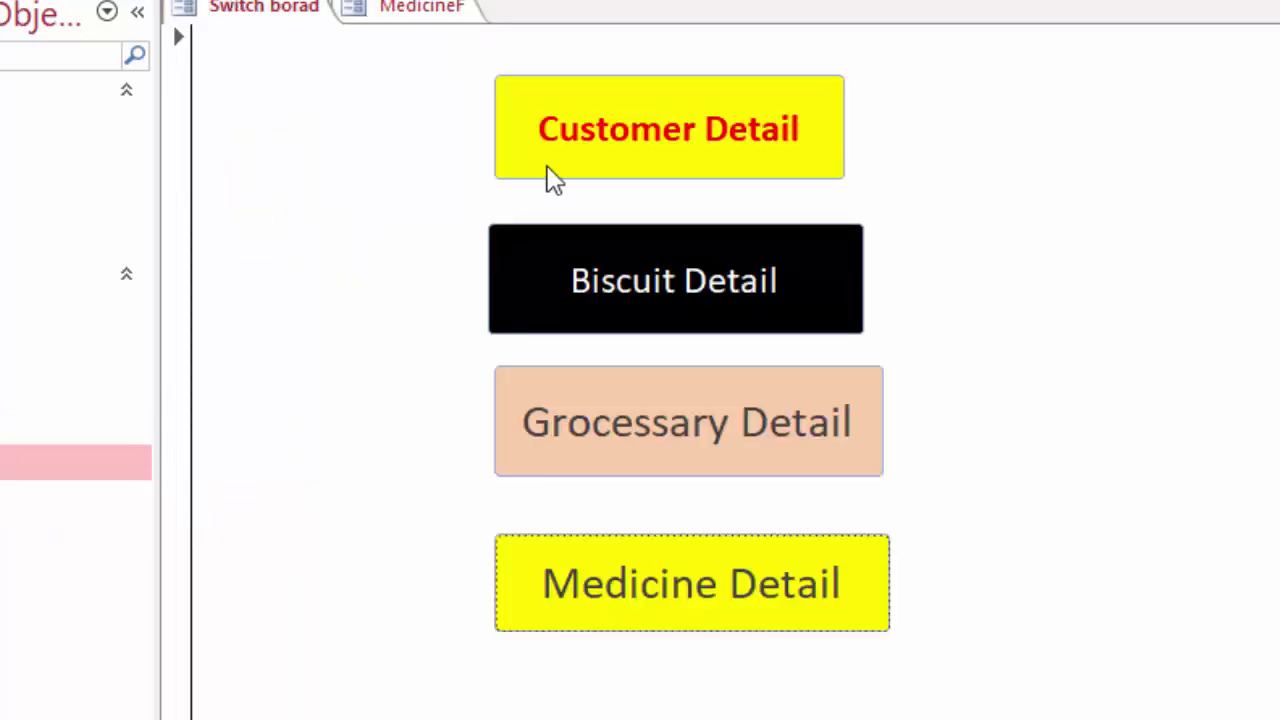
click(600, 131)
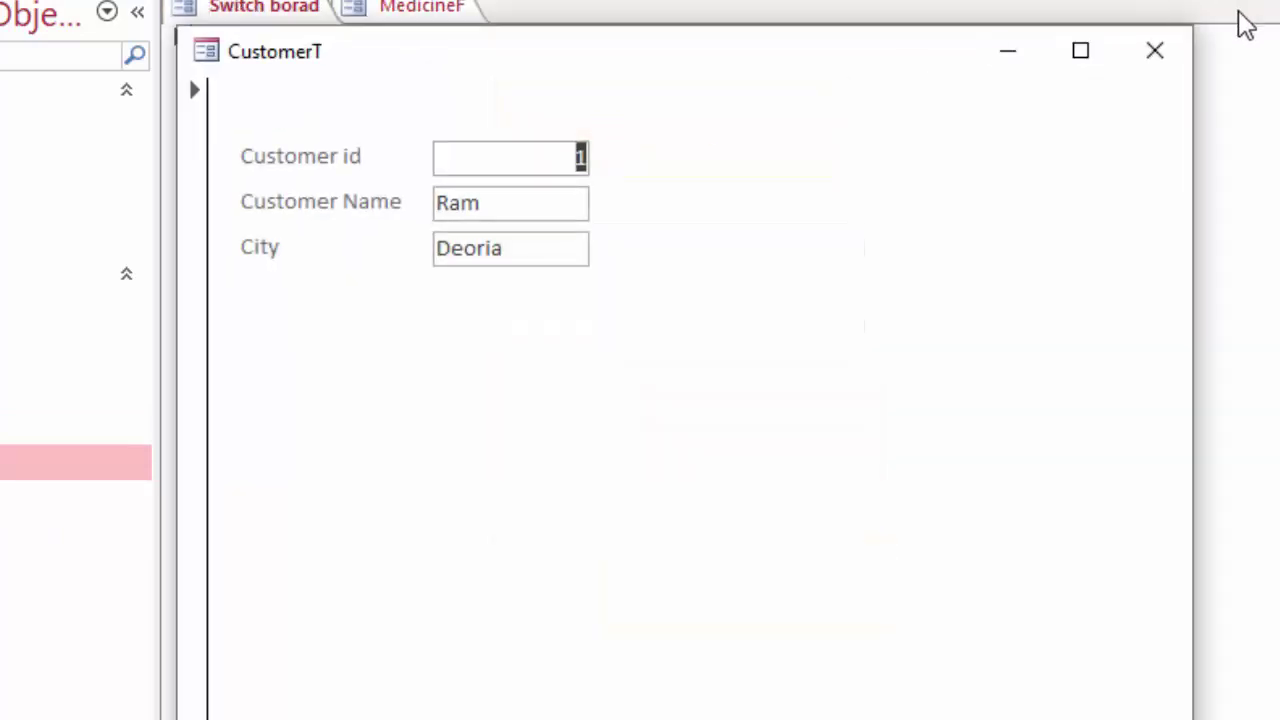
click(1165, 40)
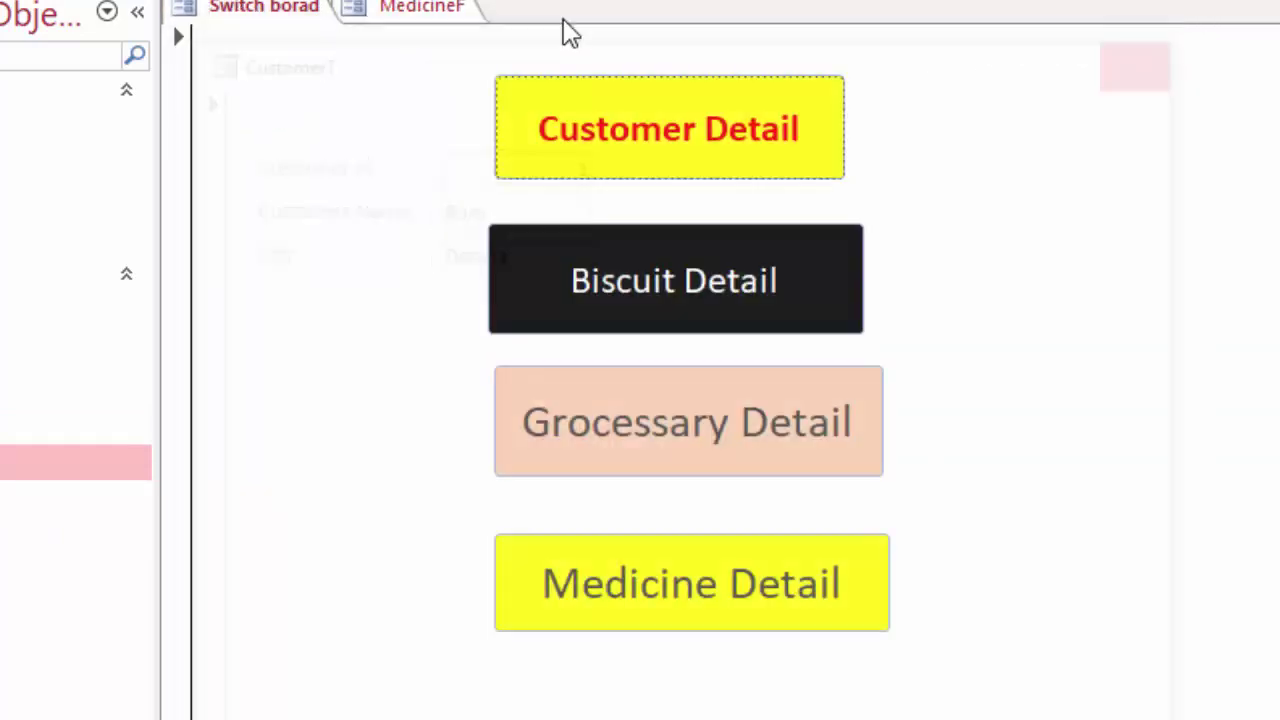
click(647, 251)
click(815, 68)
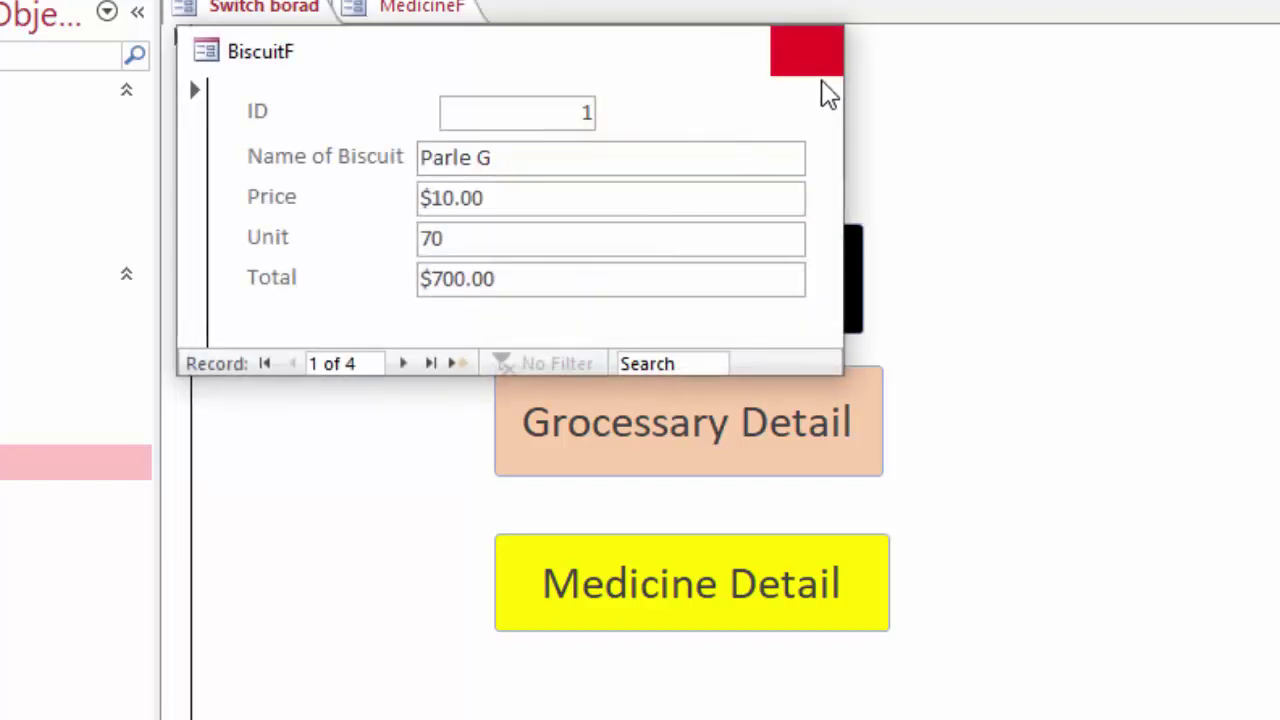